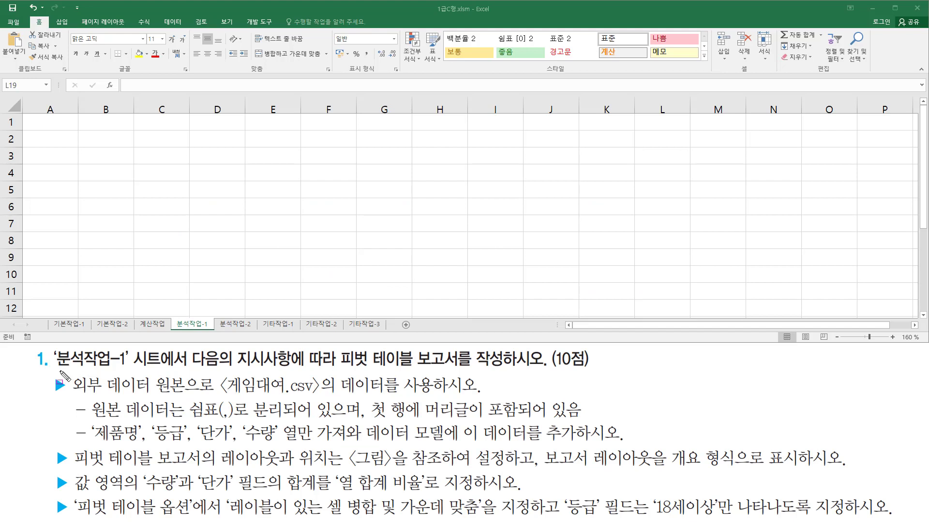
drag(56, 370, 128, 371)
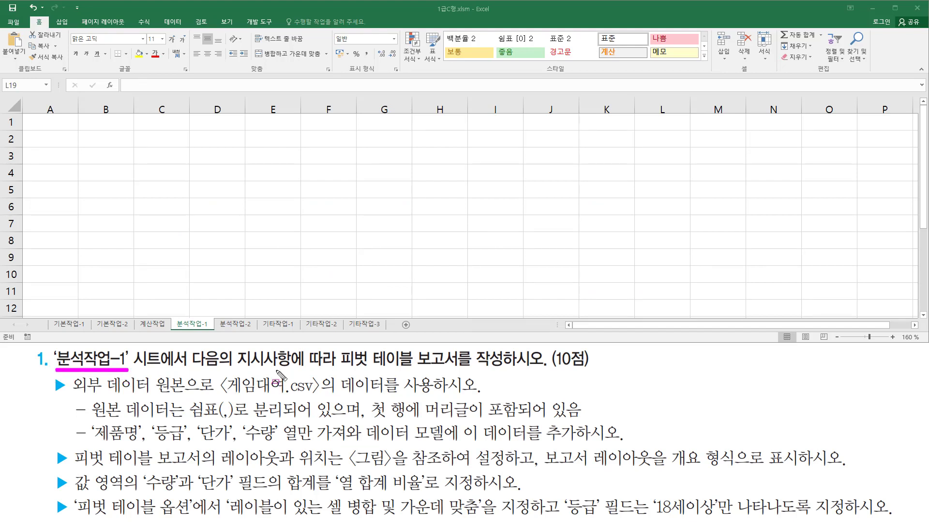
mouse_move(338, 347)
mouse_down()
mouse_move(348, 365)
mouse_move(461, 372)
mouse_up()
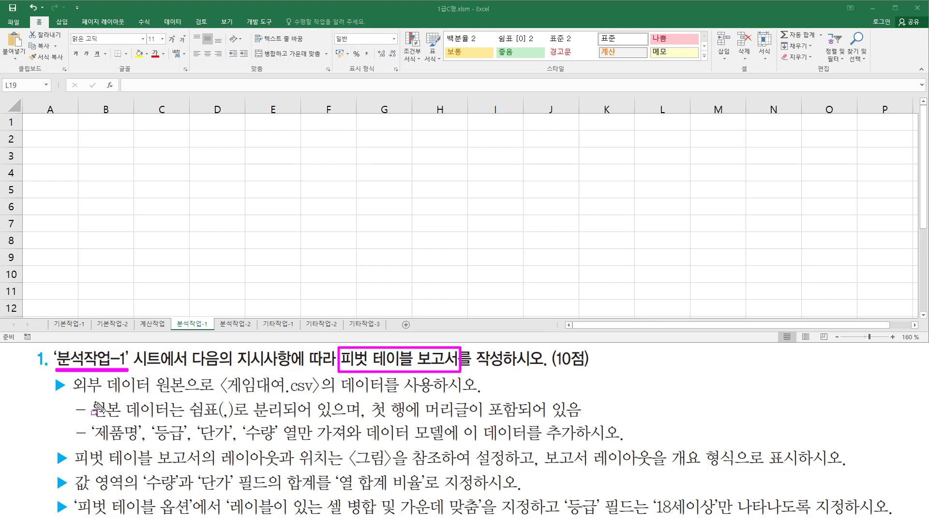
key(Escape)
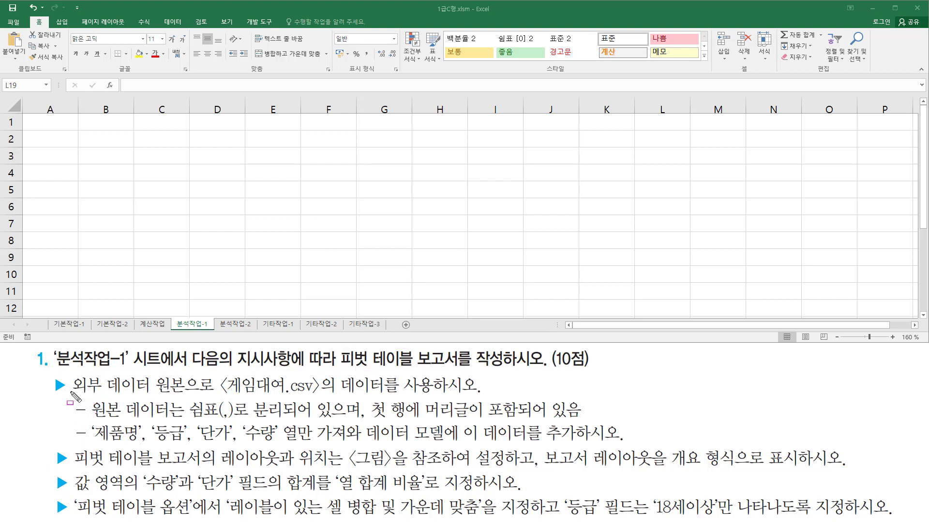
drag(70, 394, 434, 396)
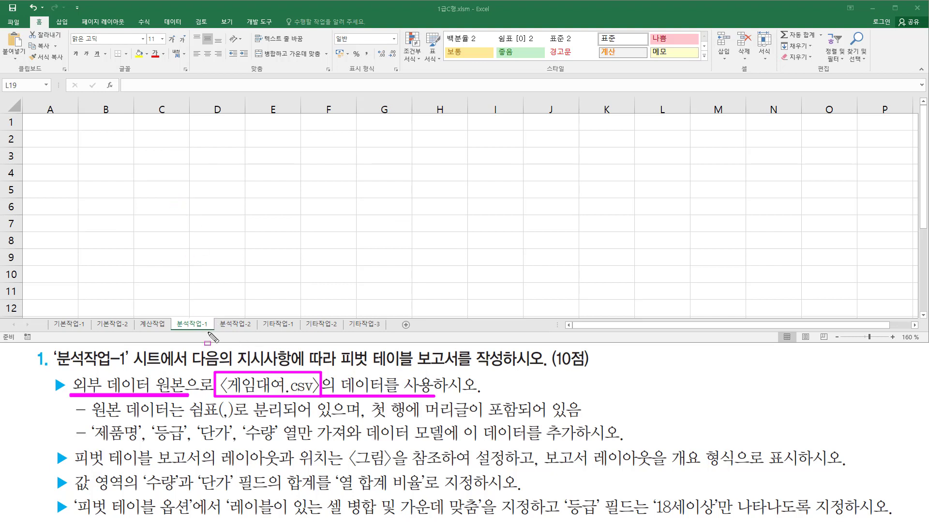
key(Escape)
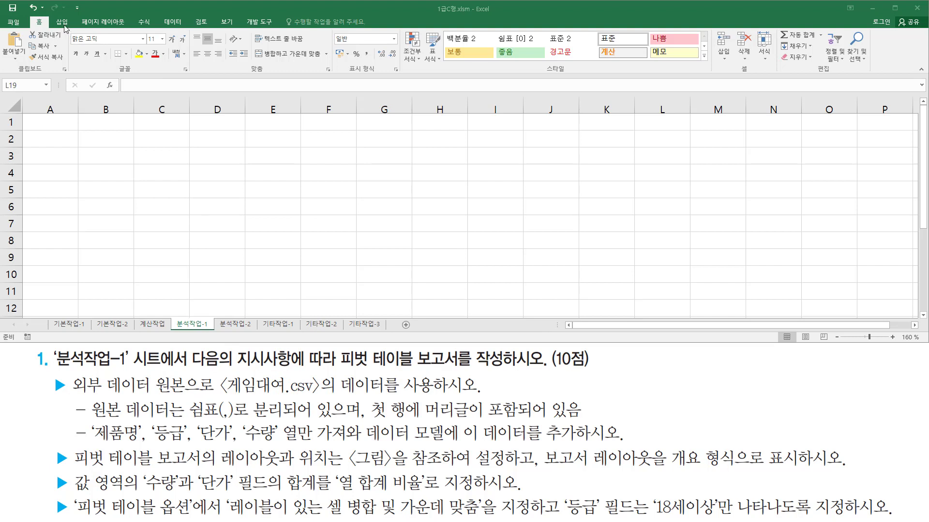
- Start creating a PivotTable on the 분석작업-1 sheet
click(64, 25)
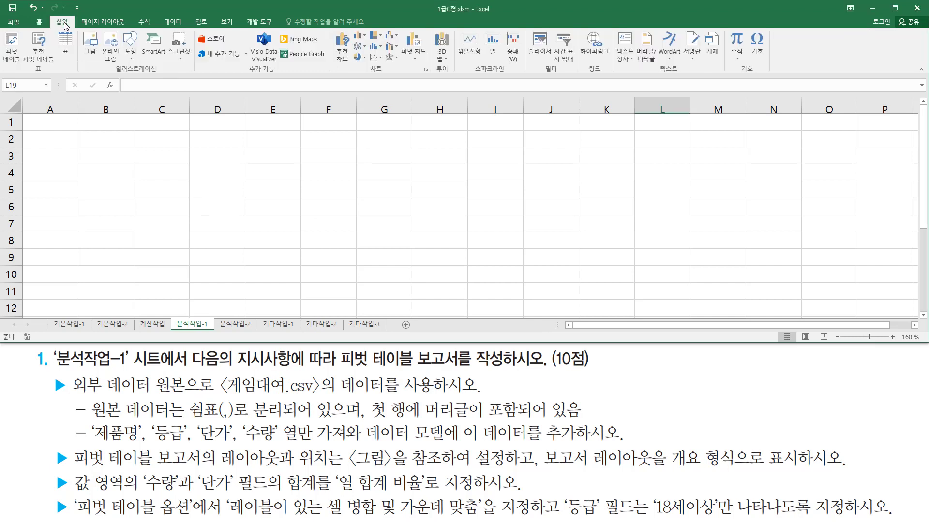
drag(49, 16, 73, 31)
drag(29, 72, 47, 73)
drag(2, 30, 22, 64)
key(Escape)
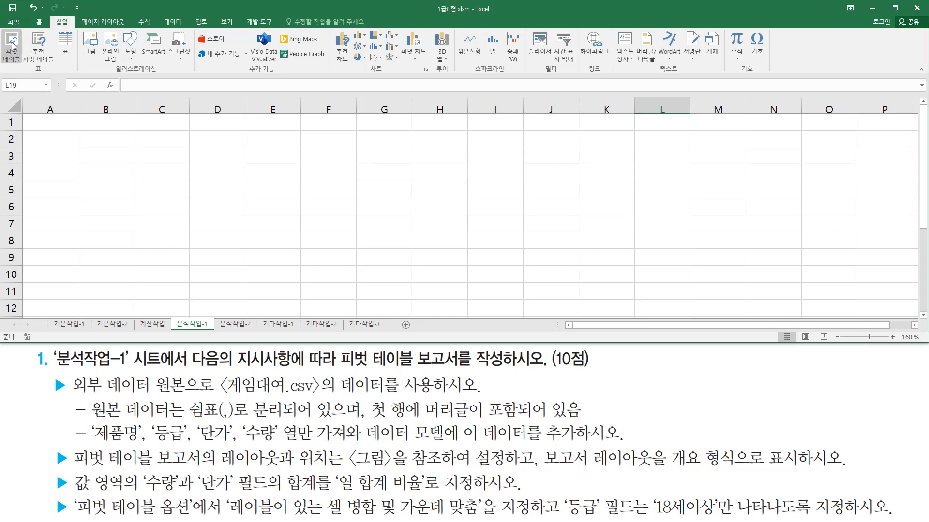
click(12, 46)
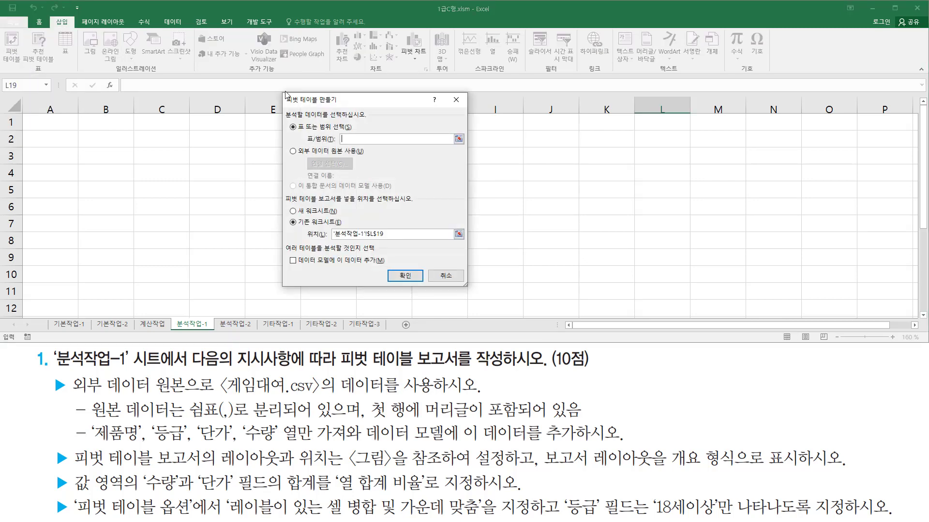
mouse_move(280, 92)
mouse_down()
mouse_move(285, 116)
mouse_move(433, 293)
mouse_move(467, 289)
mouse_up()
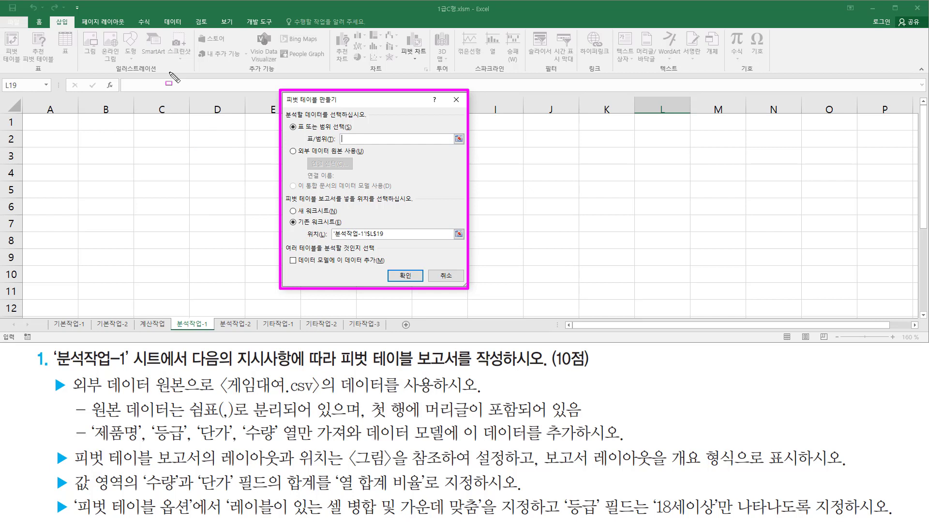
drag(157, 11, 184, 30)
drag(227, 395, 312, 396)
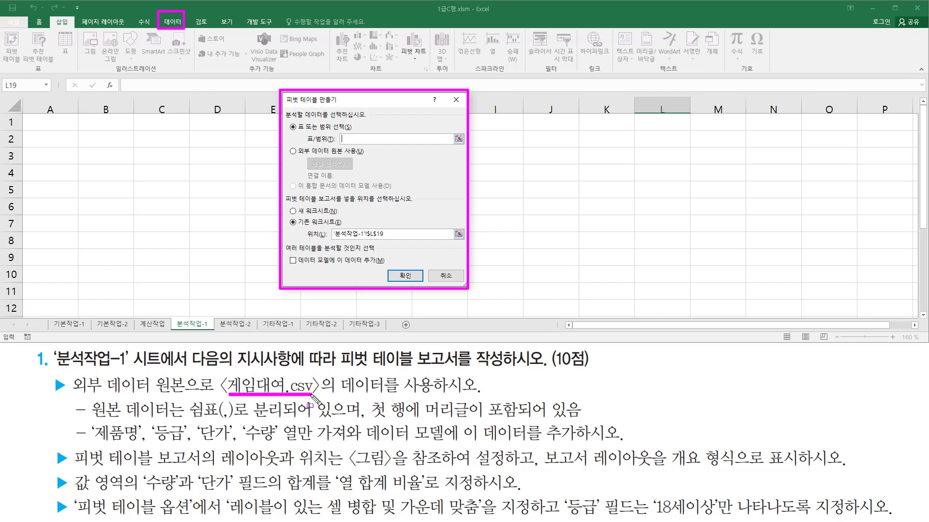
mouse_move(4, 32)
mouse_down()
mouse_move(17, 63)
mouse_move(30, 68)
mouse_up()
drag(54, 17, 75, 29)
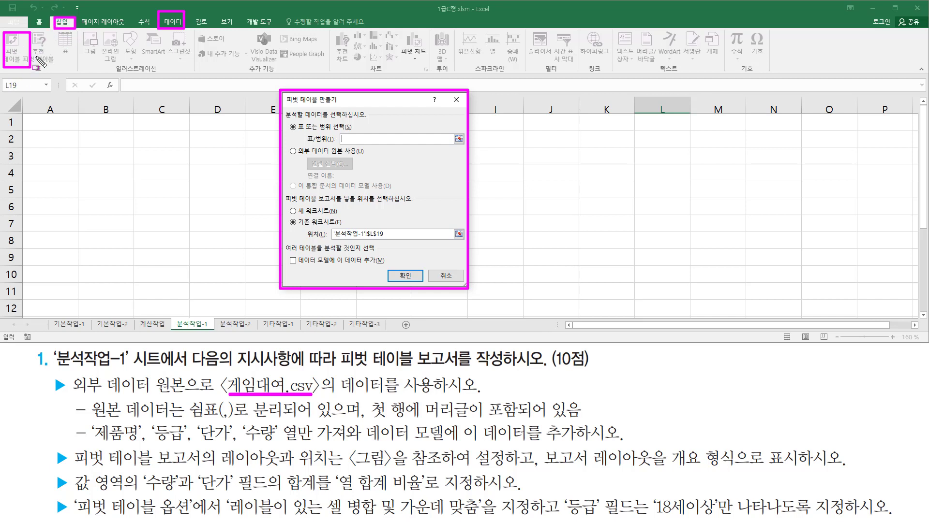
mouse_move(286, 144)
mouse_down()
mouse_move(316, 175)
mouse_move(369, 177)
mouse_up()
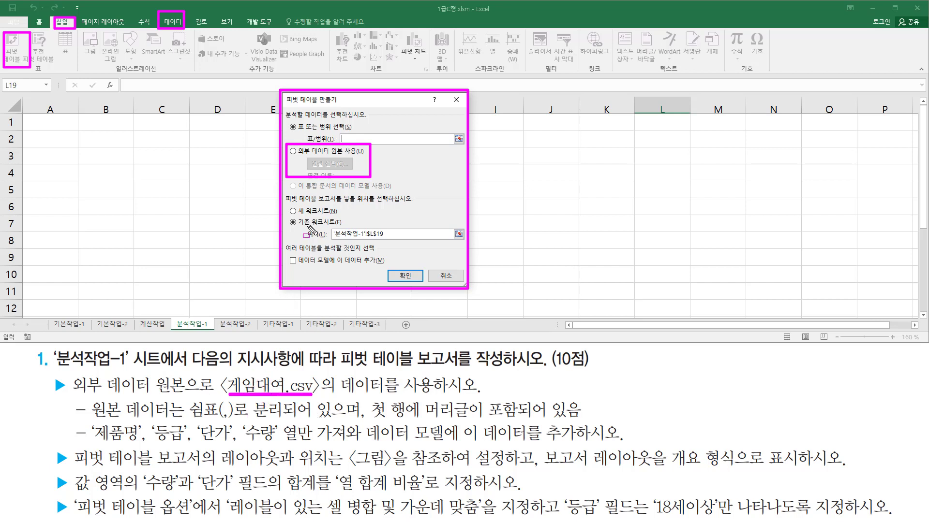
key(Escape)
- Set the PivotTable to use an external data source and browse for a connection file
click(306, 152)
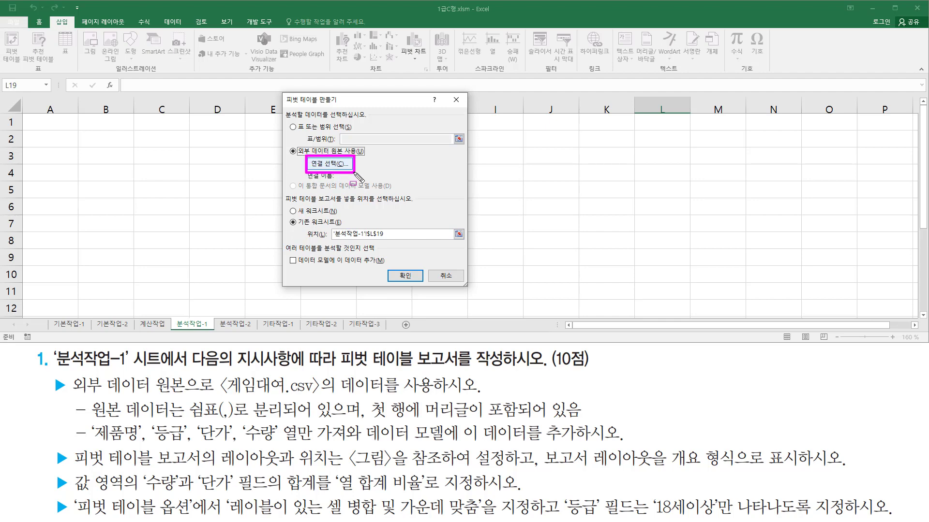
click(338, 165)
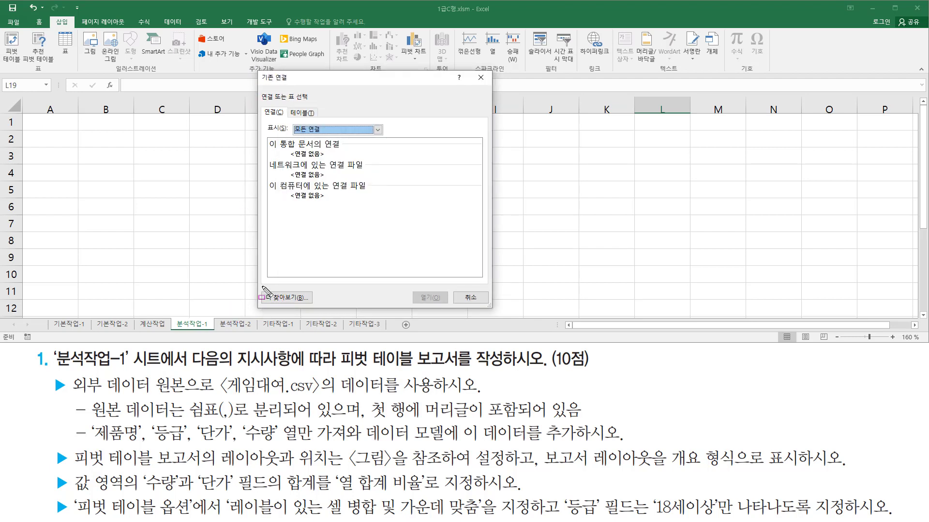
drag(262, 290, 313, 306)
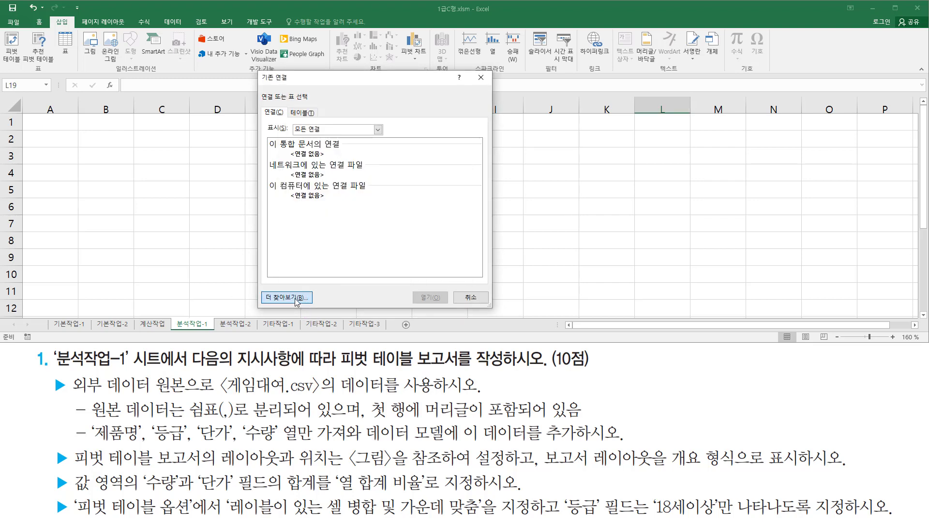
click(296, 300)
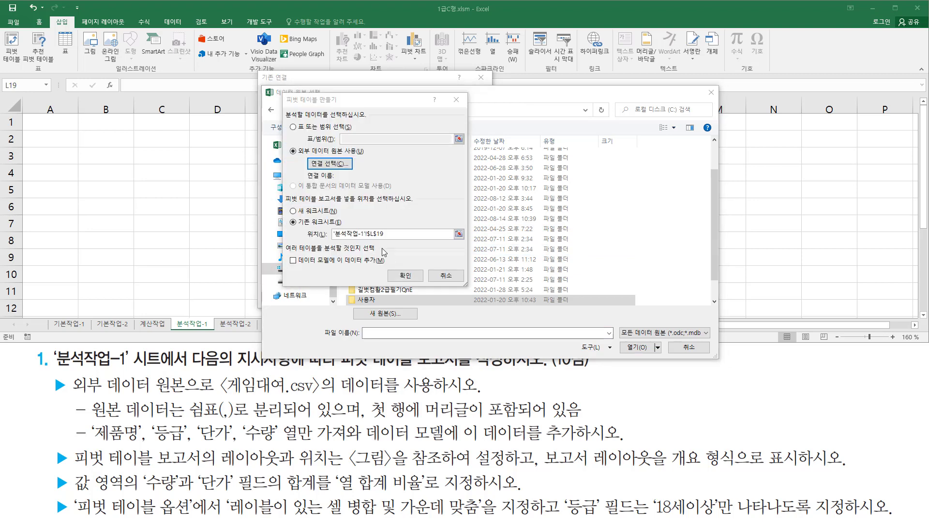
- Navigate to the folder 길벗컴활1급 > 01 엑셀 > 04 실전모의고사 on the C: drive
click(501, 261)
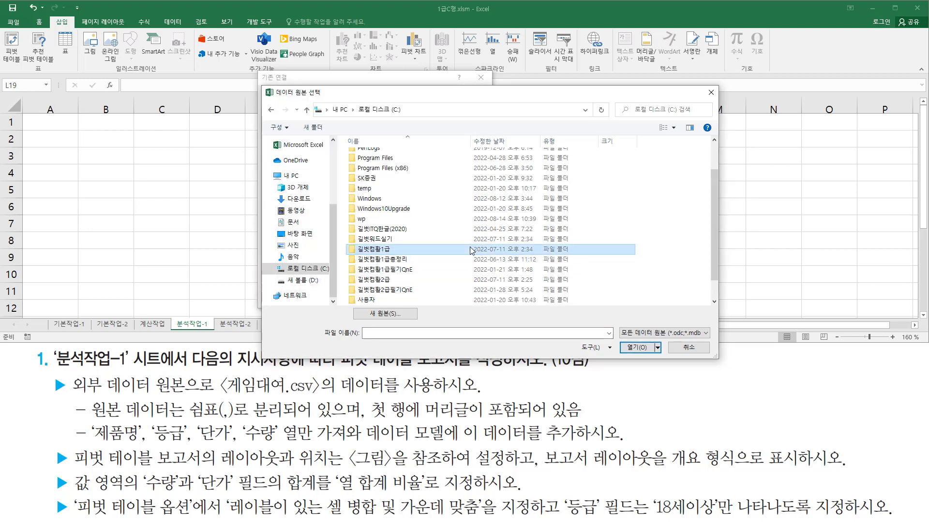
double_click(474, 249)
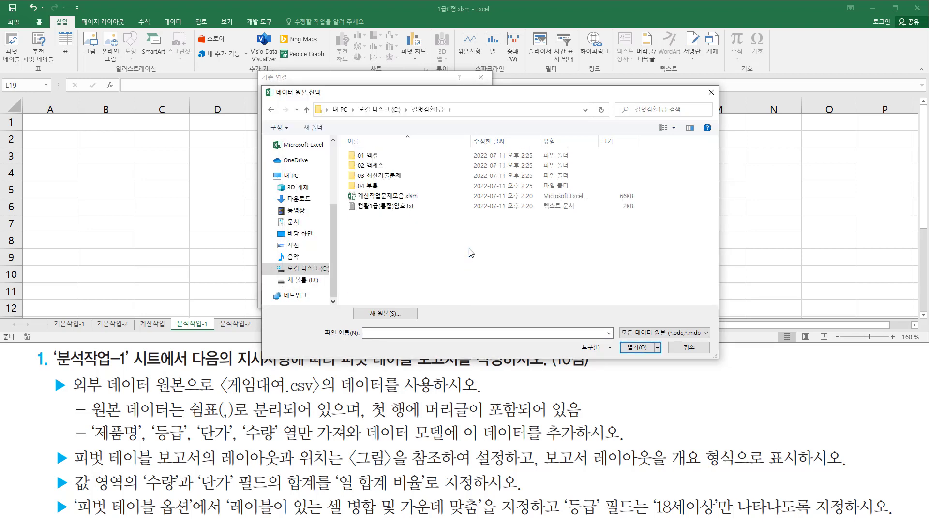
click(410, 159)
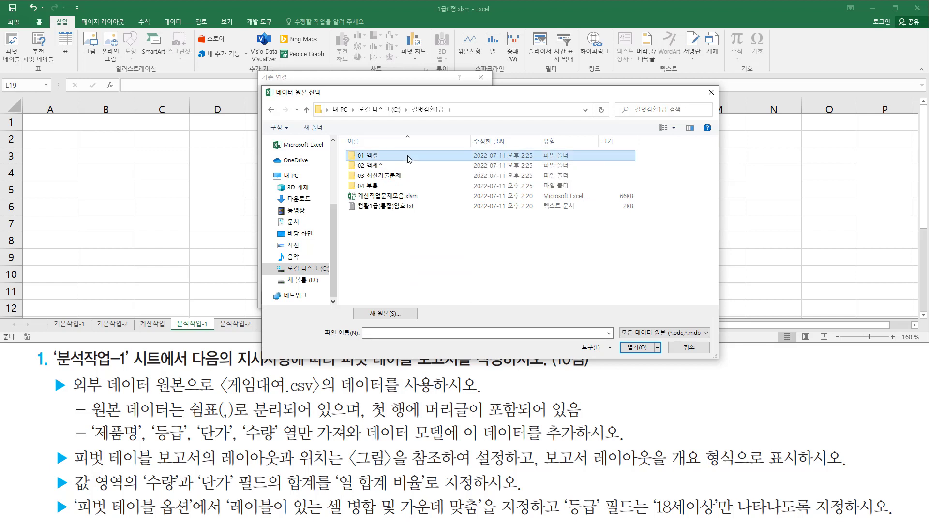
double_click(409, 159)
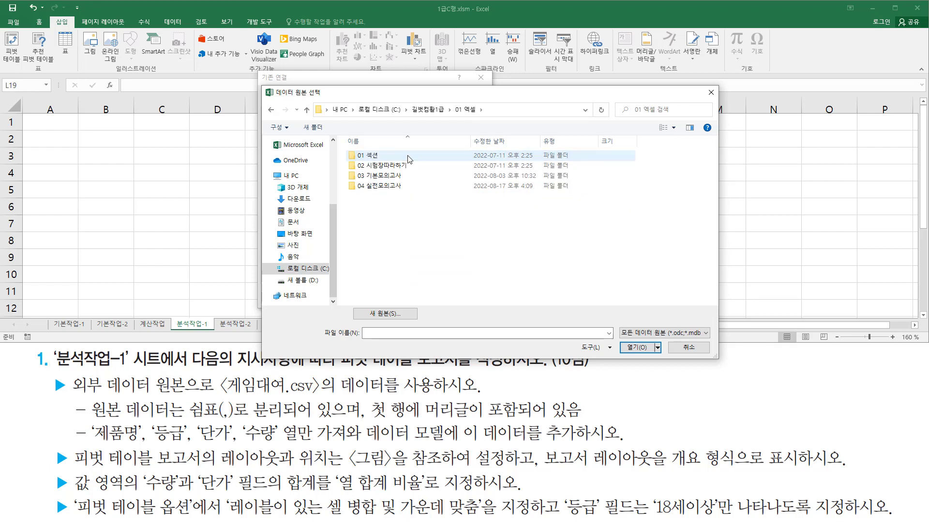
click(392, 188)
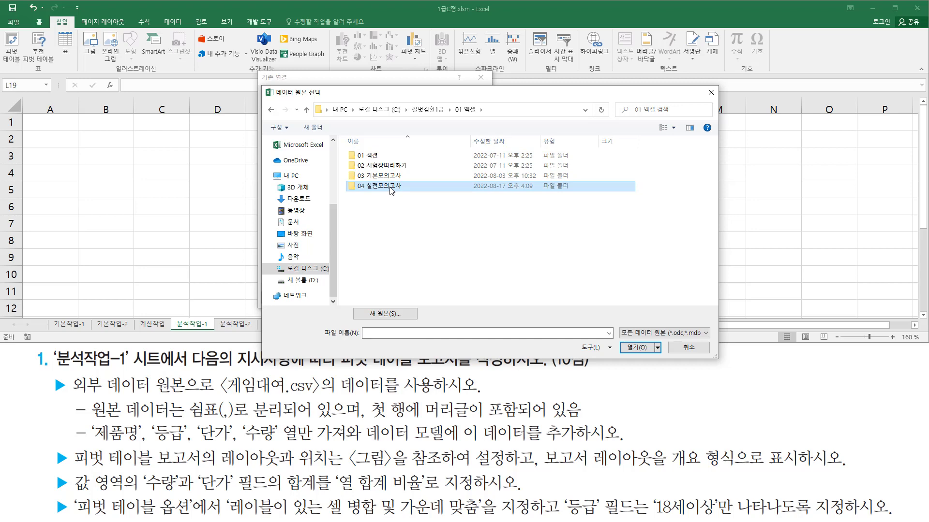
double_click(391, 187)
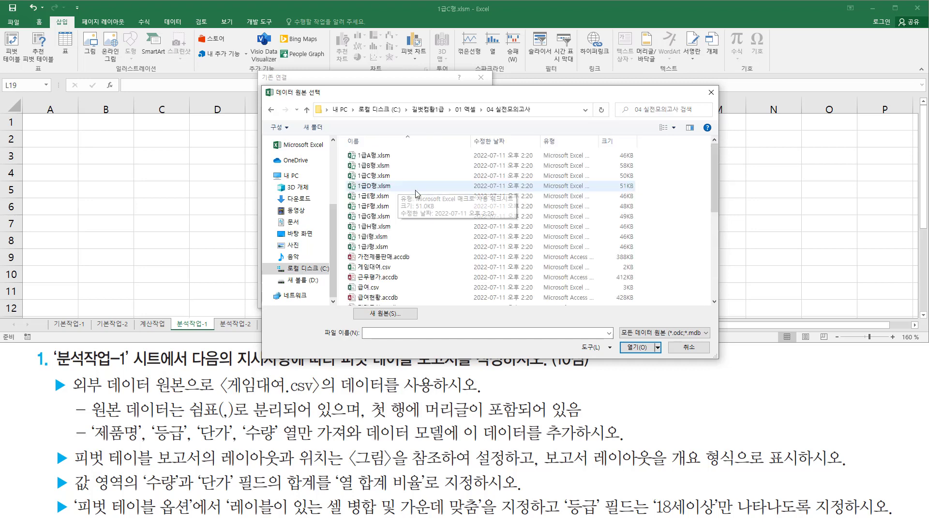
- Open 게임대여.csv from the 04 실전모의고사 folder as the PivotTable's data source
scroll(416, 193, down, 7)
scroll(416, 193, up, 7)
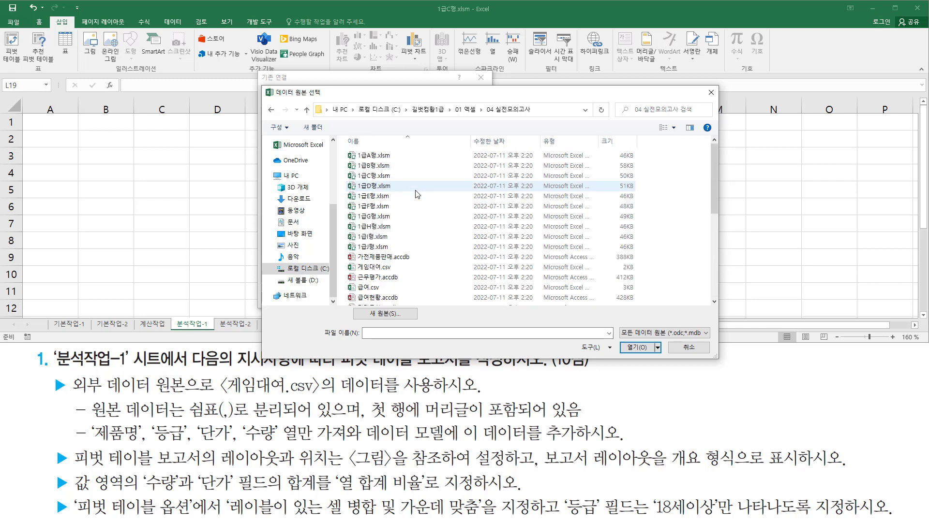
scroll(416, 193, down, 7)
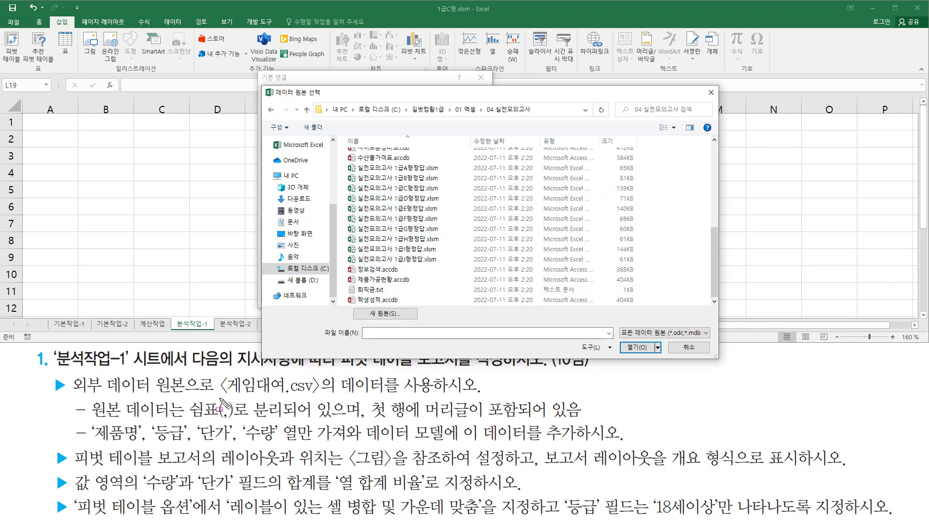
drag(219, 396, 319, 397)
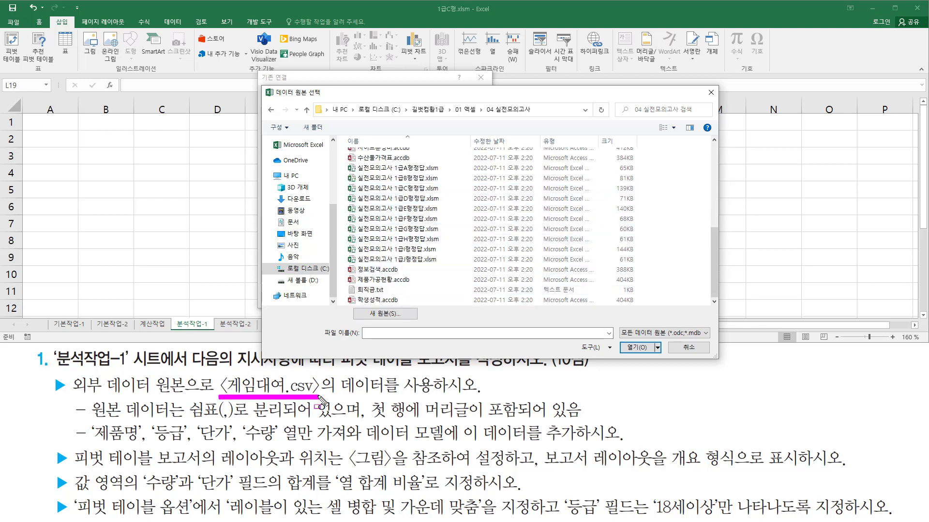
click(396, 249)
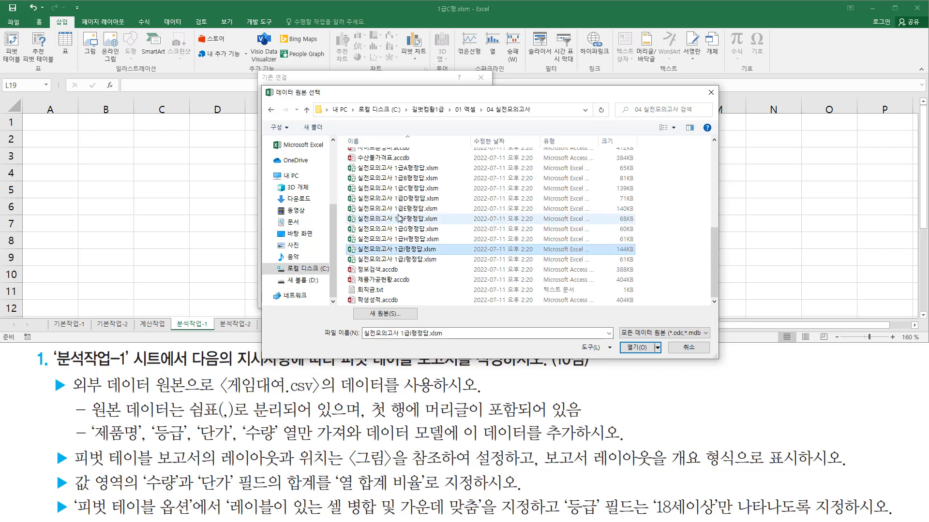
scroll(399, 218, up, 10)
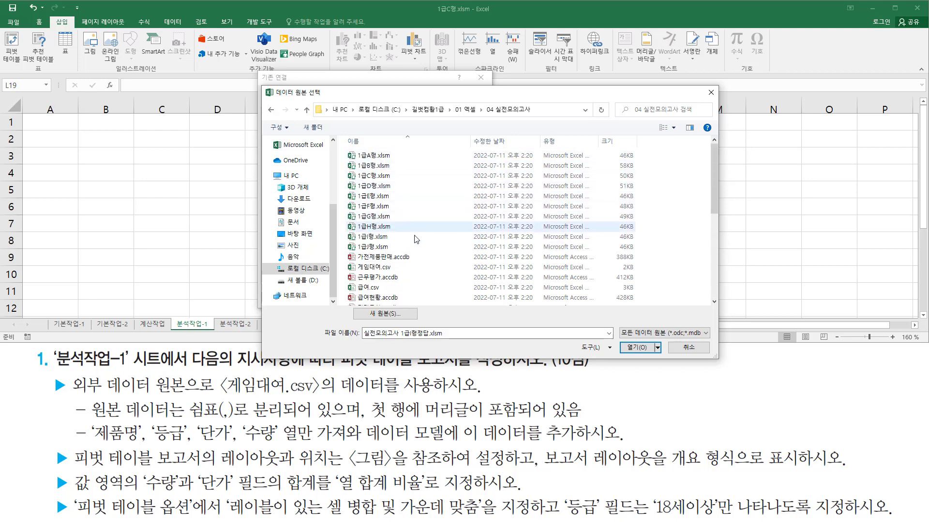
click(382, 267)
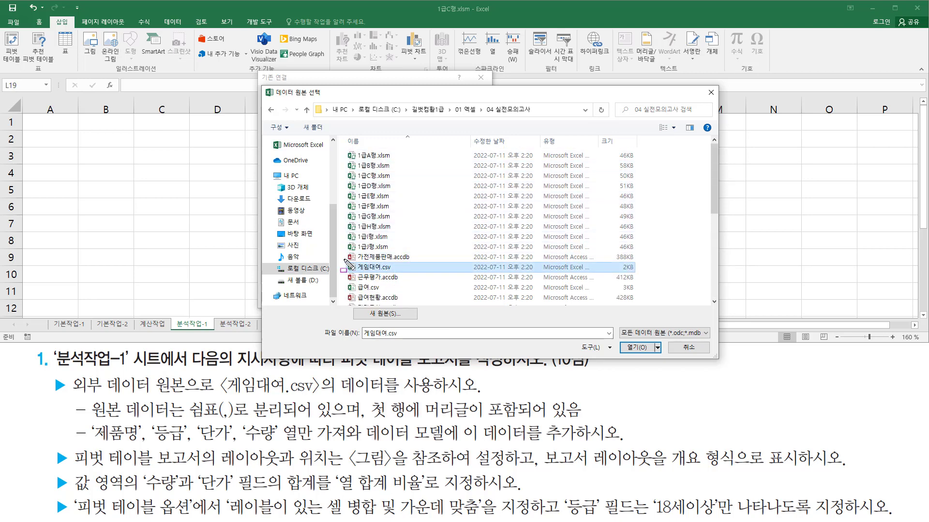
drag(344, 260, 401, 274)
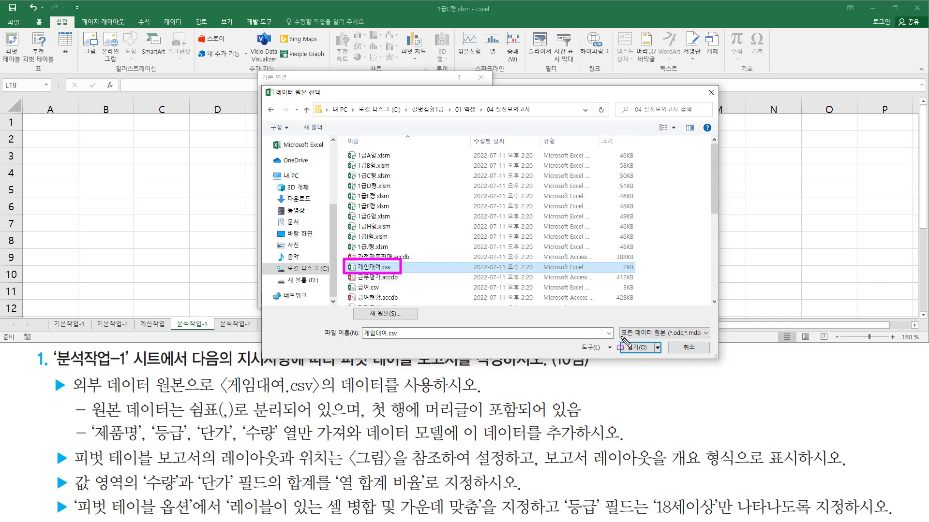
drag(621, 337, 659, 356)
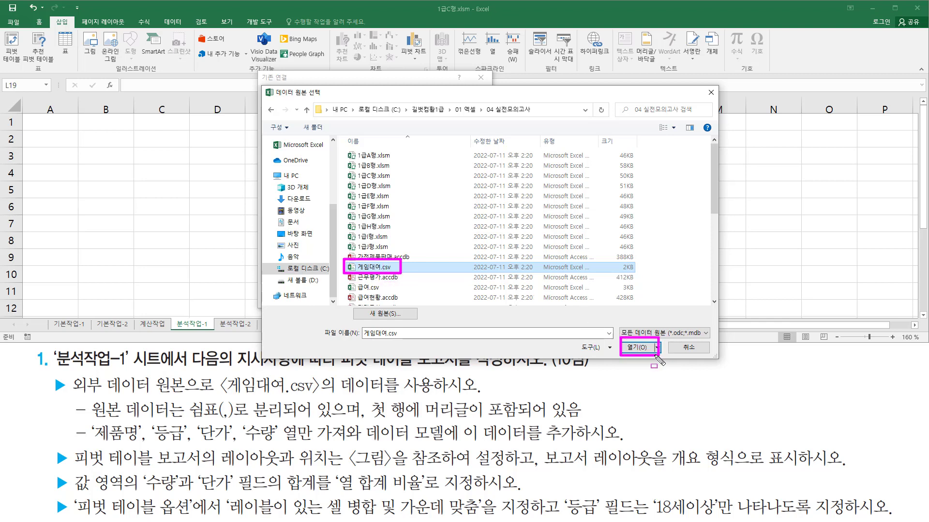
click(640, 347)
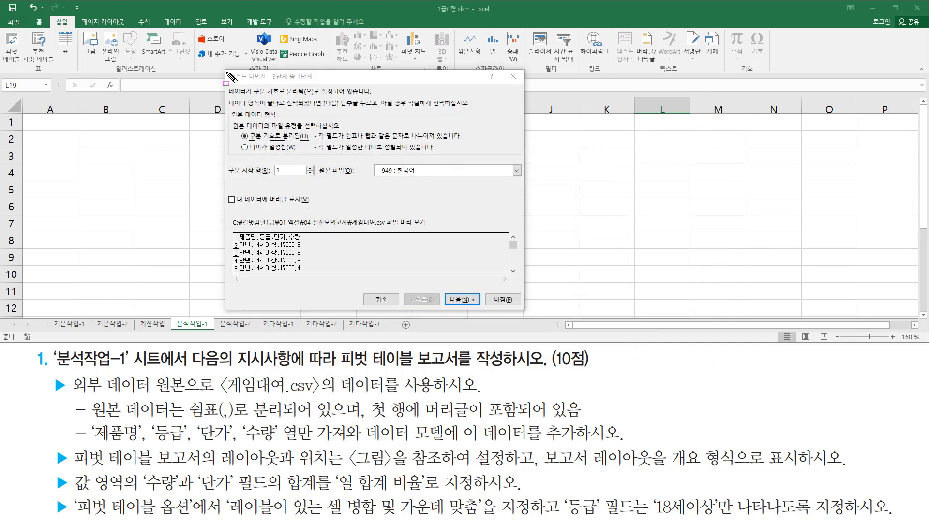
mouse_move(223, 68)
mouse_down()
mouse_move(362, 306)
mouse_move(528, 314)
mouse_up()
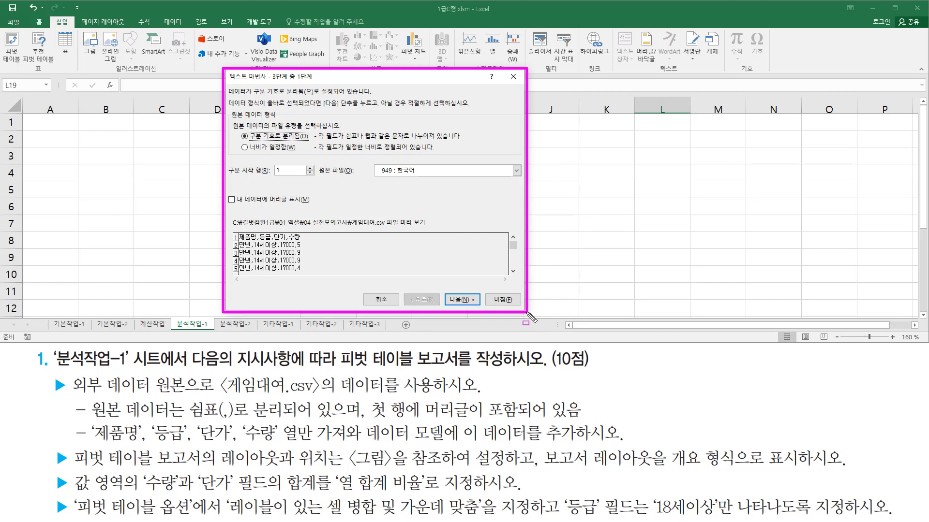
drag(90, 419, 285, 422)
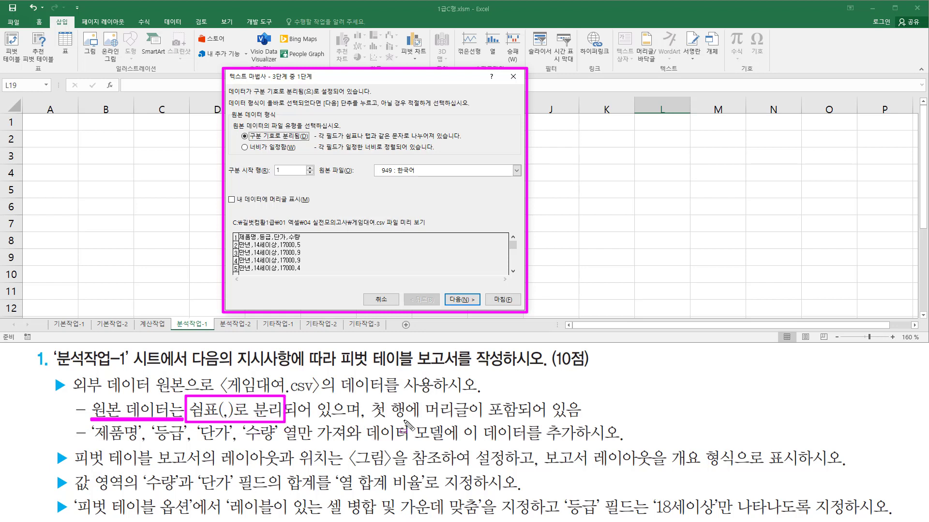
drag(364, 421, 524, 424)
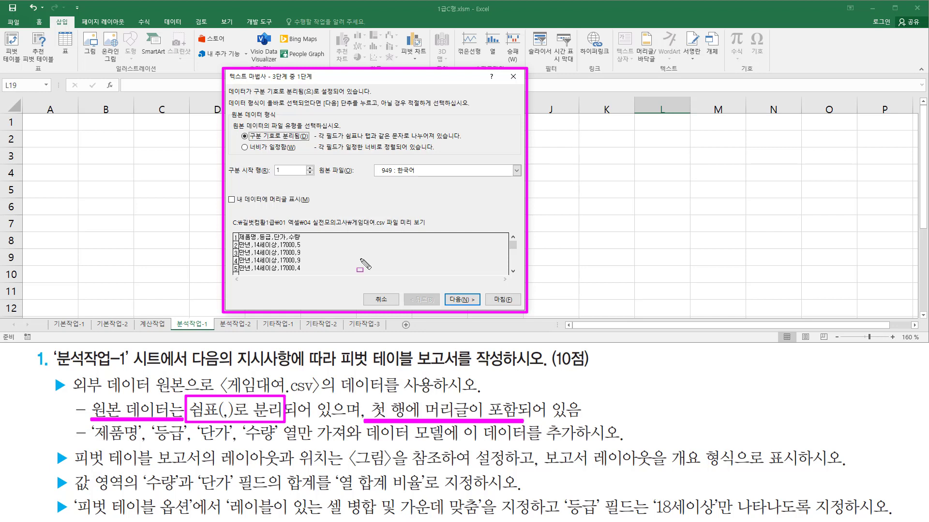
mouse_move(228, 119)
mouse_down()
mouse_move(240, 139)
mouse_move(282, 153)
mouse_move(348, 155)
mouse_up()
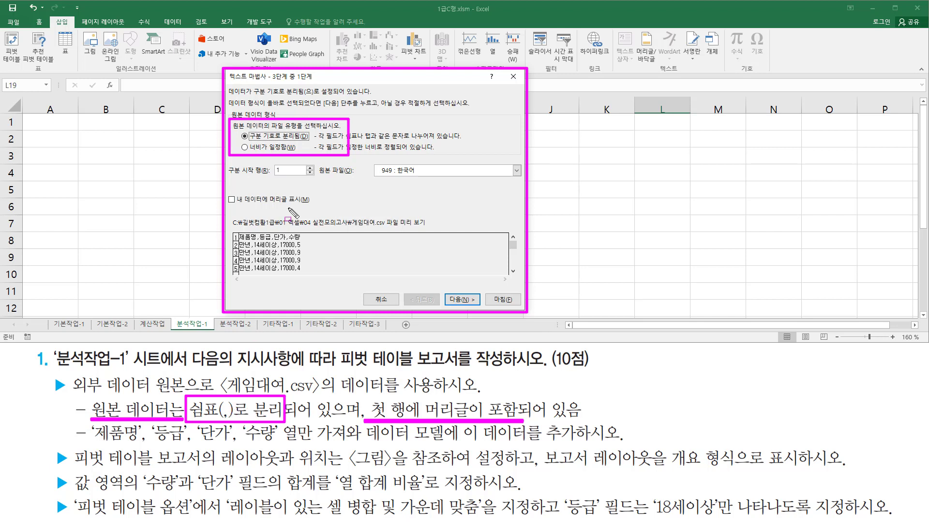
- Treat the CSV text as delimited with headers in the first row, and continue to the delimiter settings
drag(241, 129, 311, 142)
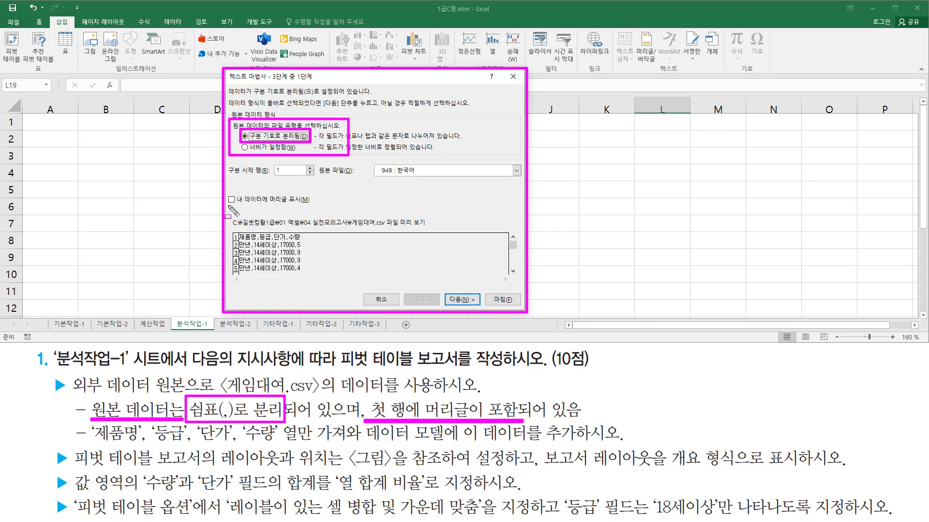
drag(228, 206, 309, 206)
key(Escape)
click(232, 200)
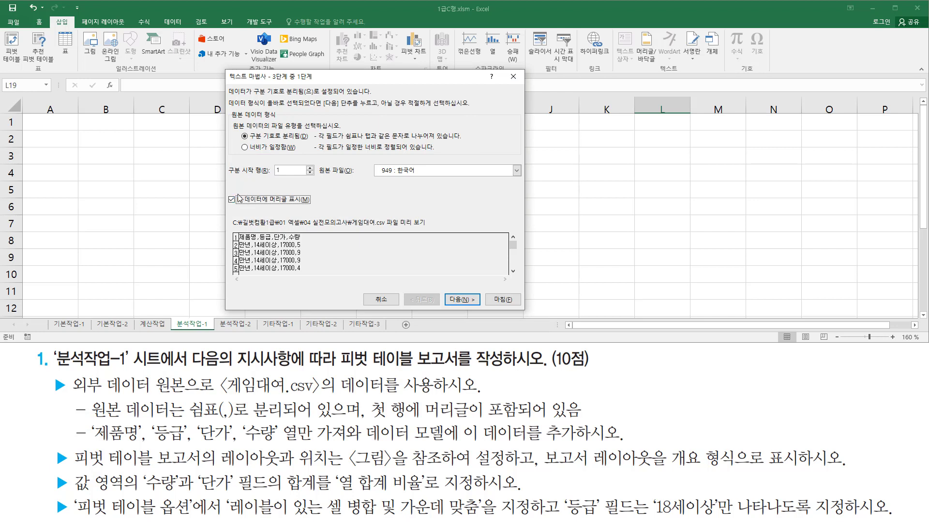
drag(237, 128, 308, 141)
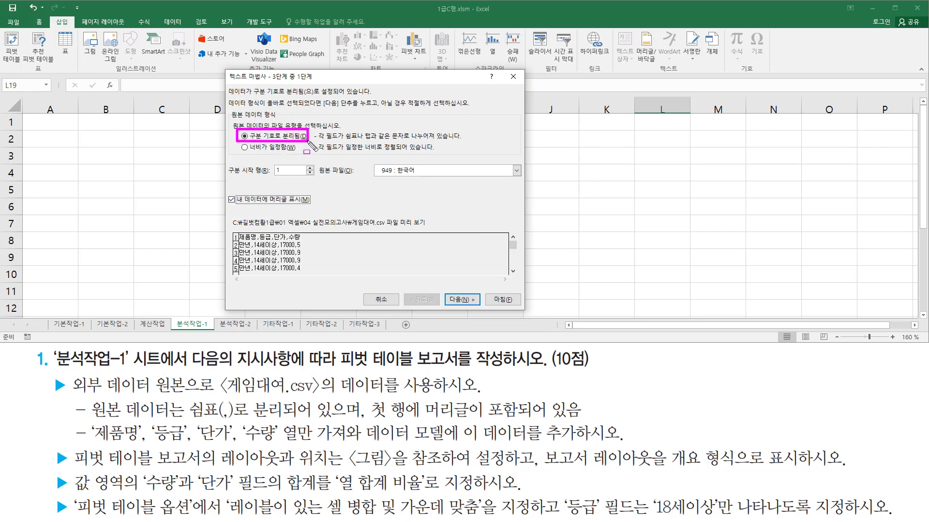
drag(224, 190, 313, 208)
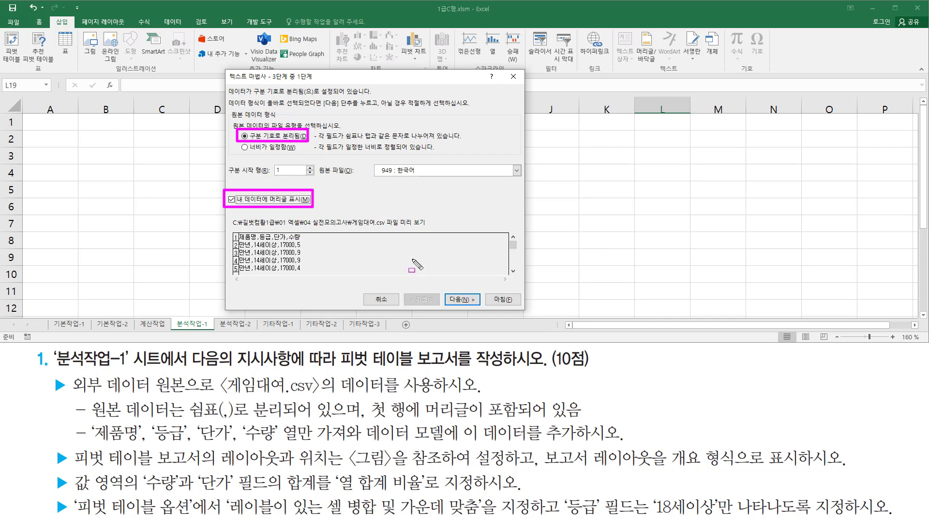
drag(440, 284, 481, 308)
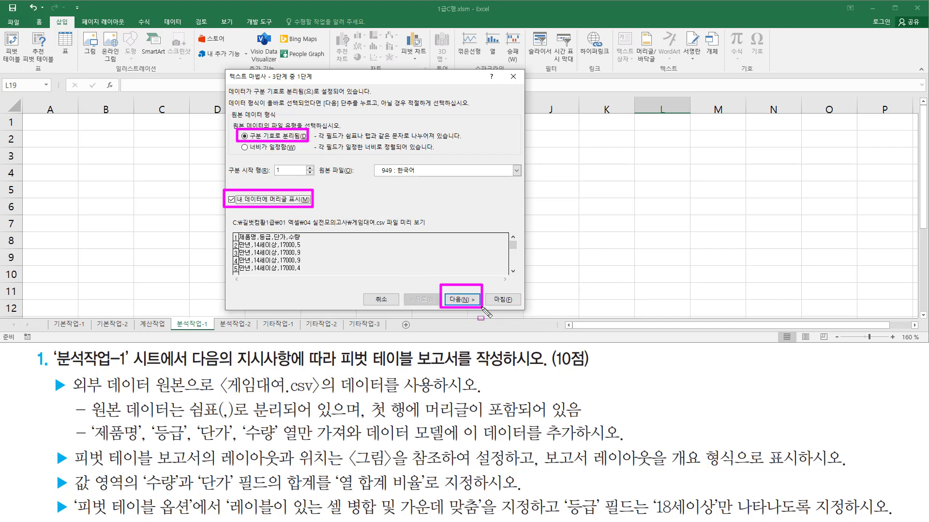
key(Escape)
click(472, 300)
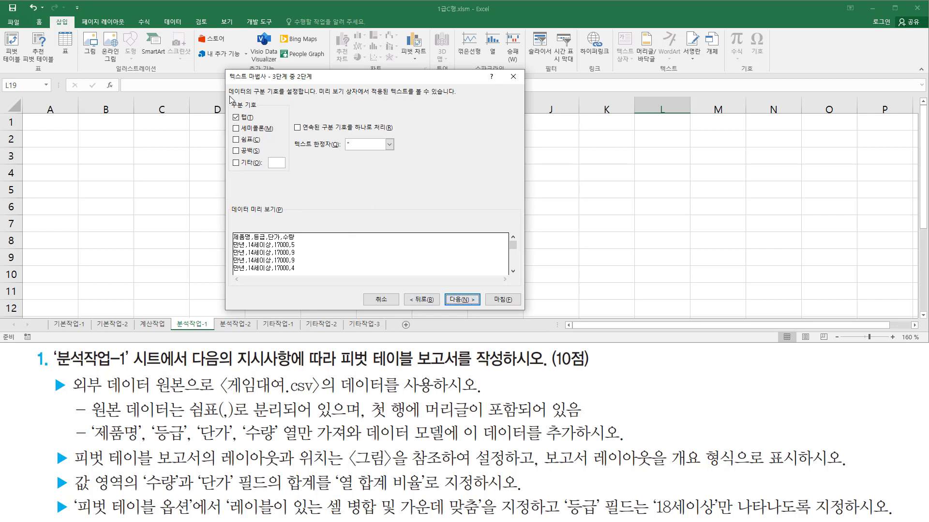
- Clear Tab and set the comma (쉼표) as the only delimiter for the imported text
mouse_move(225, 97)
mouse_down()
mouse_move(297, 188)
mouse_move(294, 177)
mouse_up()
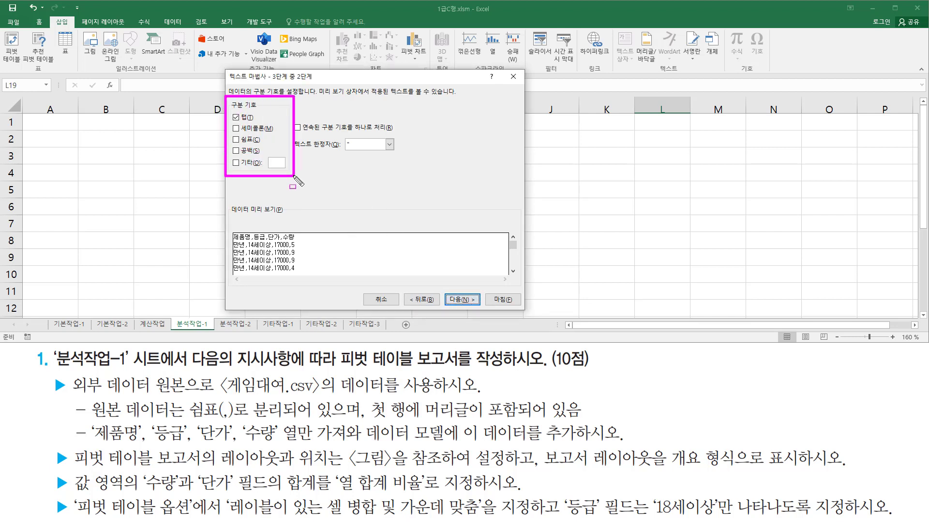
drag(185, 419, 279, 419)
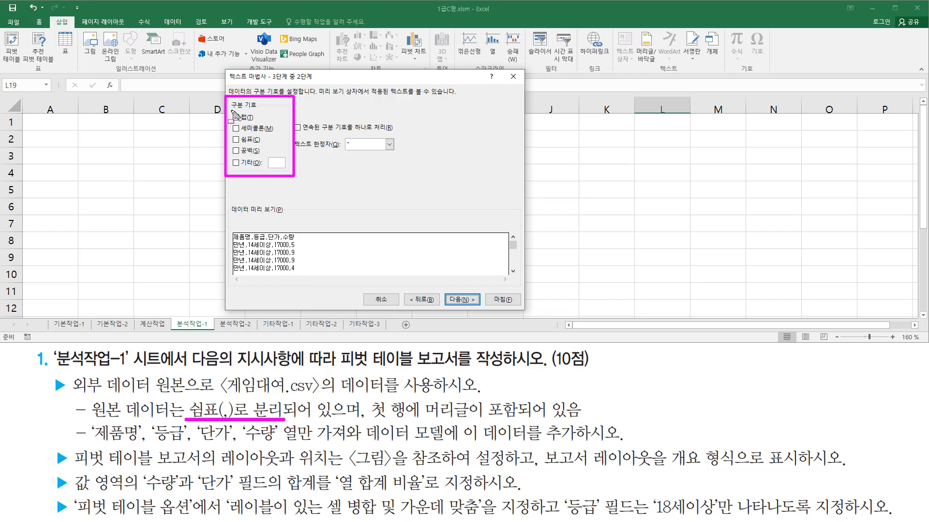
drag(232, 111, 256, 124)
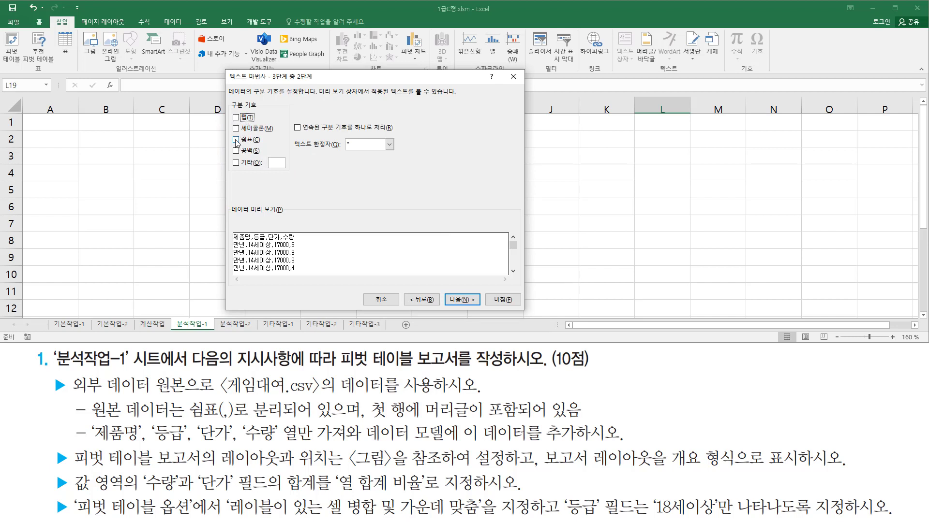
click(236, 141)
key(ctrl+shift+d)
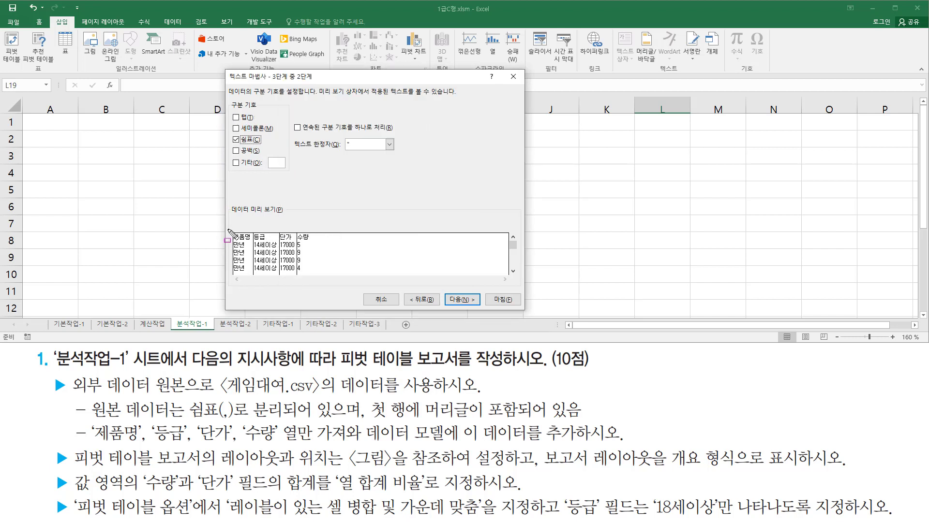
drag(228, 231, 331, 291)
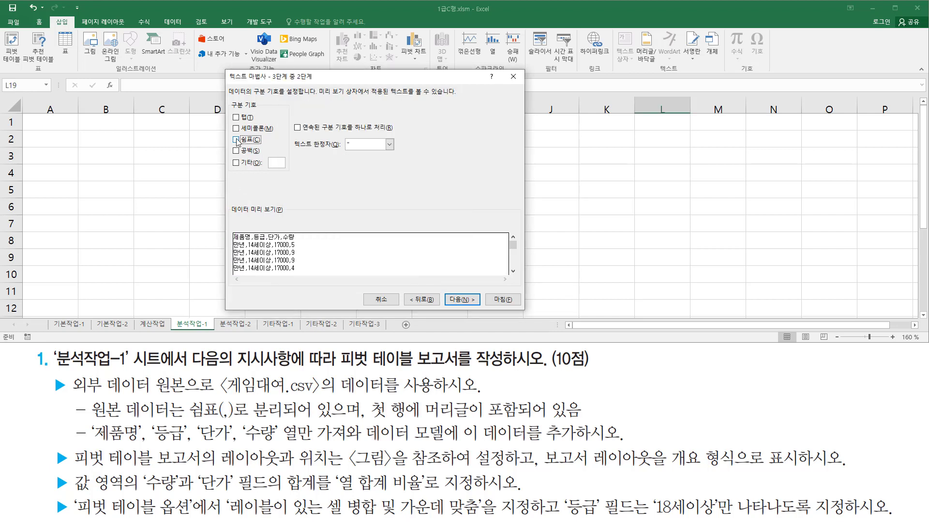
- Toggle the comma delimiter off and on to compare how the data preview splits into columns
click(236, 139)
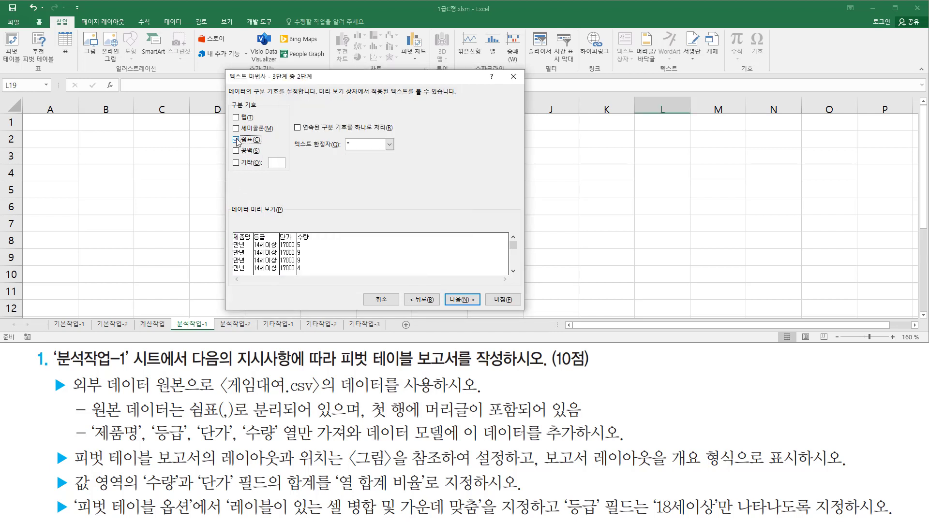
click(236, 139)
click(236, 140)
click(236, 140)
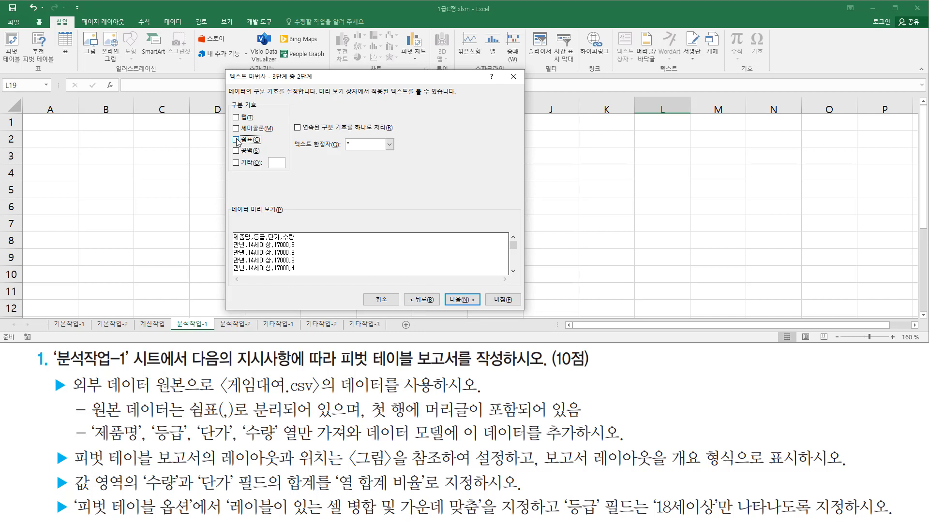
click(236, 140)
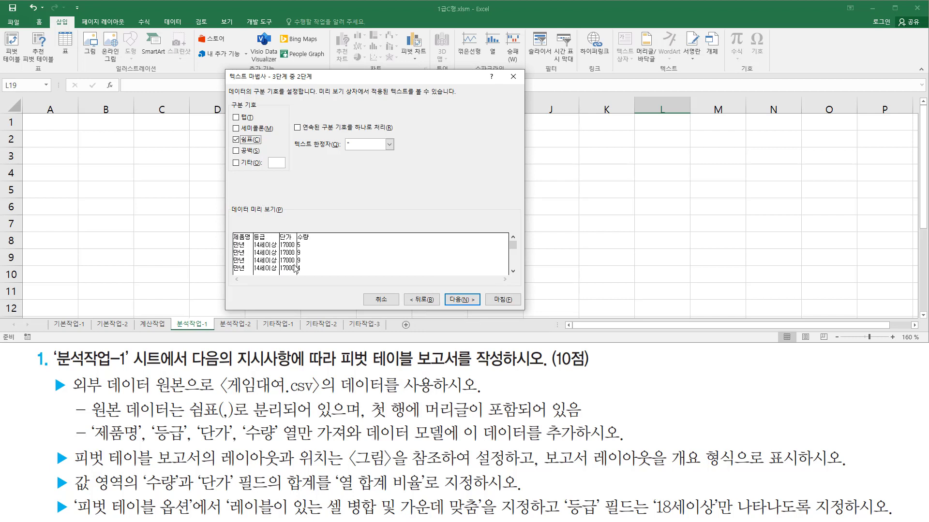
- Keep the 제품명, 등급, 단가 and 수량 columns in General (일반) format and finish the text import
click(451, 303)
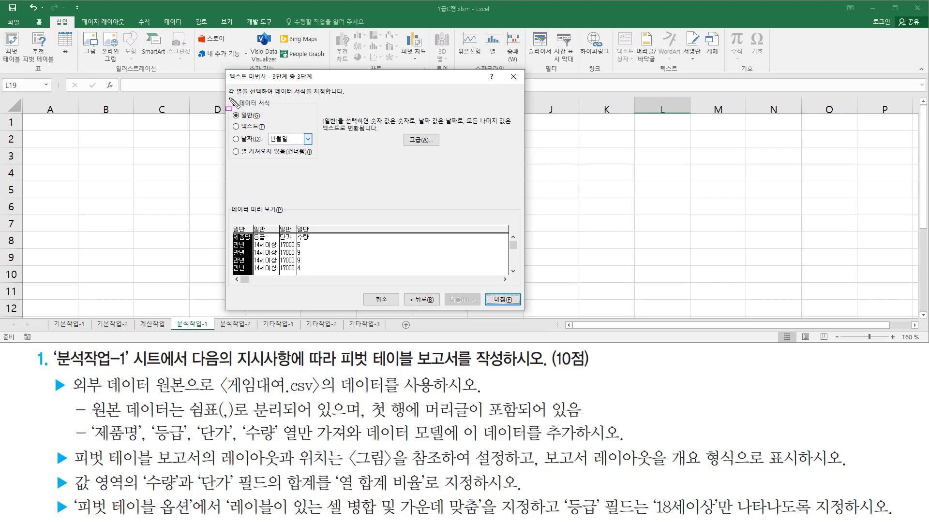
drag(227, 98, 337, 98)
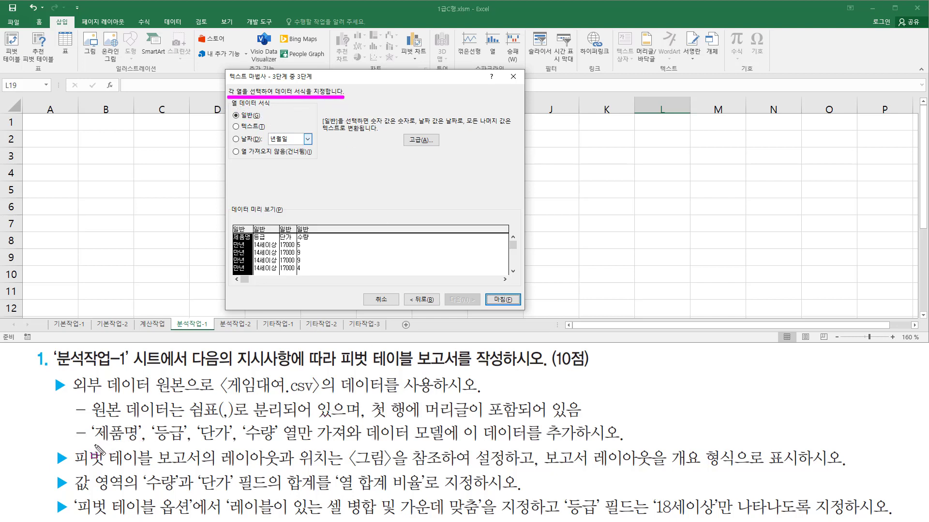
mouse_move(94, 444)
mouse_down()
mouse_move(276, 446)
mouse_move(301, 418)
mouse_move(318, 452)
mouse_up()
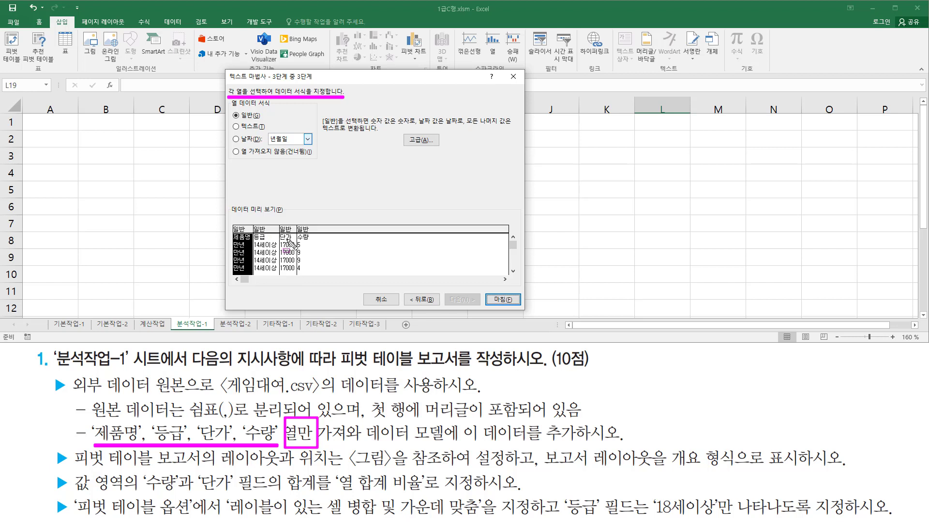
mouse_move(236, 247)
mouse_down()
mouse_move(317, 259)
mouse_move(320, 233)
mouse_up()
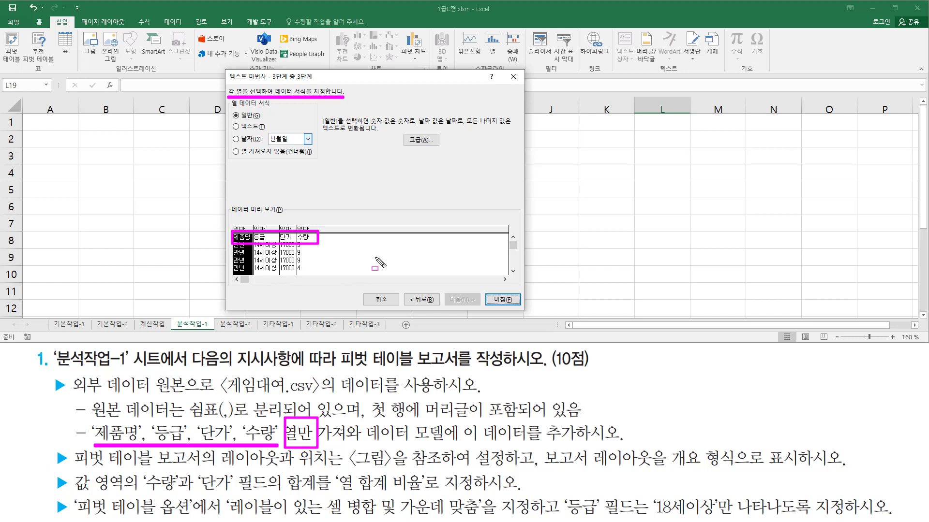
drag(483, 291, 524, 310)
click(514, 304)
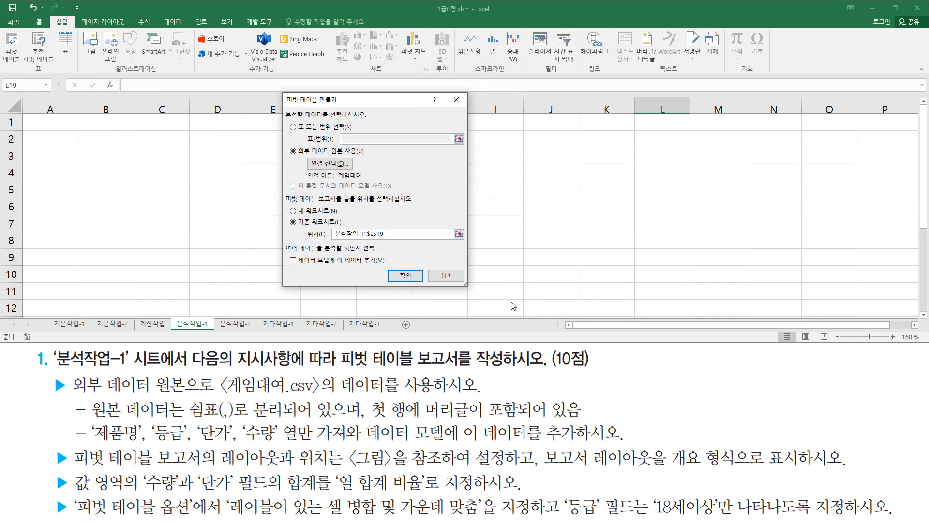
- Enable adding this data to the data model for the new PivotTable
key(ctrl+2)
mouse_move(280, 89)
mouse_down()
mouse_move(316, 264)
mouse_move(442, 295)
mouse_move(472, 290)
mouse_up()
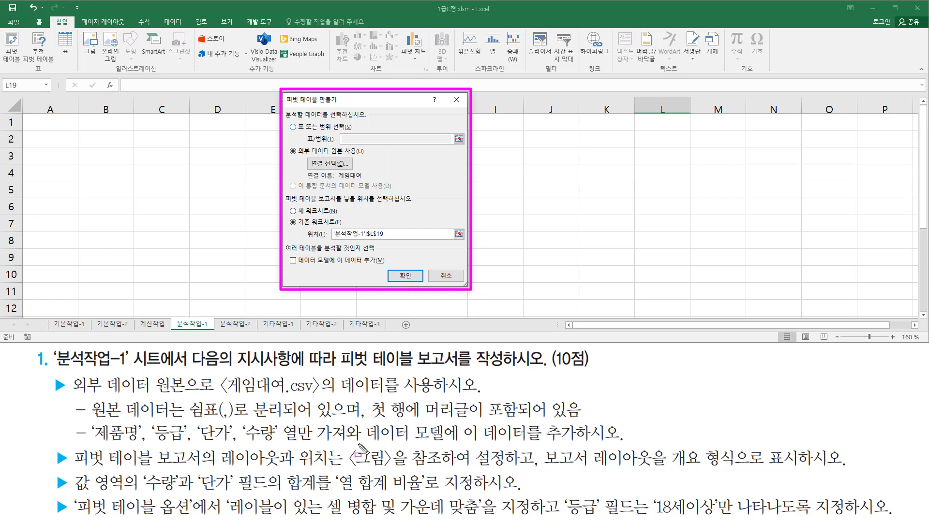
drag(357, 444, 582, 444)
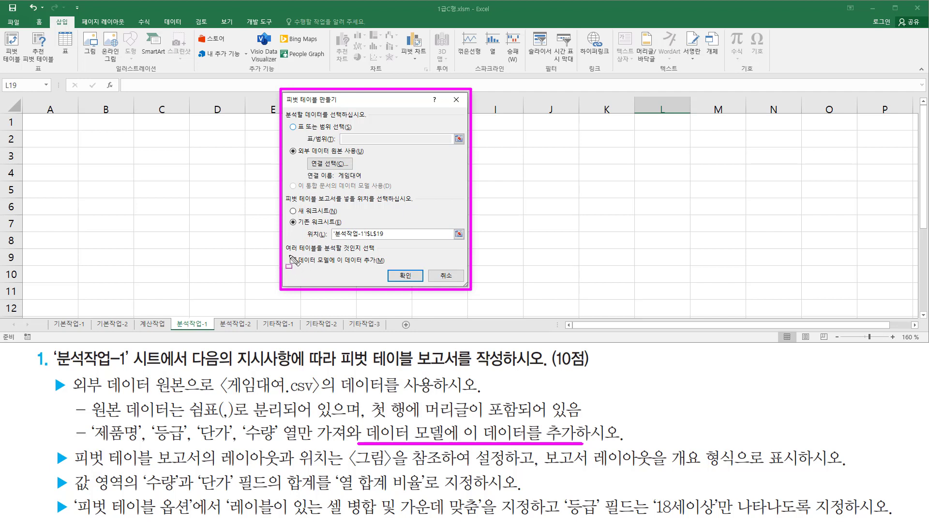
mouse_move(286, 251)
mouse_down()
mouse_move(300, 265)
mouse_move(390, 266)
mouse_up()
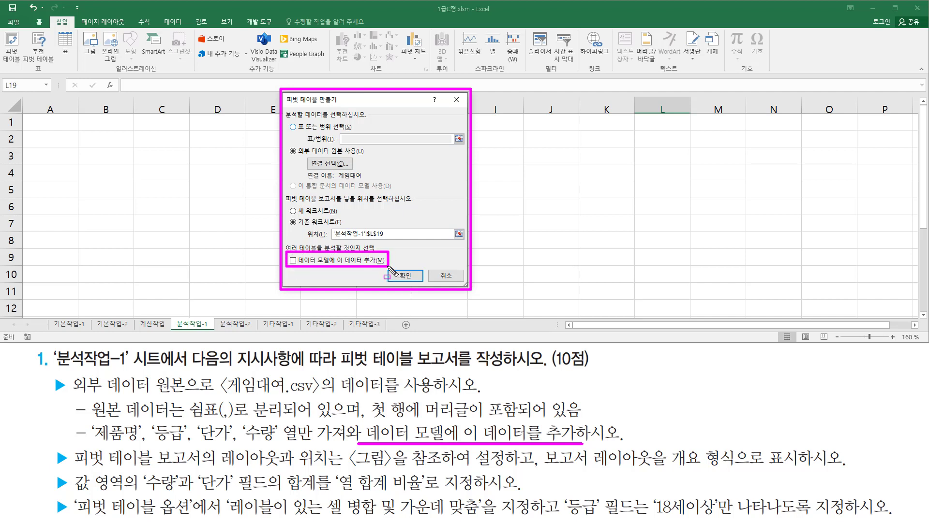
key(Escape)
click(293, 261)
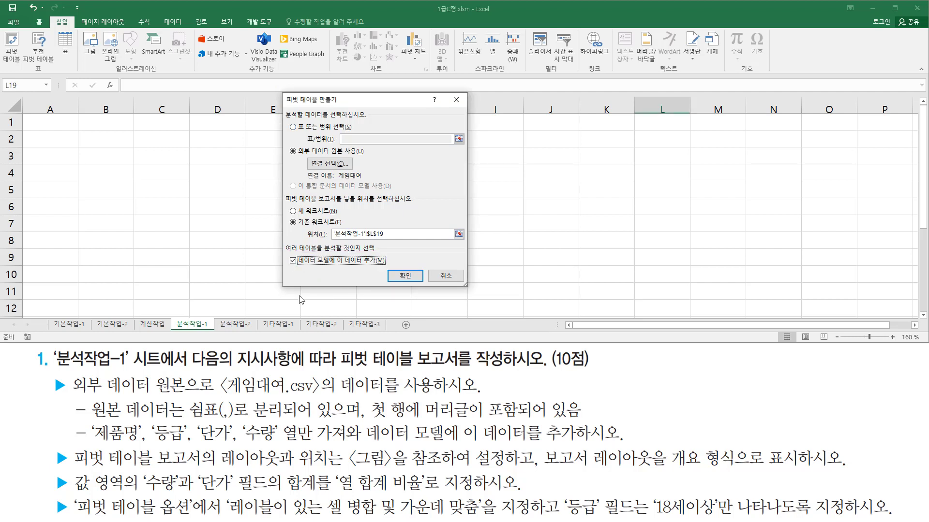
- Place the PivotTable at cell A3 of the existing 분석작업-1 worksheet and create it
mouse_move(284, 193)
mouse_down()
mouse_move(313, 205)
mouse_move(421, 207)
mouse_move(464, 245)
mouse_up()
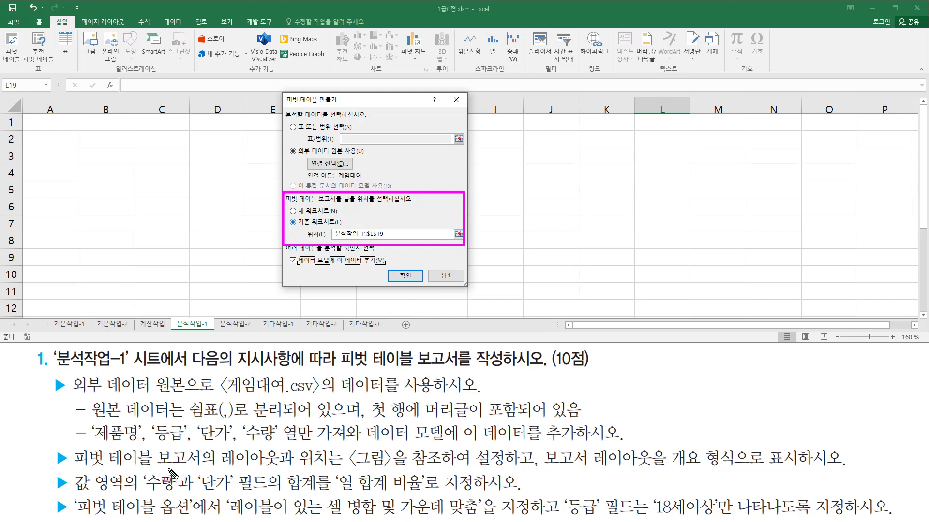
mouse_move(217, 468)
mouse_down()
mouse_move(524, 472)
mouse_move(510, 469)
mouse_up()
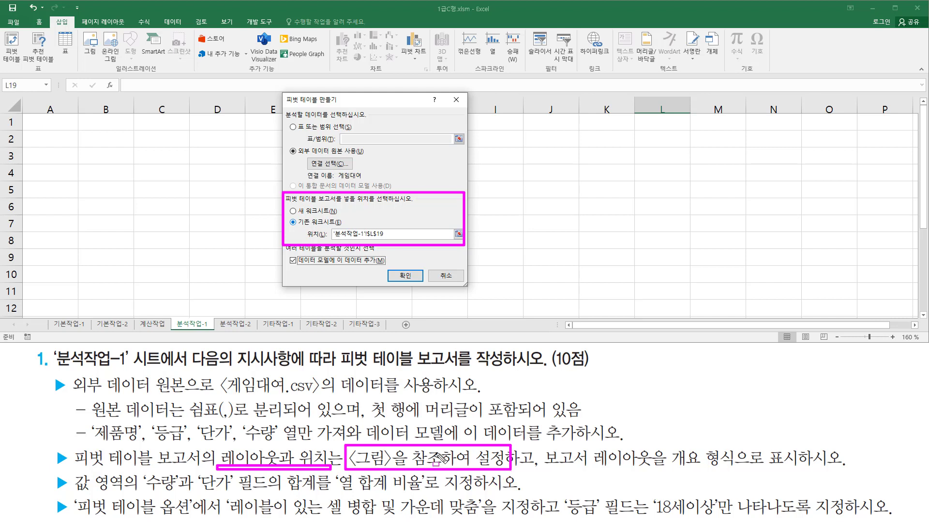
key(Escape)
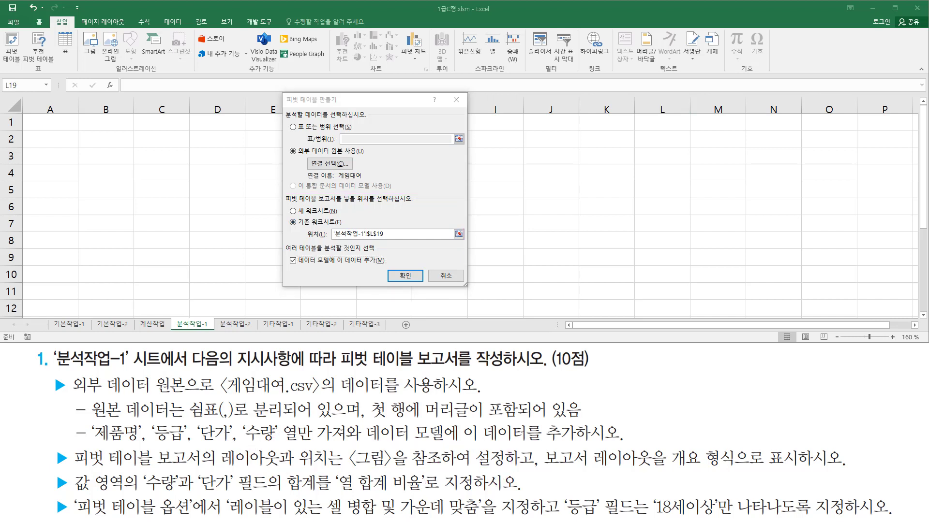
key(Right)
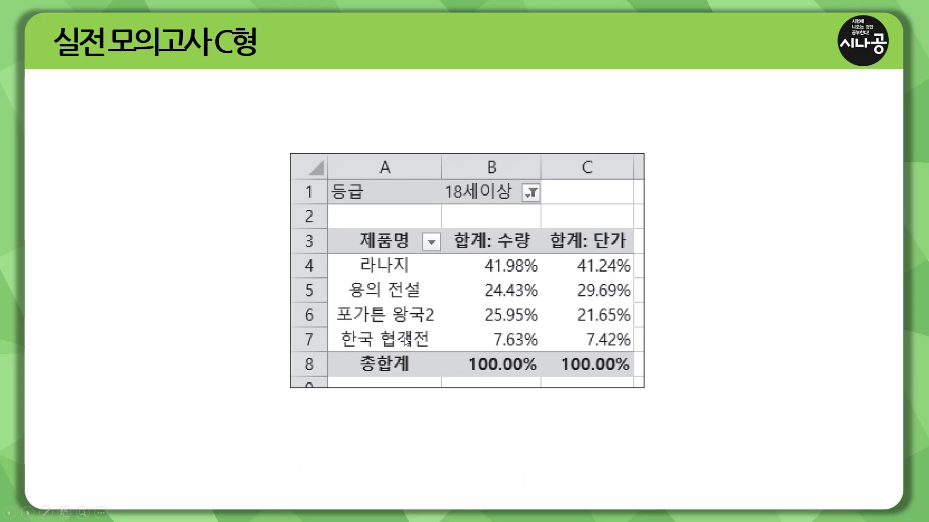
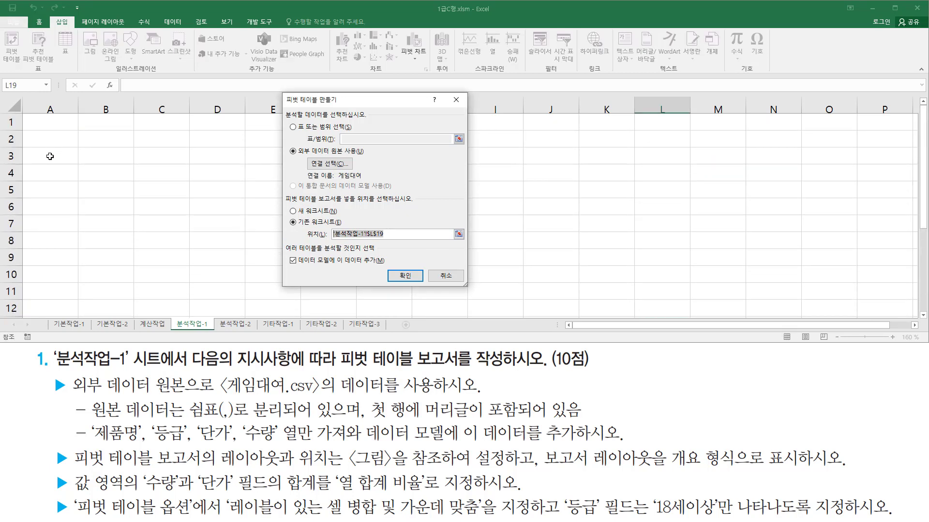
click(64, 162)
key(ctrl+2)
mouse_move(329, 239)
mouse_down()
mouse_move(333, 226)
mouse_move(414, 249)
mouse_move(392, 242)
mouse_up()
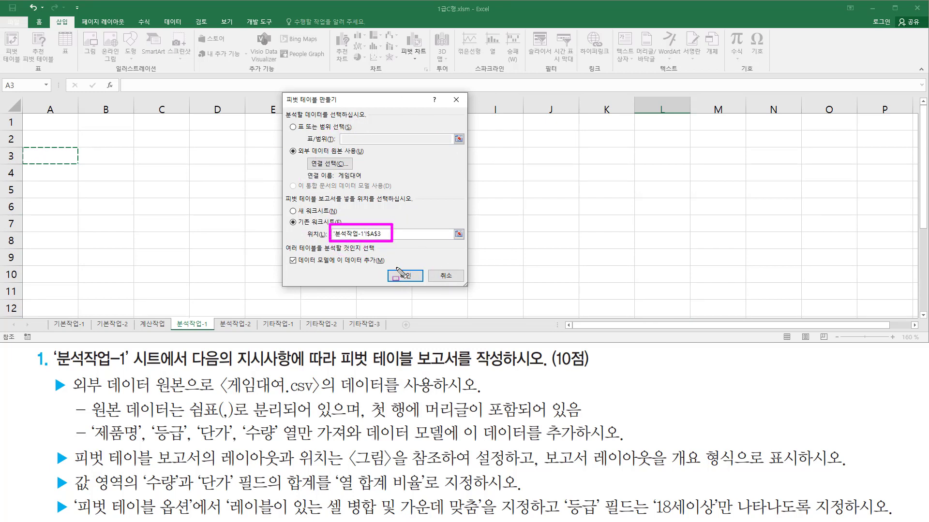
drag(390, 265, 427, 296)
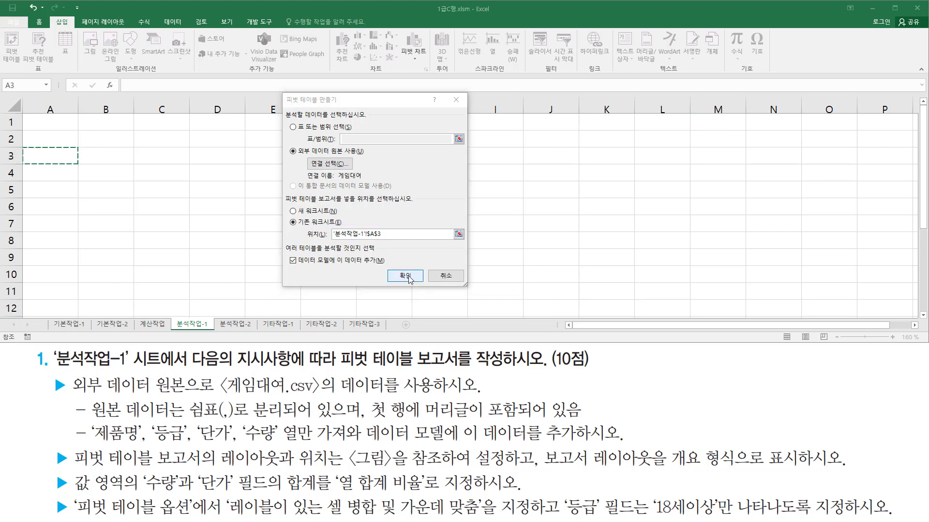
click(406, 275)
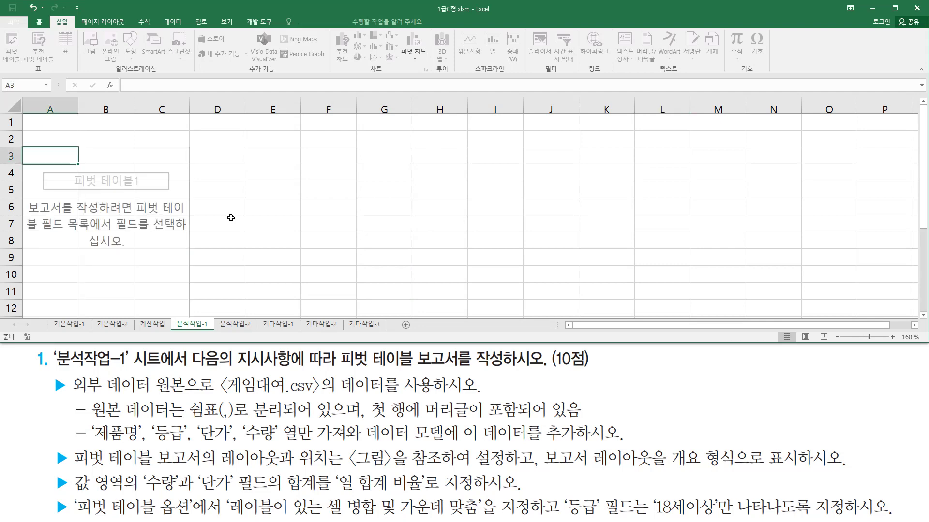
mouse_move(23, 148)
mouse_down()
mouse_move(107, 213)
mouse_move(191, 318)
mouse_up()
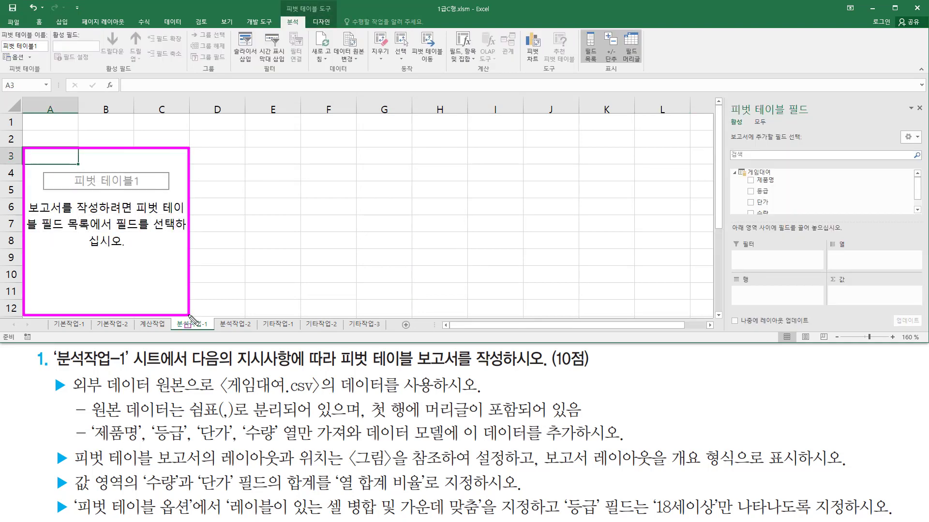
key(Escape)
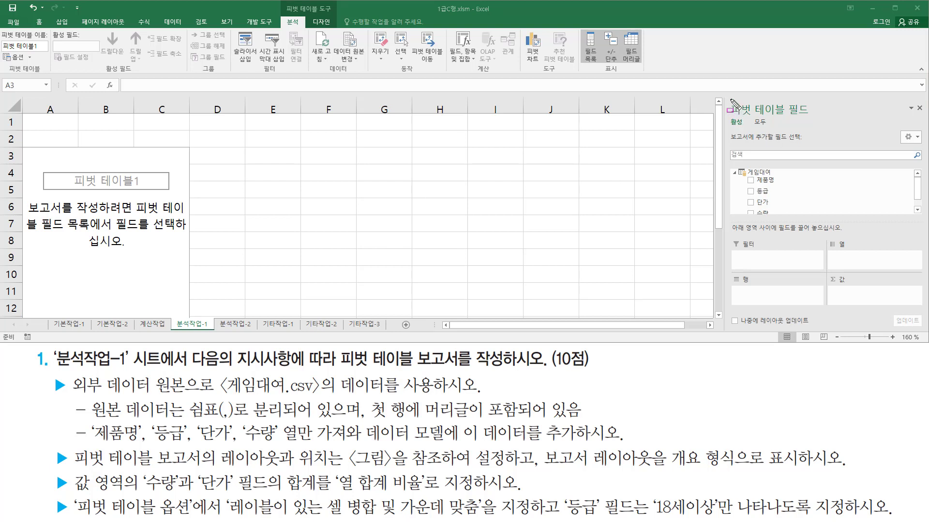
mouse_move(726, 95)
mouse_down()
mouse_move(793, 127)
mouse_move(816, 119)
mouse_up()
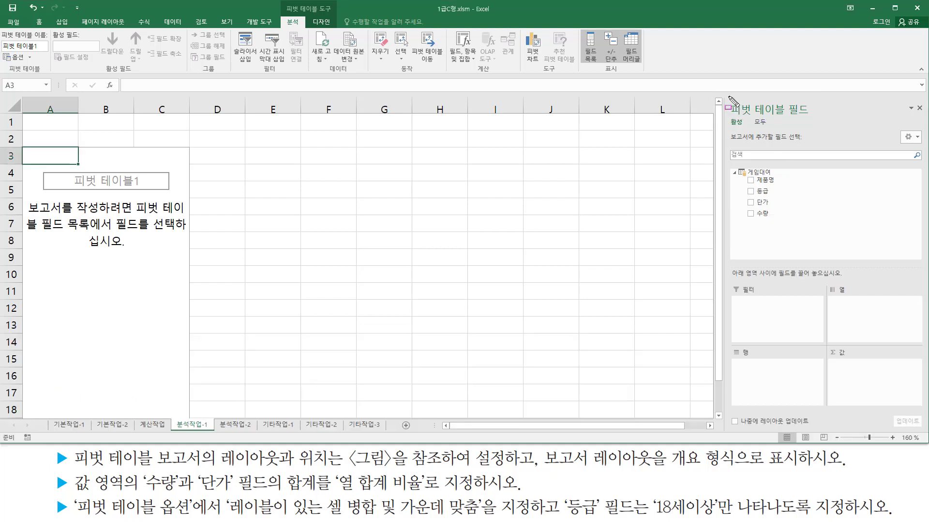
mouse_move(726, 99)
mouse_down()
mouse_move(753, 116)
mouse_move(812, 119)
mouse_up()
mouse_move(727, 278)
mouse_down()
mouse_move(759, 363)
mouse_move(925, 411)
mouse_up()
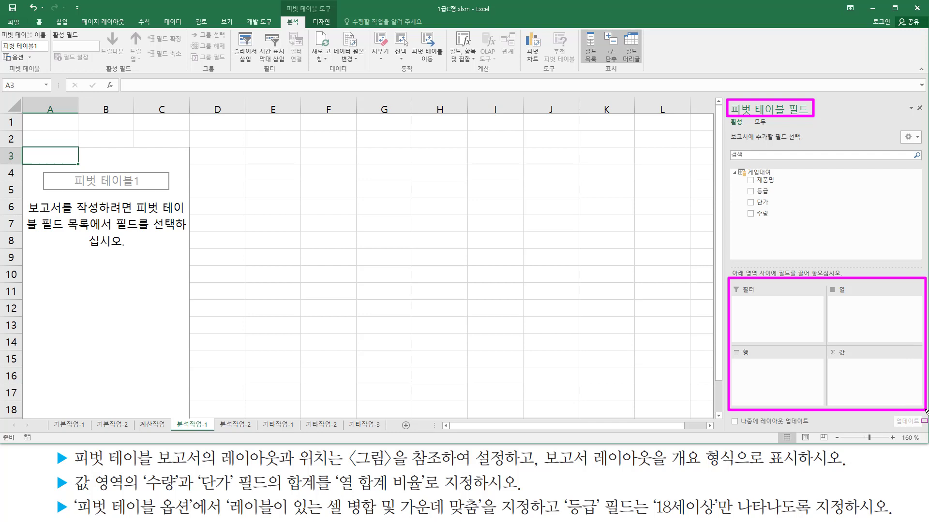
- Build the PivotTable with 등급 as report filter, 제품명 as rows, and the sums of 수량 and 단가 as values
drag(745, 171, 785, 226)
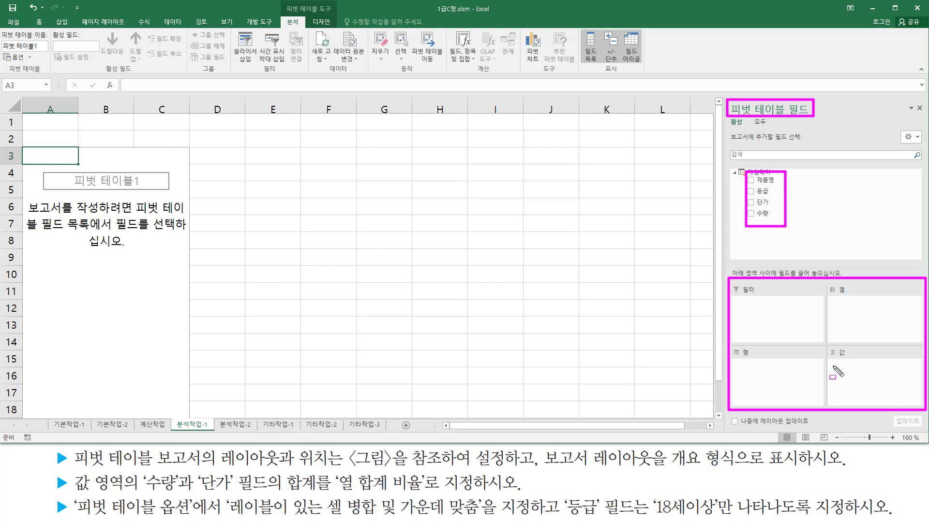
key(Escape)
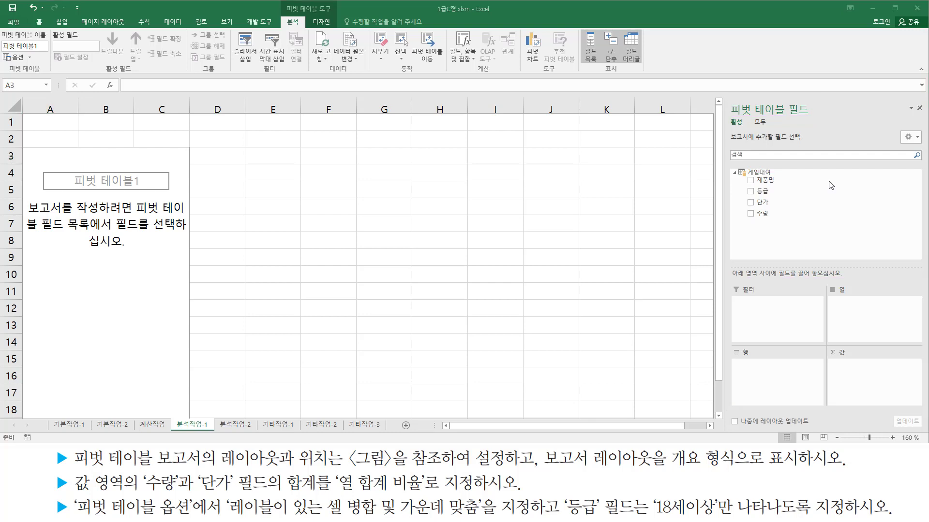
click(762, 191)
drag(761, 193, 767, 319)
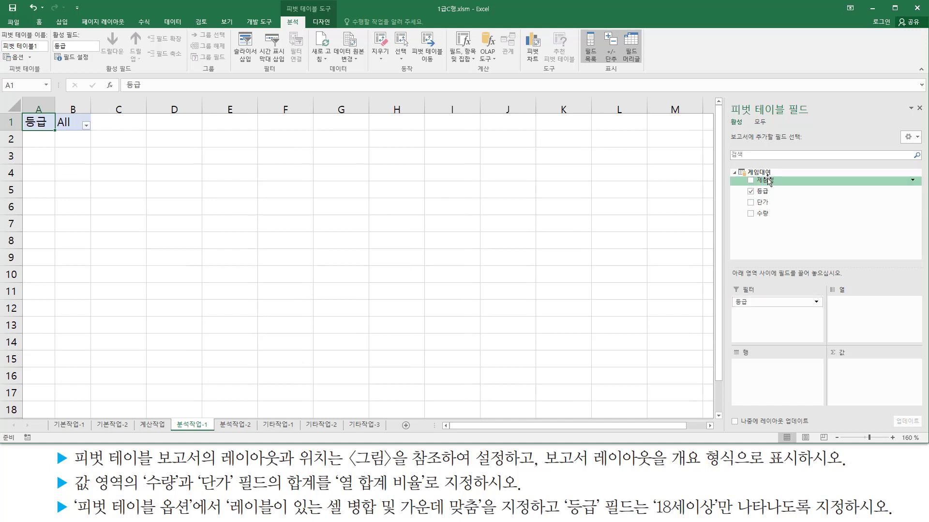
drag(768, 181, 767, 382)
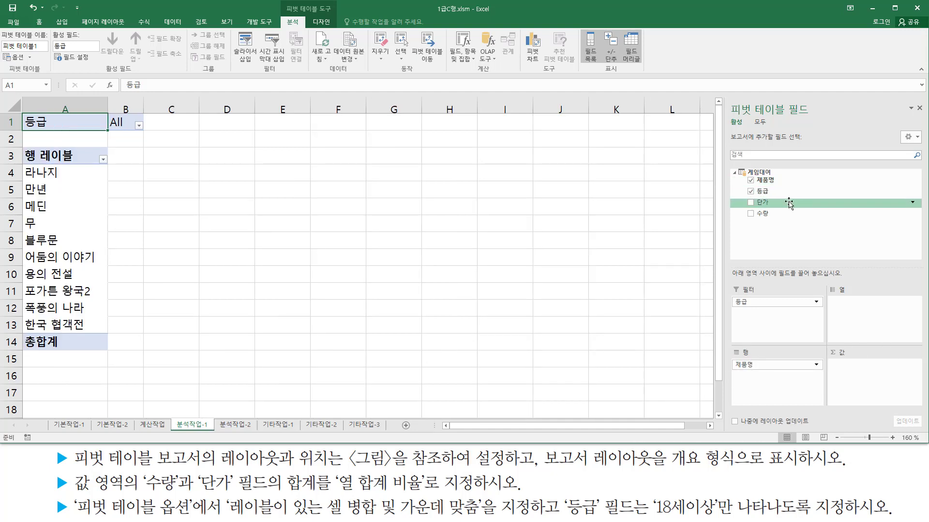
drag(773, 215, 859, 372)
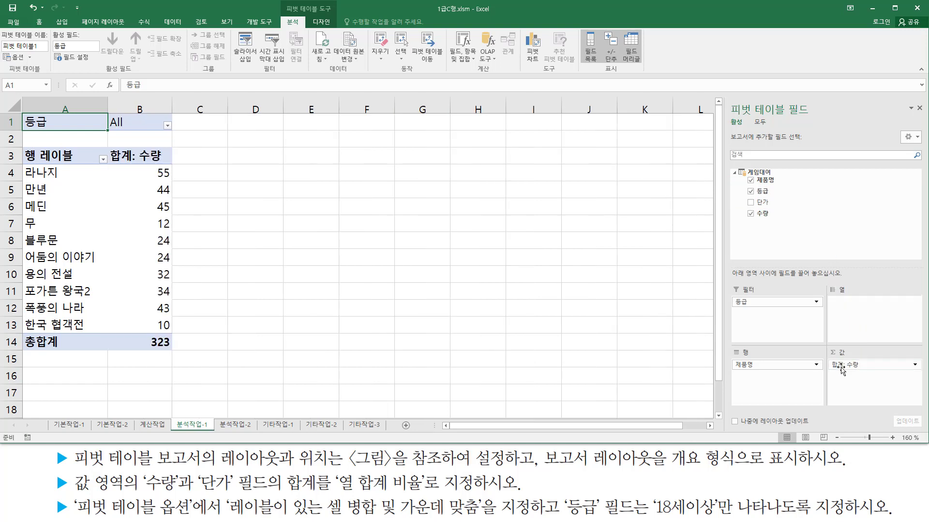
drag(764, 203, 849, 370)
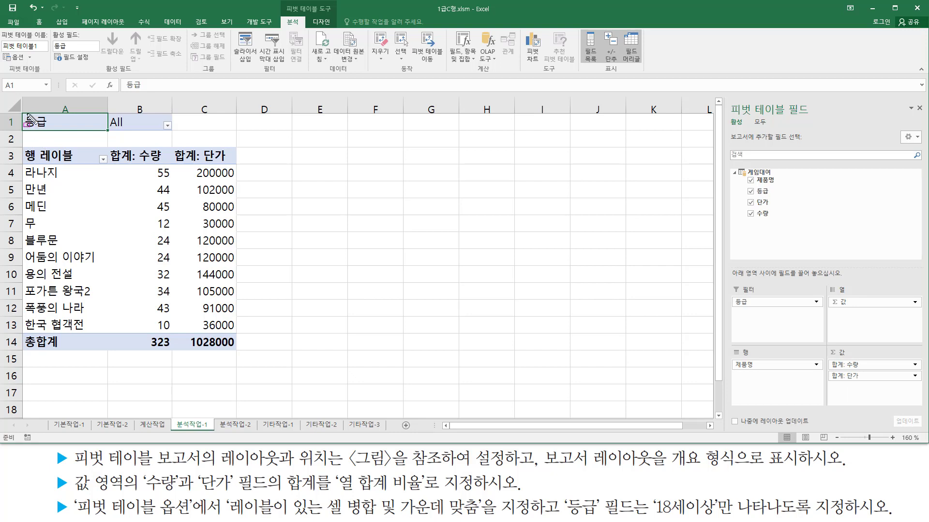
drag(22, 112, 241, 357)
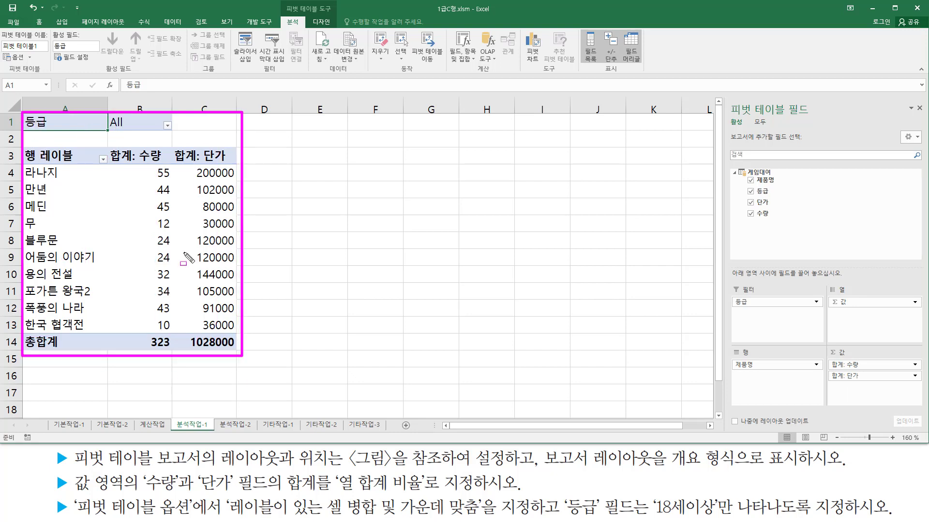
drag(545, 469, 737, 470)
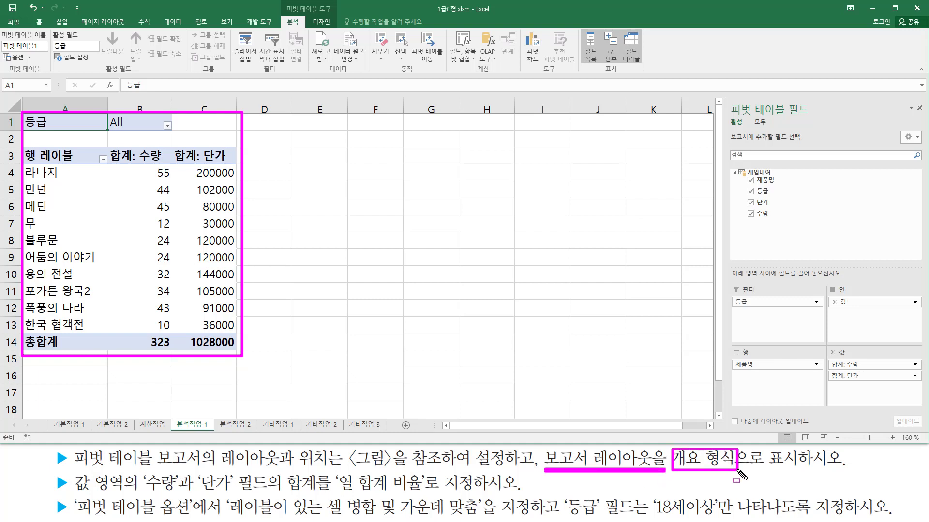
key(Escape)
click(189, 192)
click(130, 206)
click(136, 256)
click(155, 207)
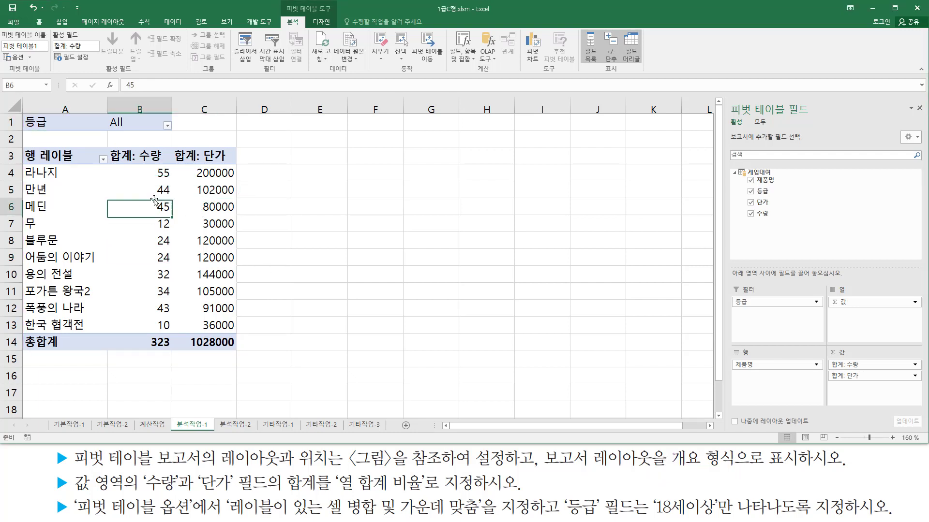
click(202, 191)
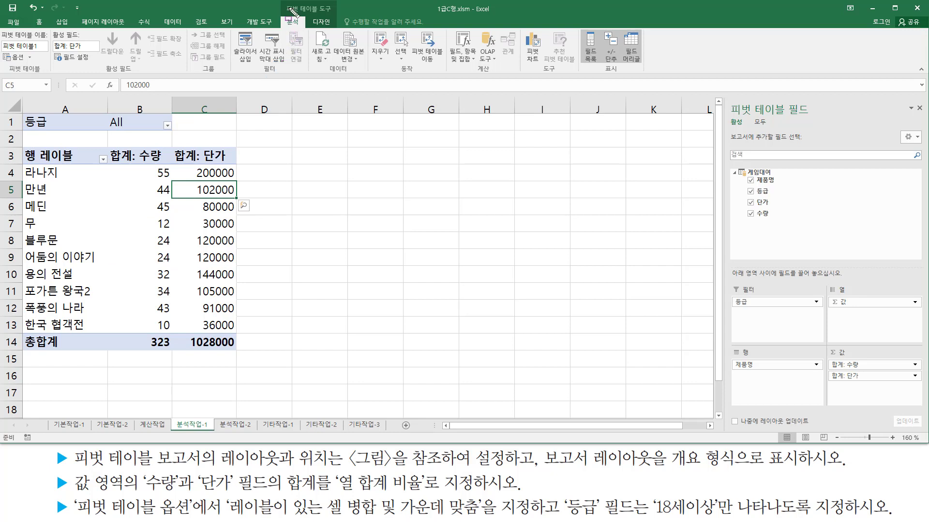
mouse_move(284, 2)
mouse_down()
mouse_move(325, 10)
mouse_move(335, 30)
mouse_up()
key(Escape)
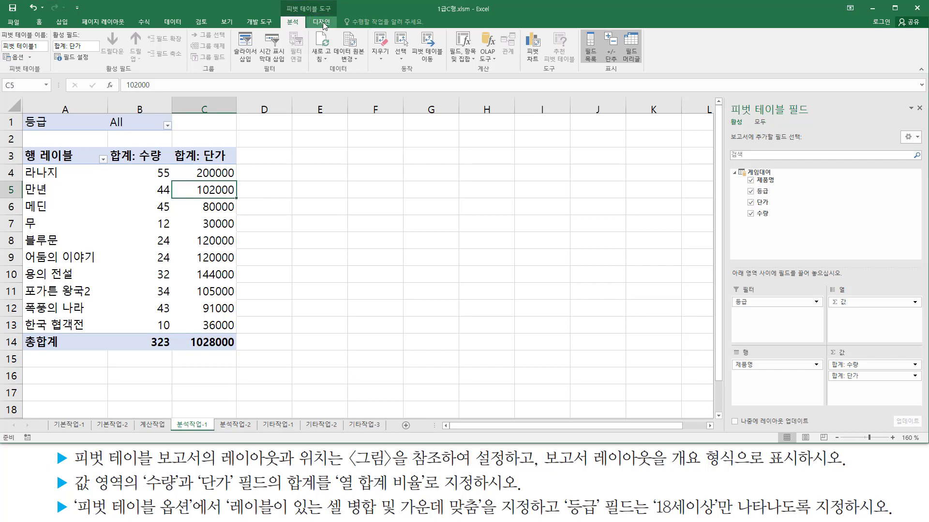
- Set the PivotTable's report layout to outline form (개요 형식으로 표시)
click(322, 23)
drag(30, 75, 65, 75)
drag(544, 468, 652, 467)
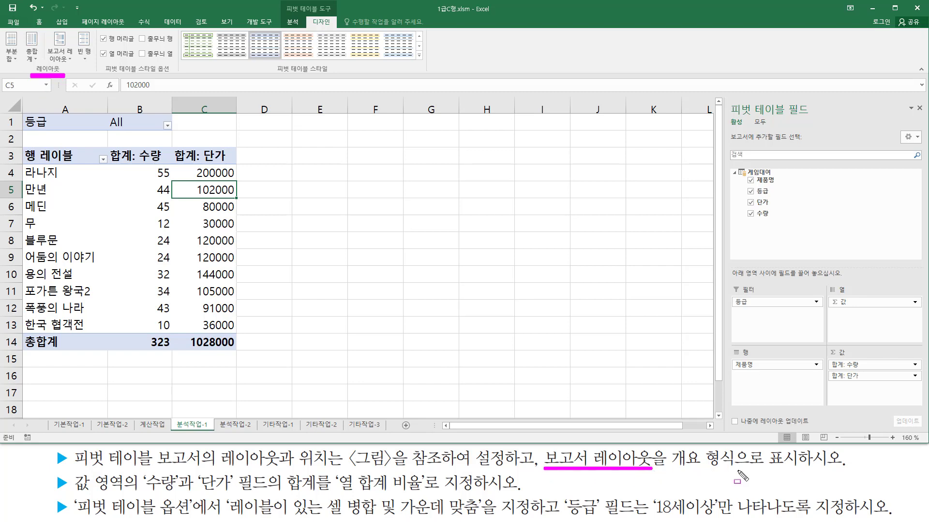
drag(47, 29, 76, 66)
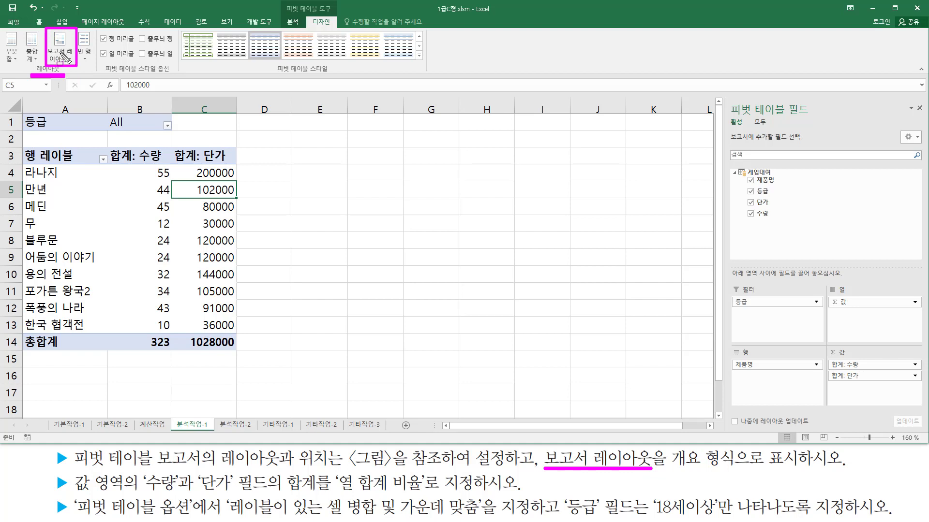
key(Escape)
click(67, 58)
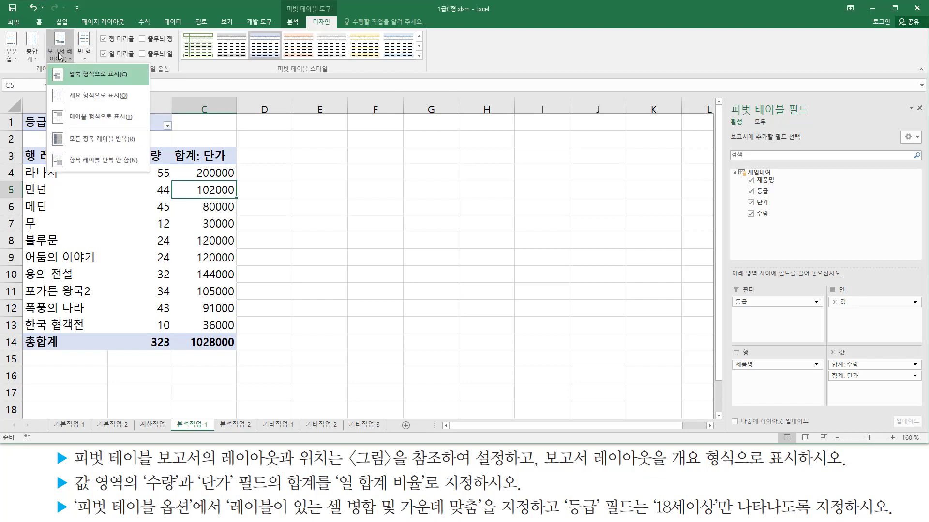
click(114, 102)
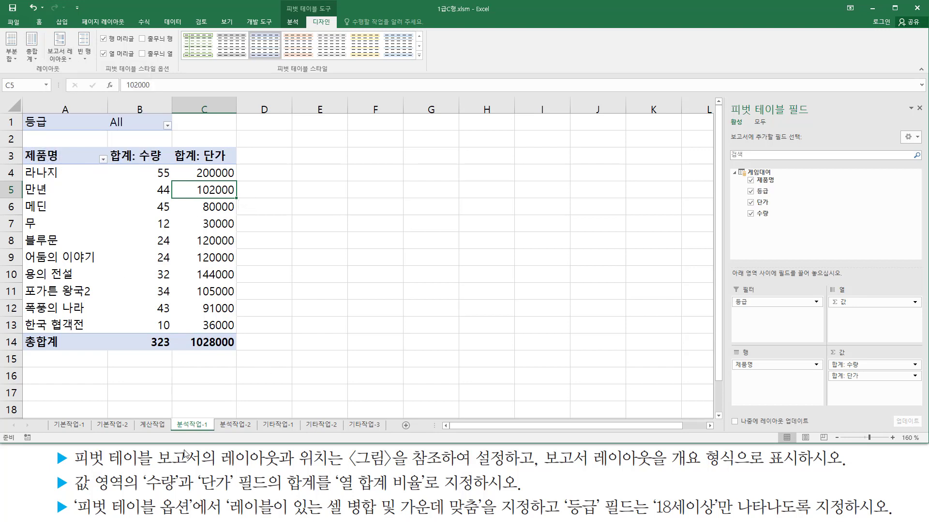
drag(74, 493, 236, 494)
drag(116, 164, 236, 332)
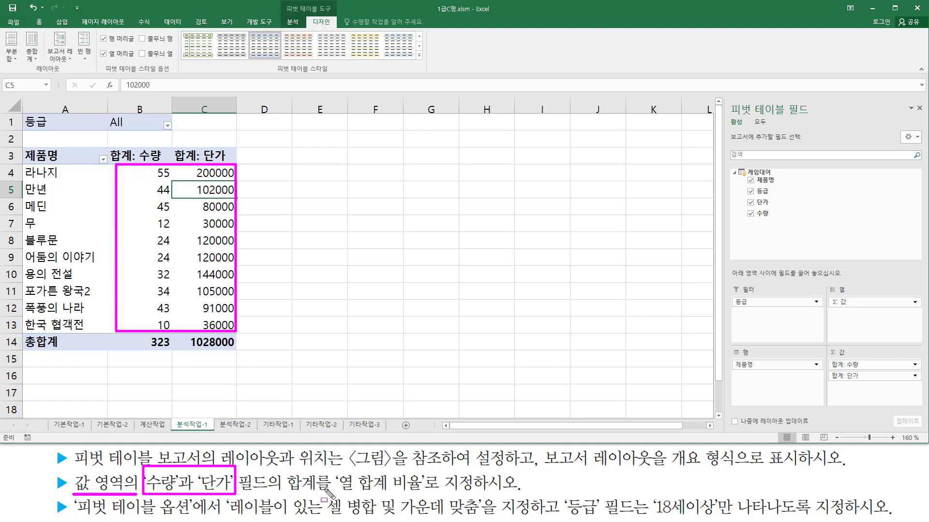
drag(335, 495, 428, 495)
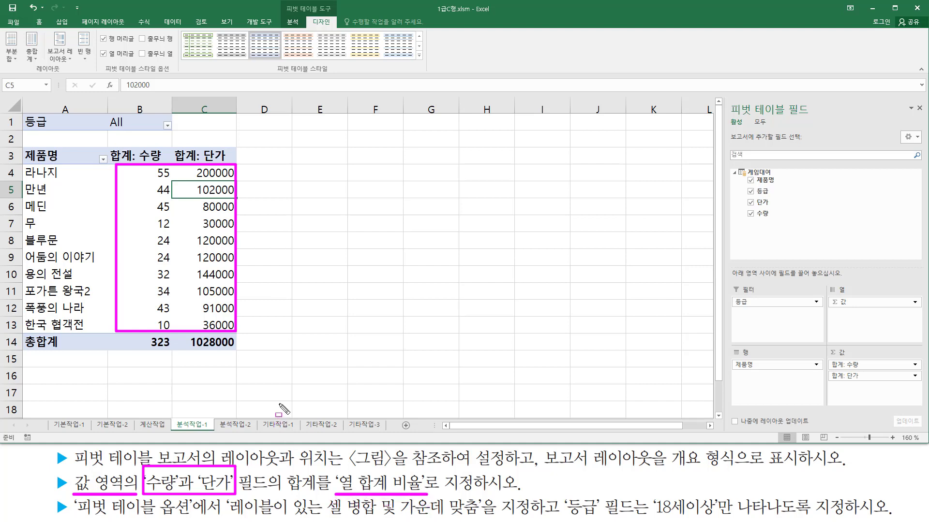
key(Escape)
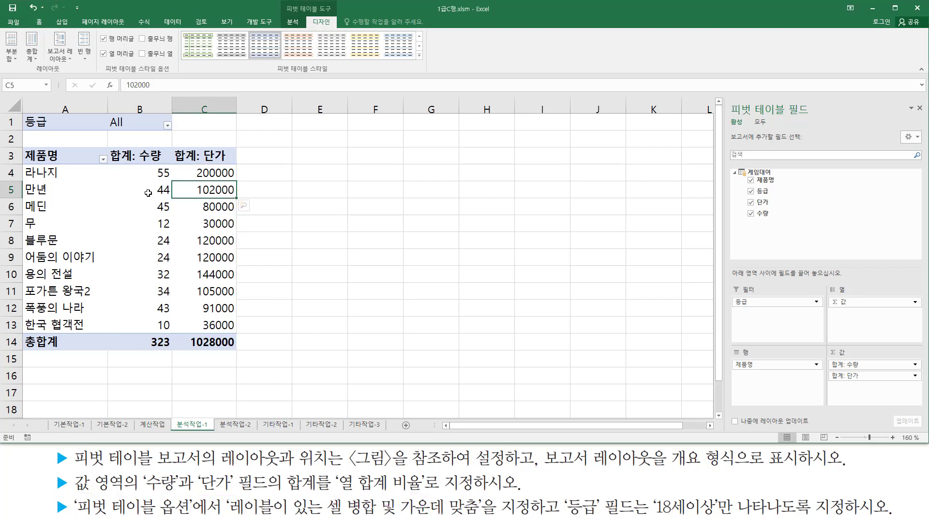
- Show the summed 수량 values as a percentage of the column total (열 합계 비율)
click(150, 190)
click(148, 224)
click(145, 257)
click(148, 204)
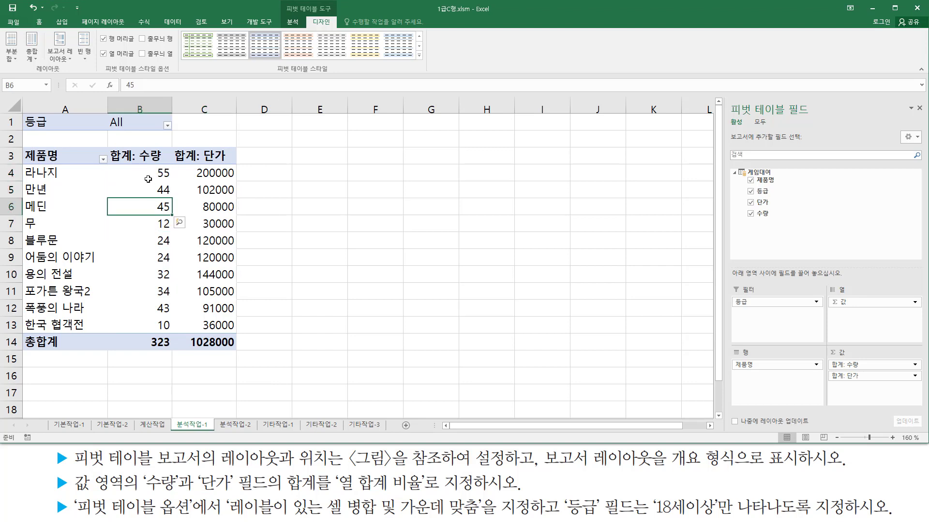
right_click(140, 207)
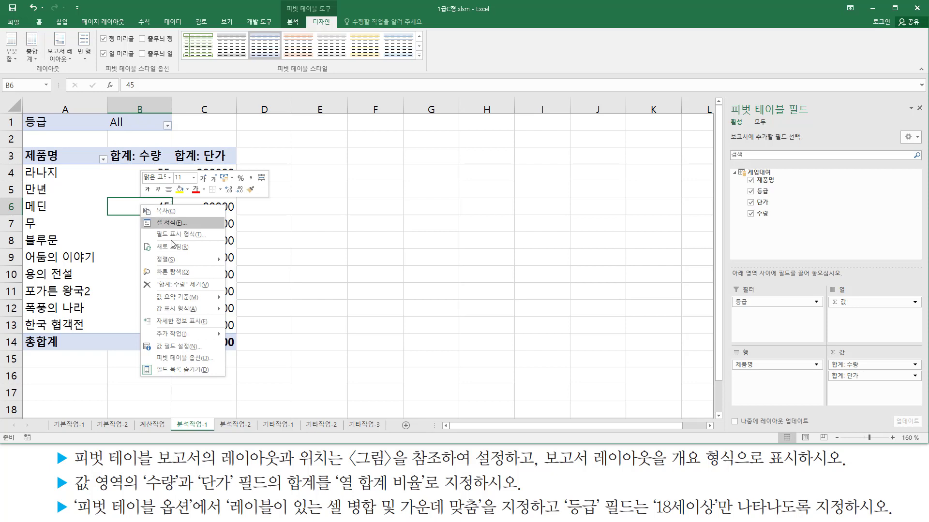
mouse_move(181, 314)
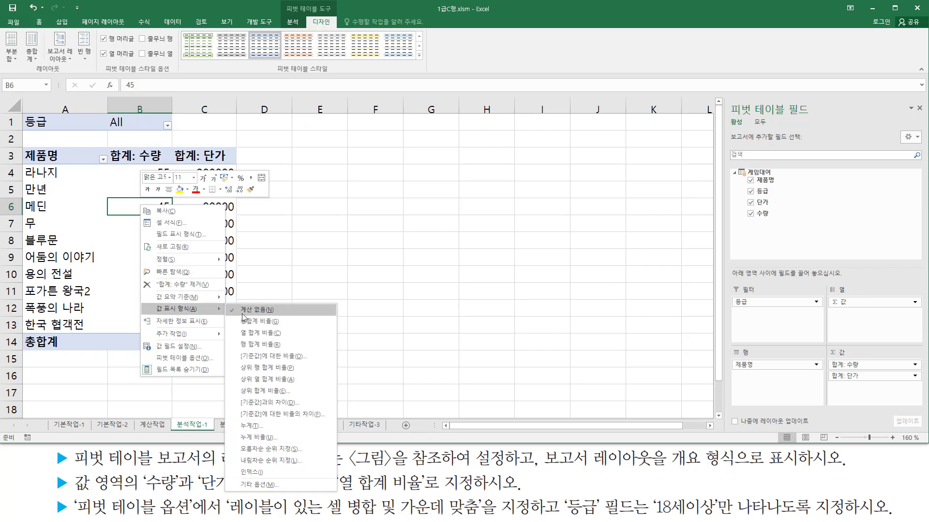
click(258, 337)
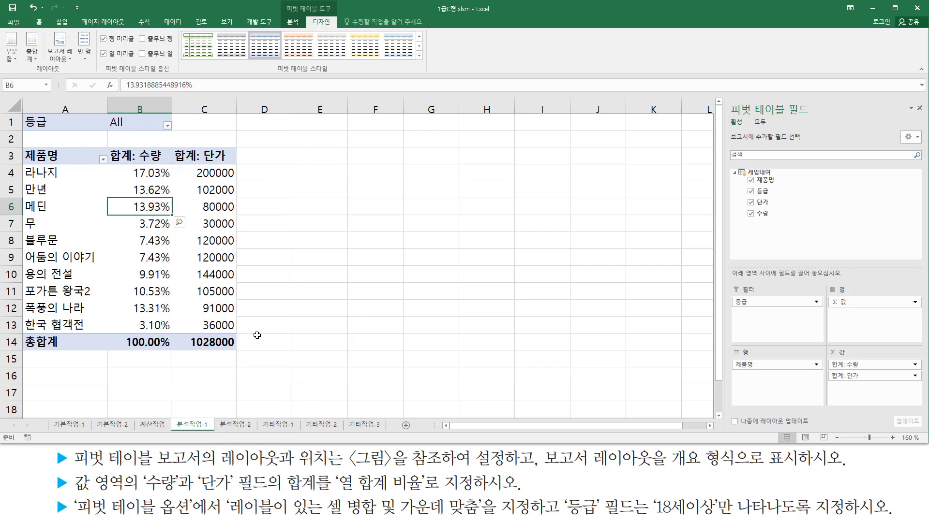
- Show the summed 단가 values as a percentage of the column total (열 합계 비율)
click(206, 210)
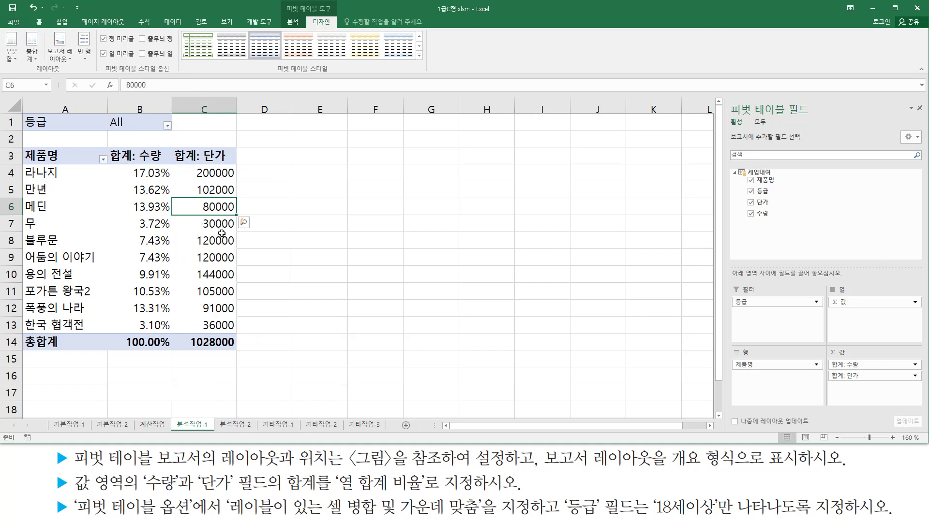
click(218, 259)
click(217, 223)
click(216, 190)
click(218, 223)
click(218, 240)
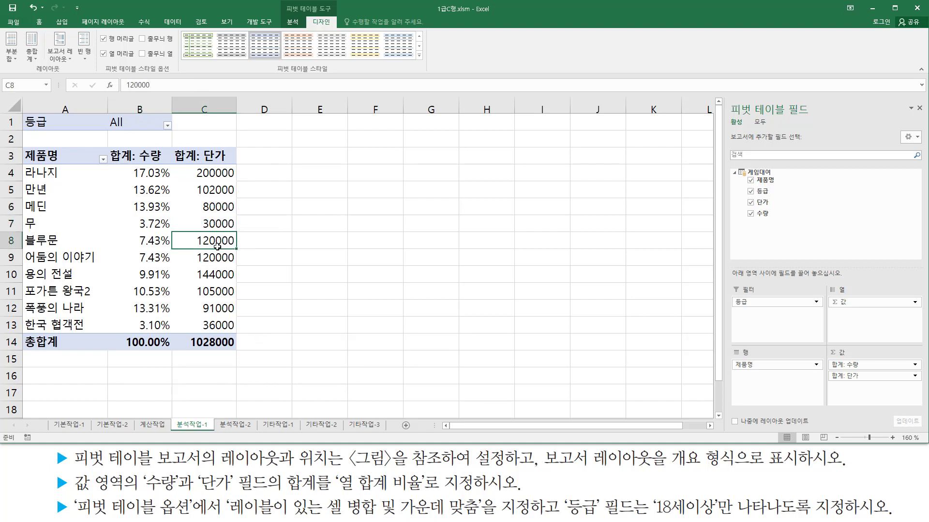
click(217, 219)
right_click(217, 225)
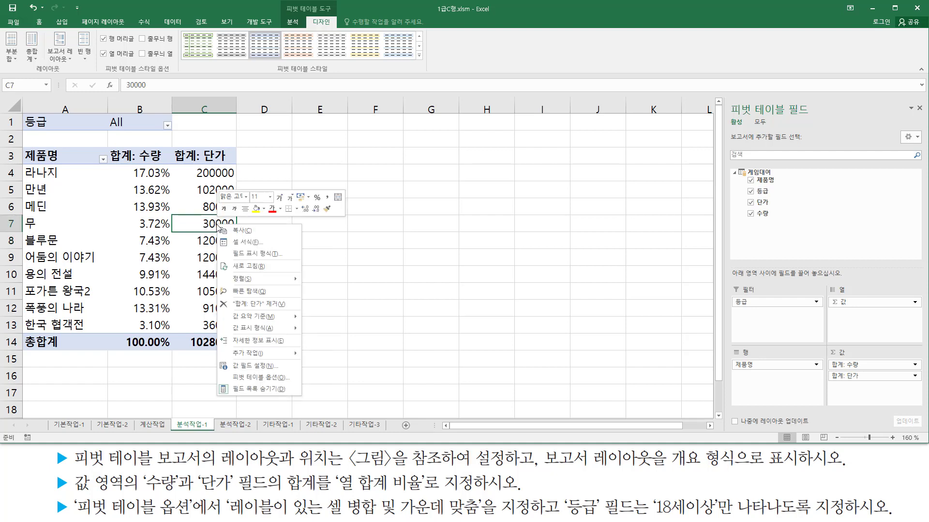
mouse_move(260, 329)
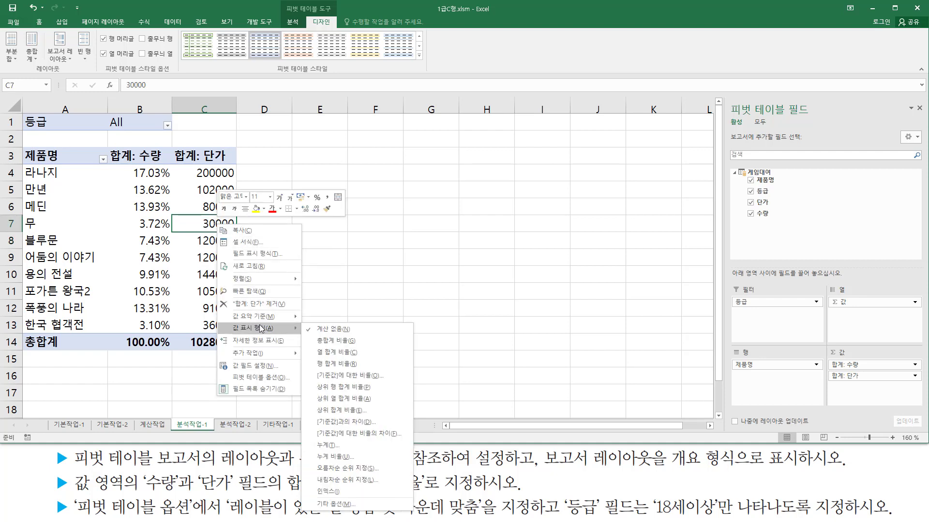
click(336, 353)
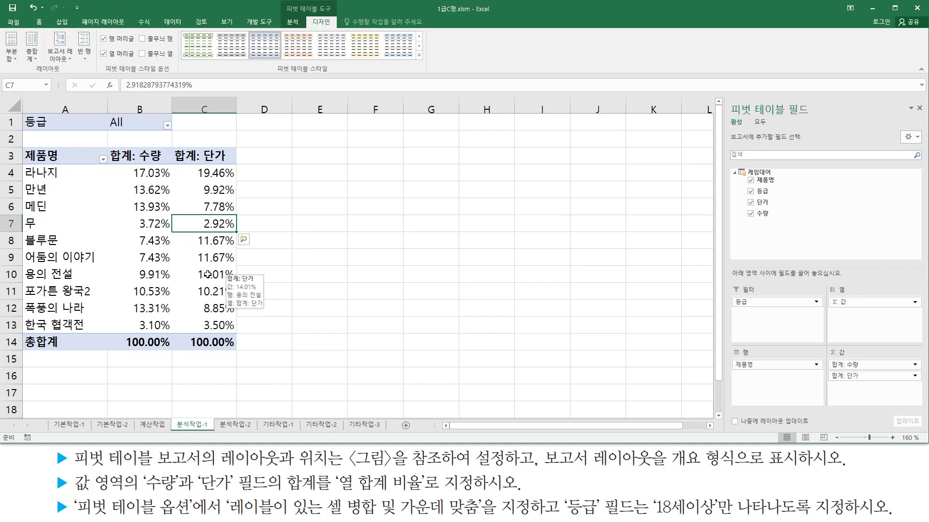
key(ctrl+2)
mouse_move(76, 519)
mouse_down()
mouse_move(196, 518)
mouse_move(194, 495)
mouse_move(370, 517)
mouse_move(479, 516)
mouse_move(486, 493)
mouse_up()
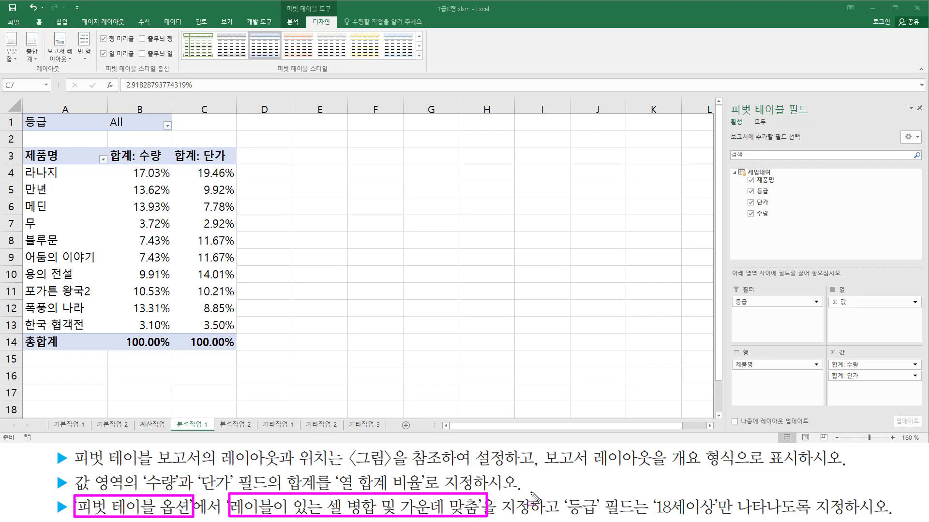
drag(531, 514, 532, 516)
key(e)
key(Escape)
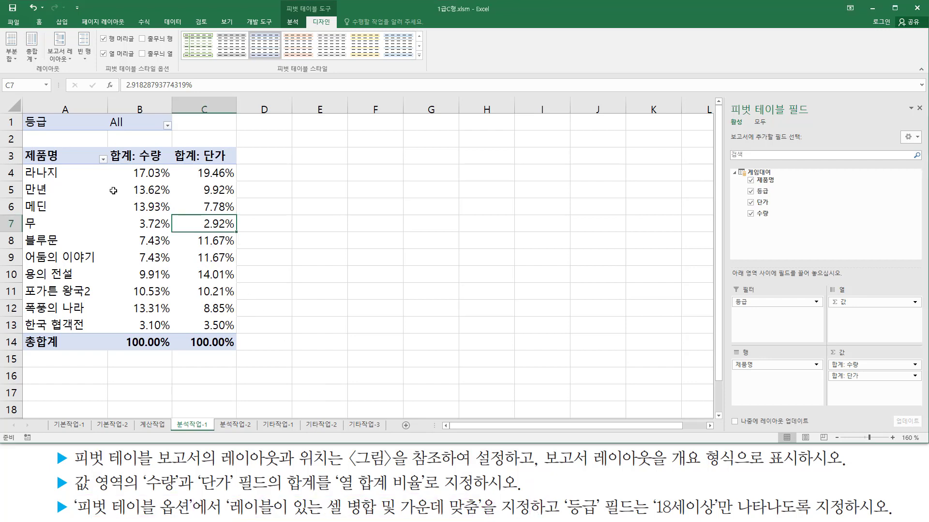
- Turn on merging and centring of cells with labels (레이블이 있는 셀 병합 및 가운데 맞춤) in the PivotTable options
click(113, 191)
click(160, 224)
right_click(149, 206)
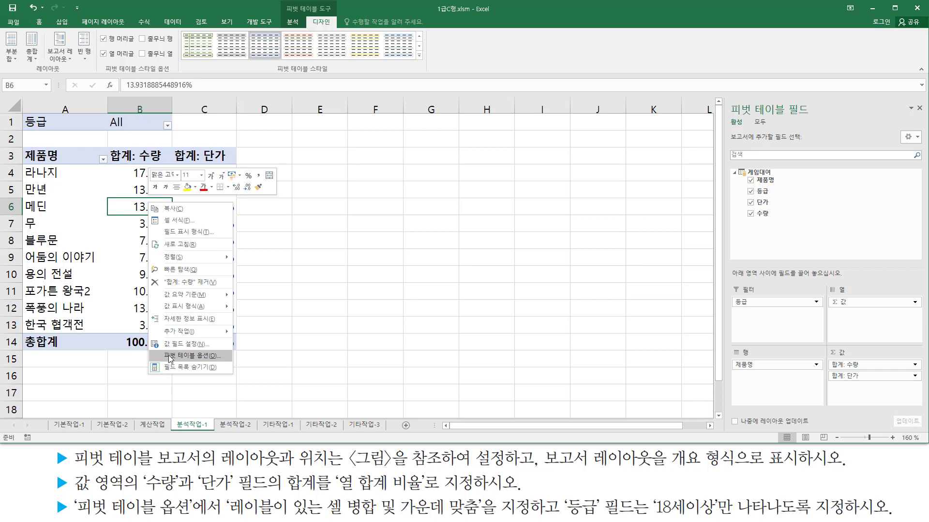
click(202, 357)
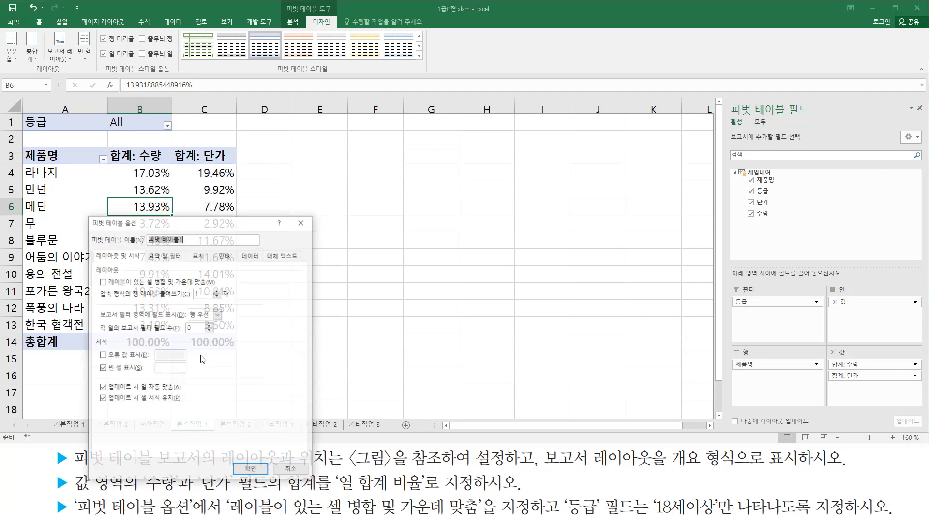
drag(191, 222, 430, 139)
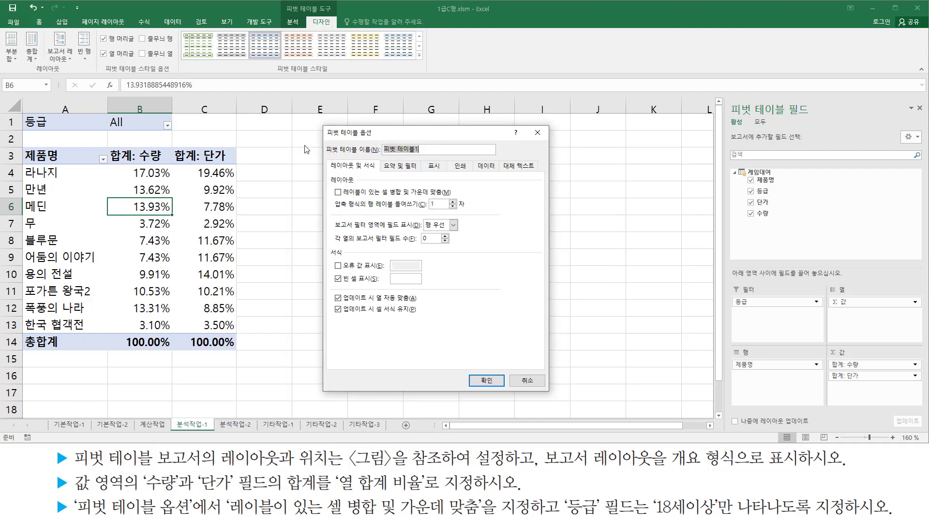
drag(508, 388, 551, 399)
mouse_move(325, 168)
mouse_down()
mouse_move(351, 218)
mouse_move(468, 213)
mouse_up()
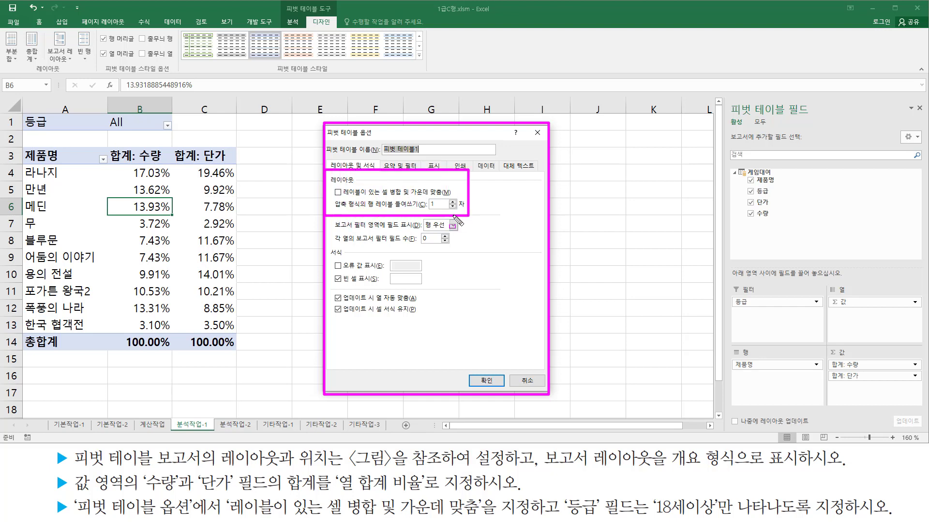
drag(343, 197, 447, 197)
drag(330, 183, 346, 201)
key(Escape)
click(345, 194)
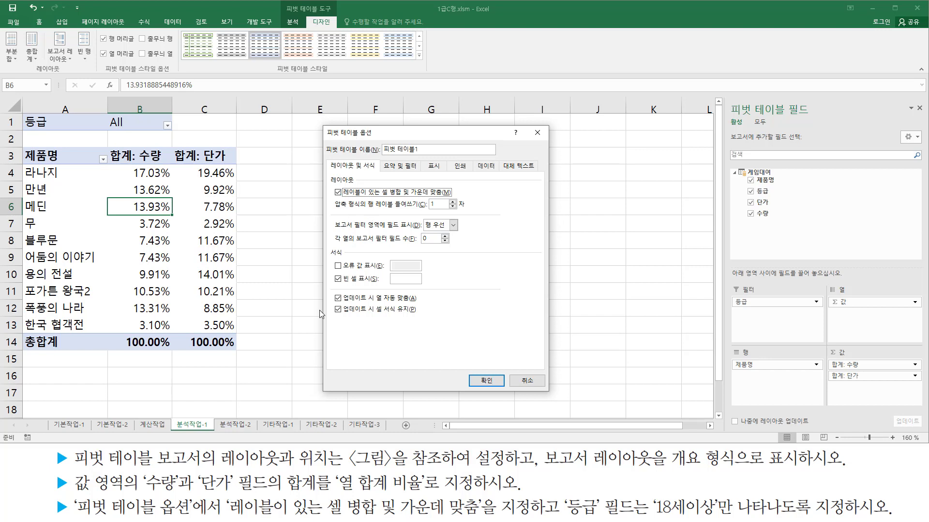
mouse_move(331, 257)
mouse_down()
mouse_move(424, 269)
mouse_move(427, 287)
mouse_up()
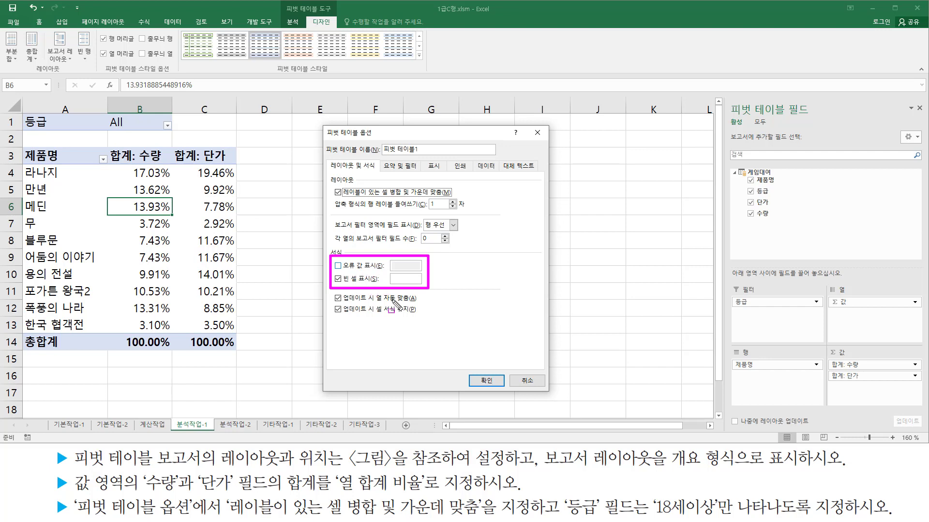
mouse_move(319, 123)
mouse_down()
mouse_move(362, 149)
mouse_move(381, 141)
mouse_up()
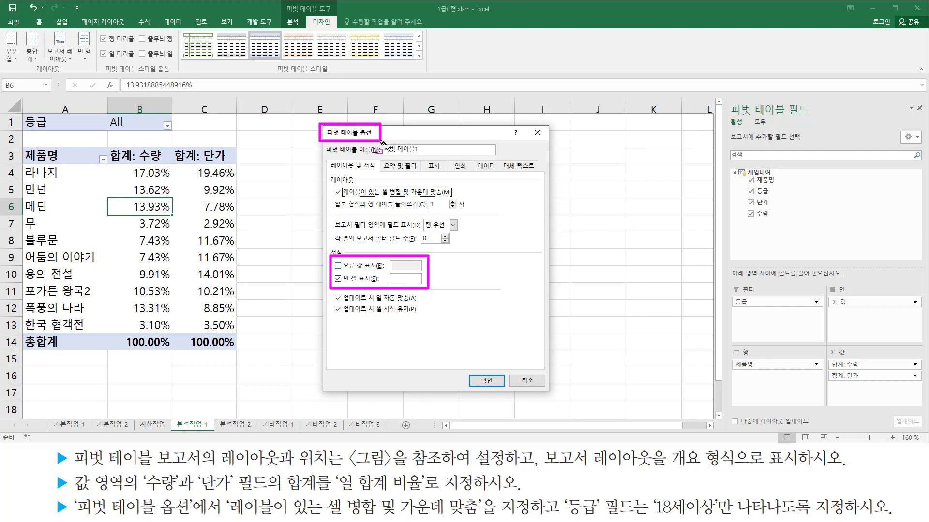
drag(470, 370, 497, 386)
key(Escape)
click(486, 381)
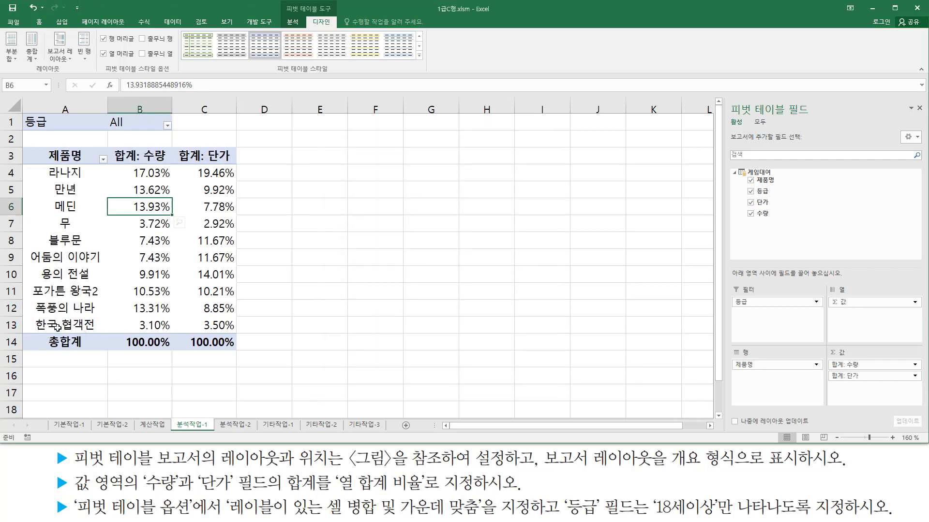
- Filter the PivotTable's 등급 report filter to show only 18세이상
mouse_move(561, 490)
mouse_down()
mouse_move(559, 520)
mouse_move(639, 516)
mouse_up()
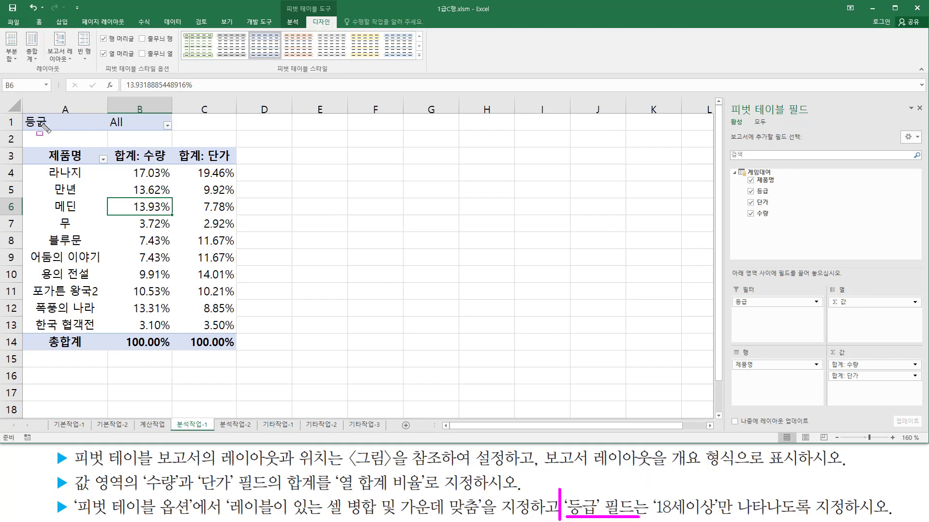
mouse_move(21, 112)
mouse_down()
mouse_move(182, 142)
mouse_move(180, 133)
mouse_up()
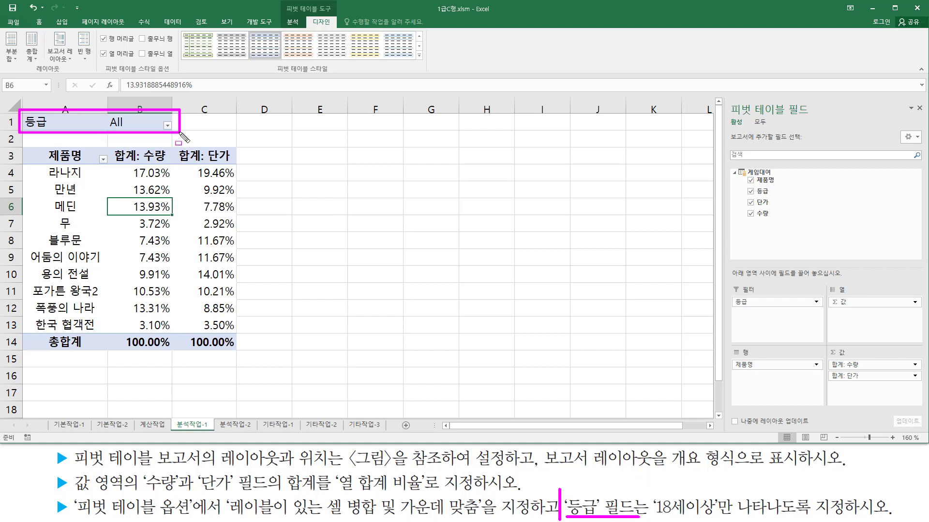
drag(109, 128, 124, 128)
mouse_move(650, 493)
mouse_down()
mouse_move(662, 509)
mouse_move(728, 518)
mouse_move(871, 519)
mouse_up()
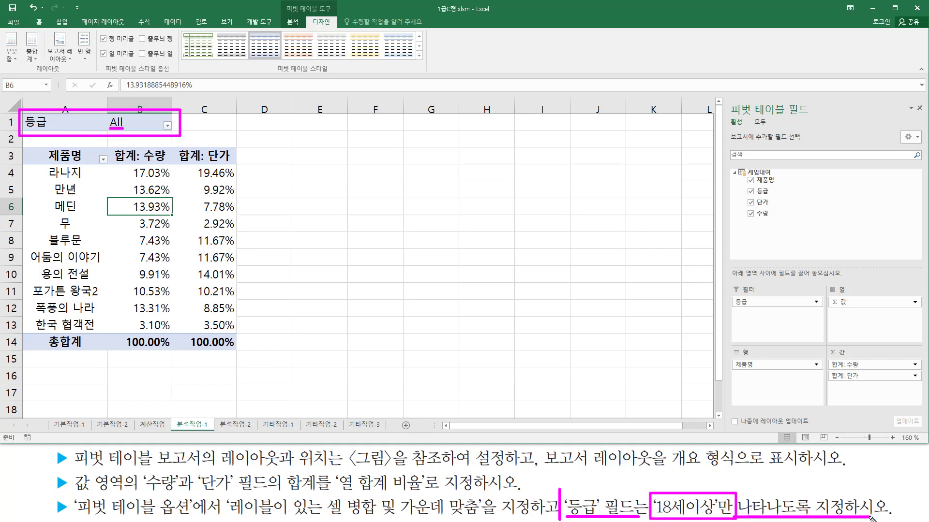
key(Escape)
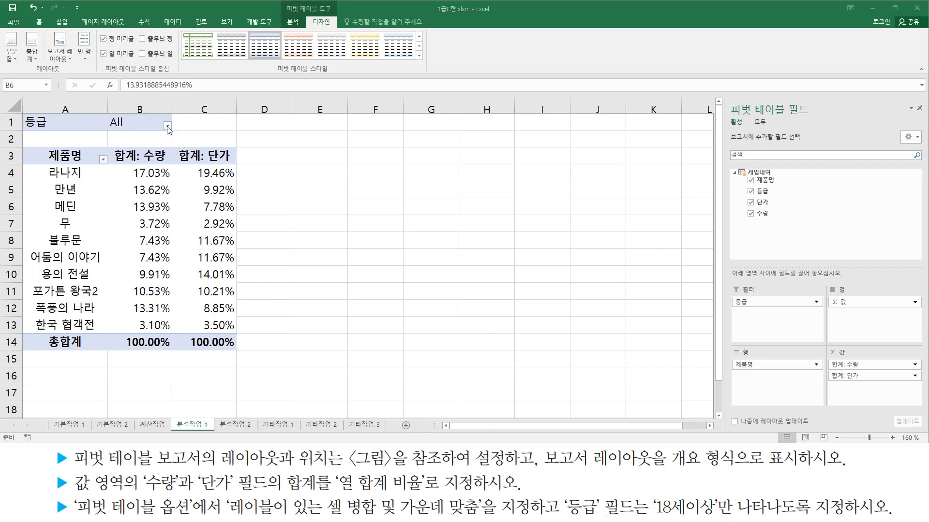
click(166, 126)
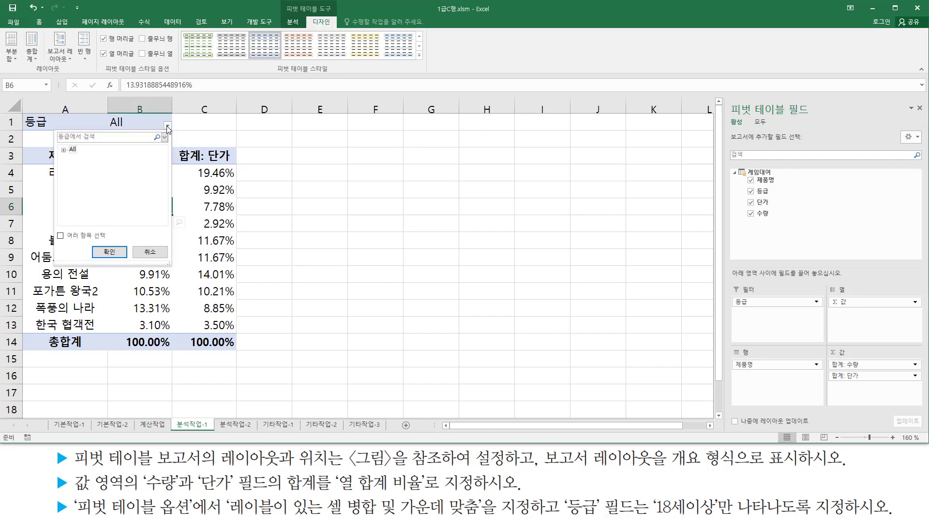
drag(59, 145, 69, 156)
key(Escape)
click(165, 127)
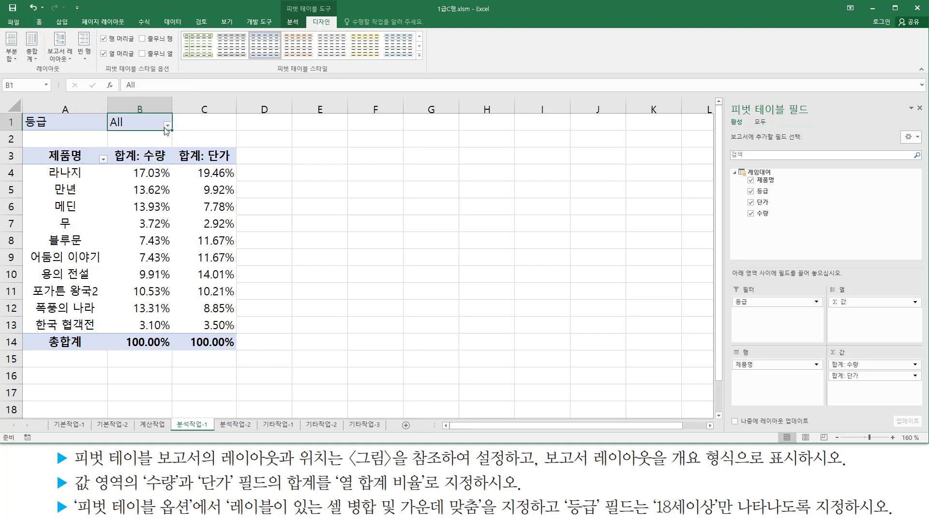
click(167, 127)
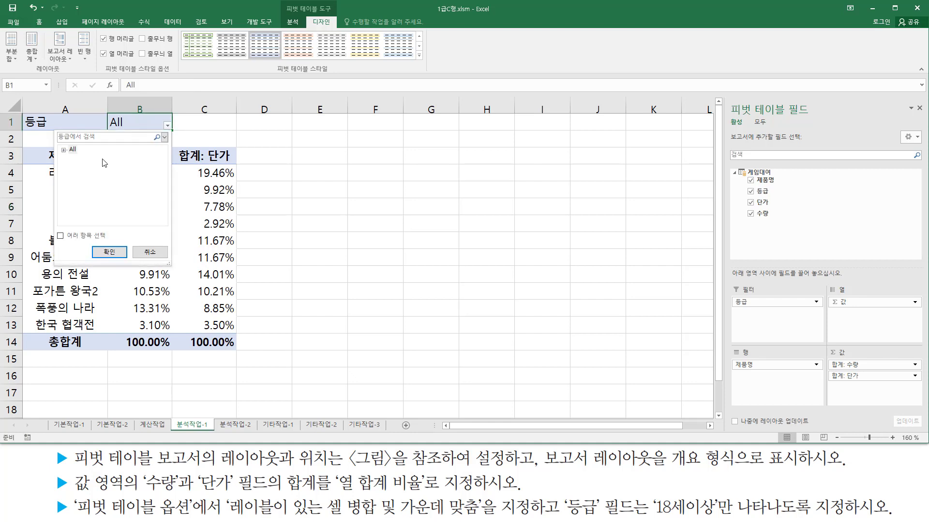
click(64, 150)
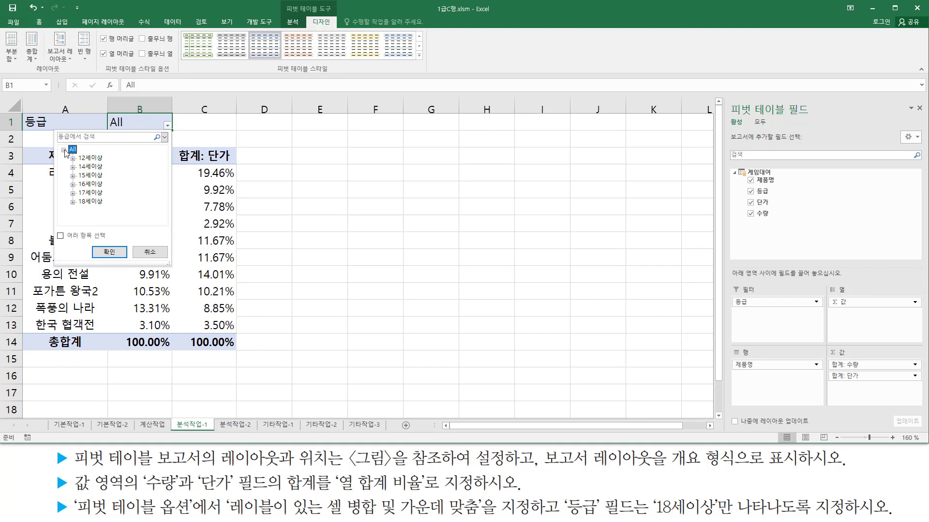
click(91, 202)
click(111, 252)
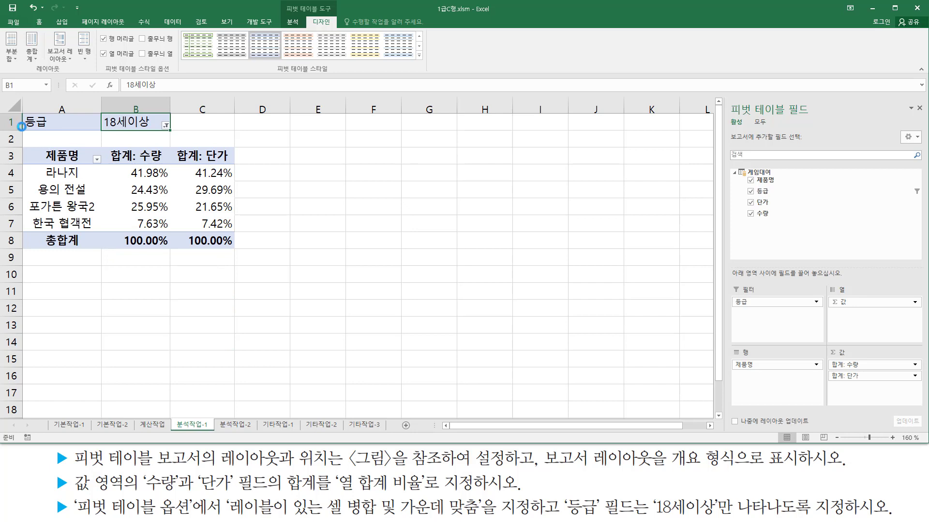
- Review the finished PivotTable's 등급 filter, 제품명 rows, and 수량 and 단가 percentage columns
drag(22, 108, 246, 261)
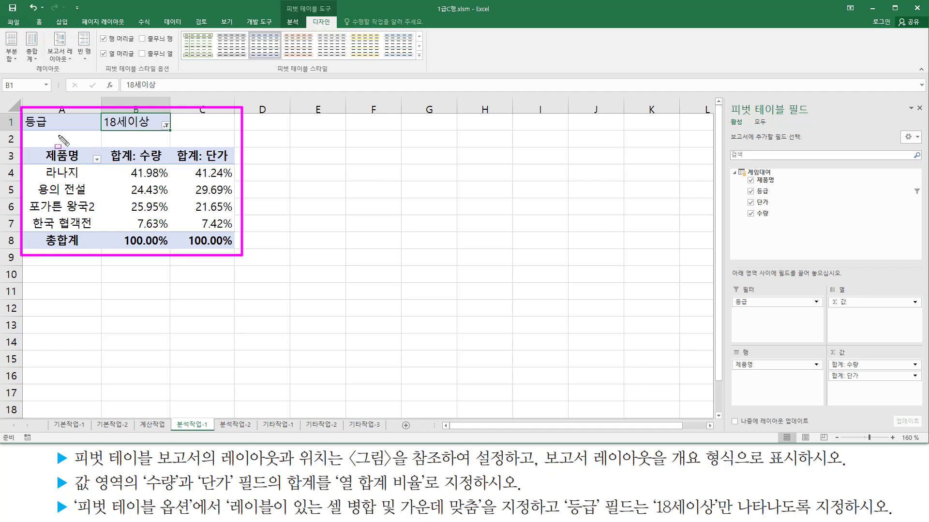
key(Escape)
mouse_move(22, 110)
mouse_down()
mouse_move(150, 141)
mouse_move(180, 140)
mouse_move(178, 132)
mouse_up()
mouse_move(32, 144)
mouse_down()
mouse_move(94, 232)
mouse_move(96, 251)
mouse_up()
drag(111, 147, 234, 249)
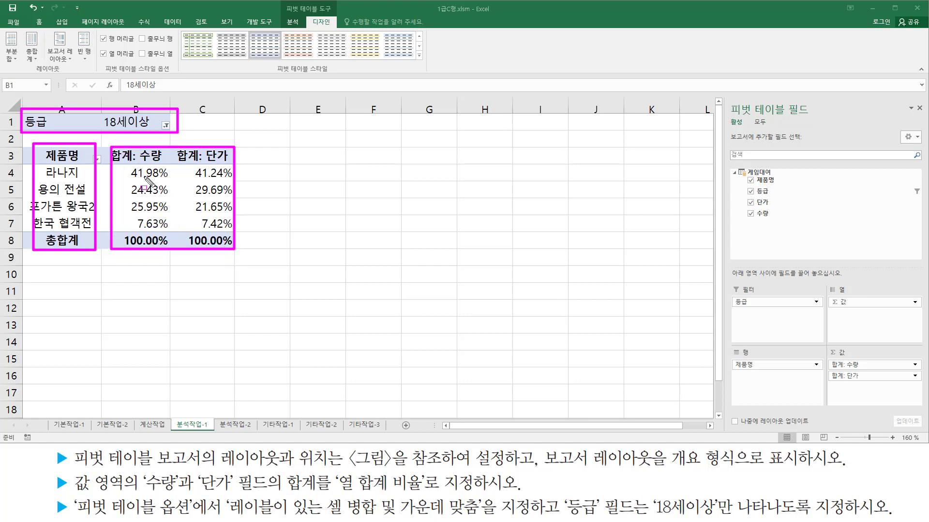
drag(112, 164, 228, 164)
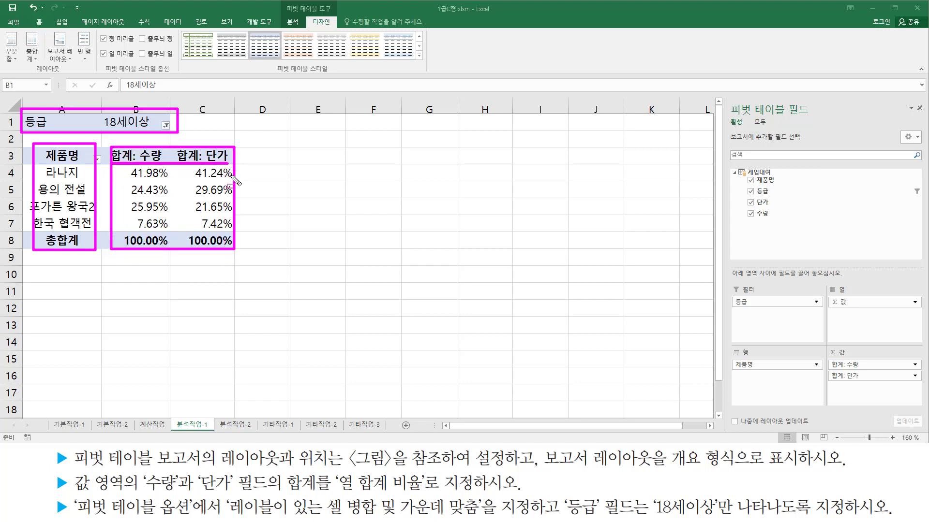
key(Escape)
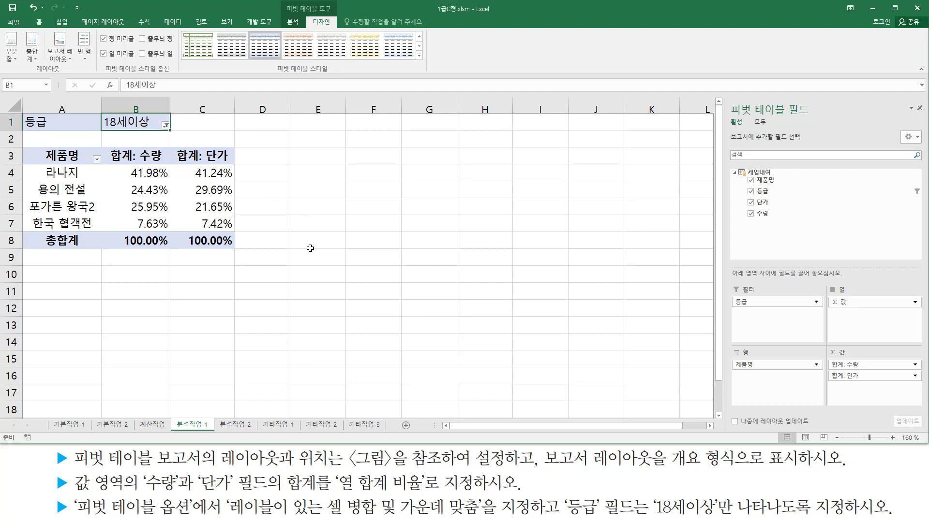
click(310, 248)
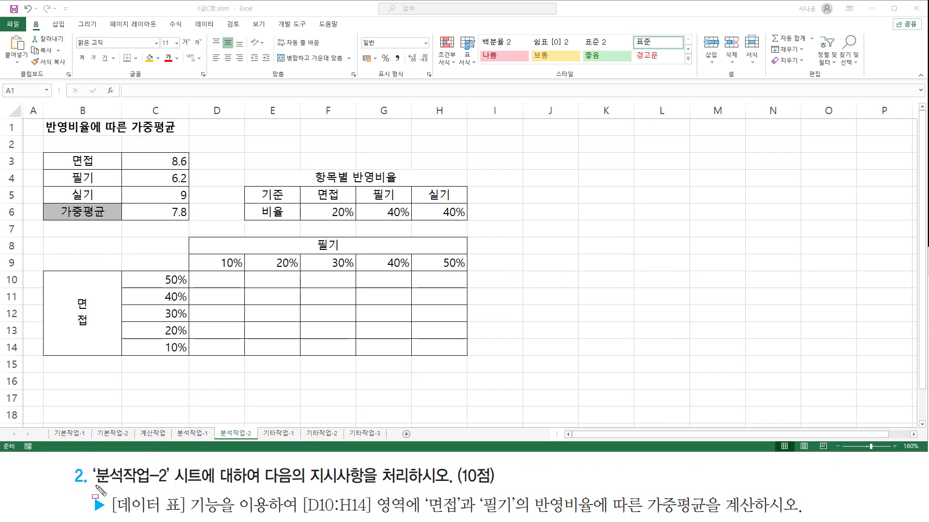
- Read the 분석작업-2 task about filling D10:H14 with weighted averages by 면접 and 필기 ratios using a data table
drag(95, 483, 167, 484)
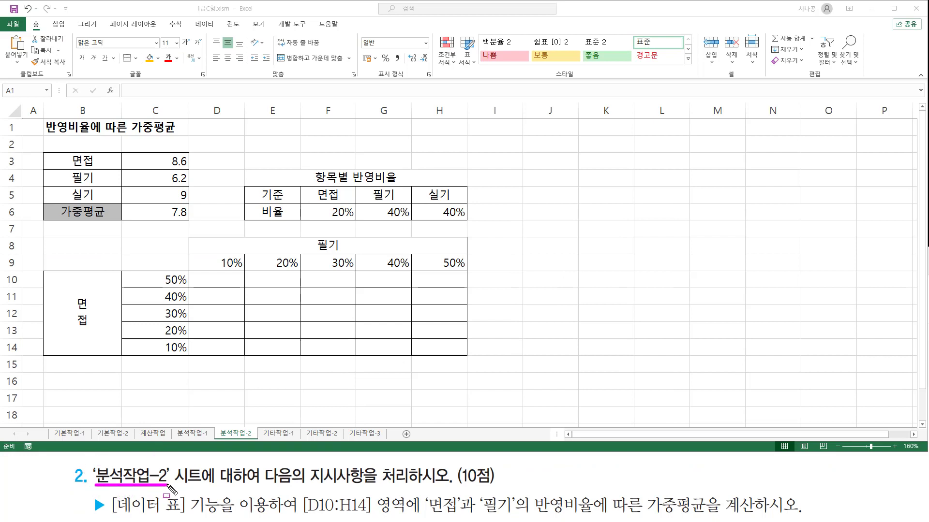
drag(309, 483, 411, 484)
drag(215, 433, 214, 441)
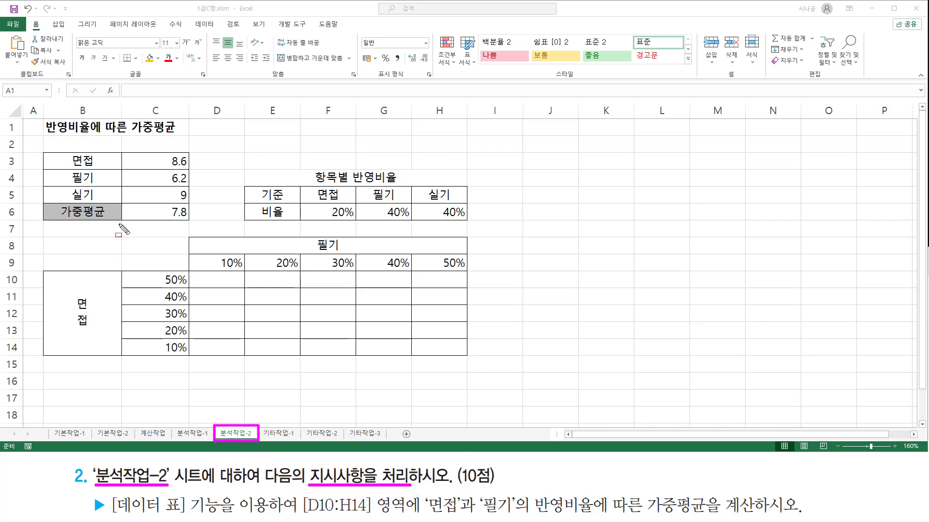
mouse_move(39, 120)
mouse_down()
mouse_move(121, 322)
mouse_move(464, 359)
mouse_move(479, 369)
mouse_up()
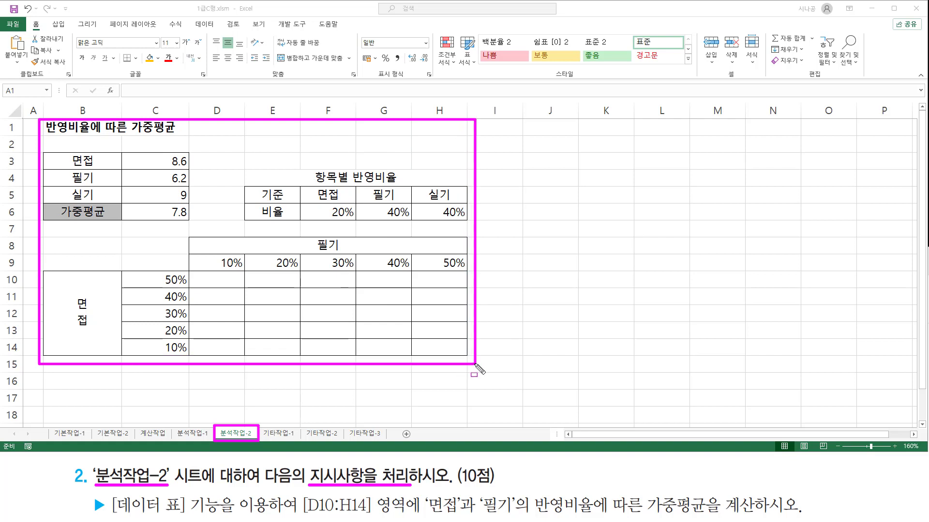
key(Escape)
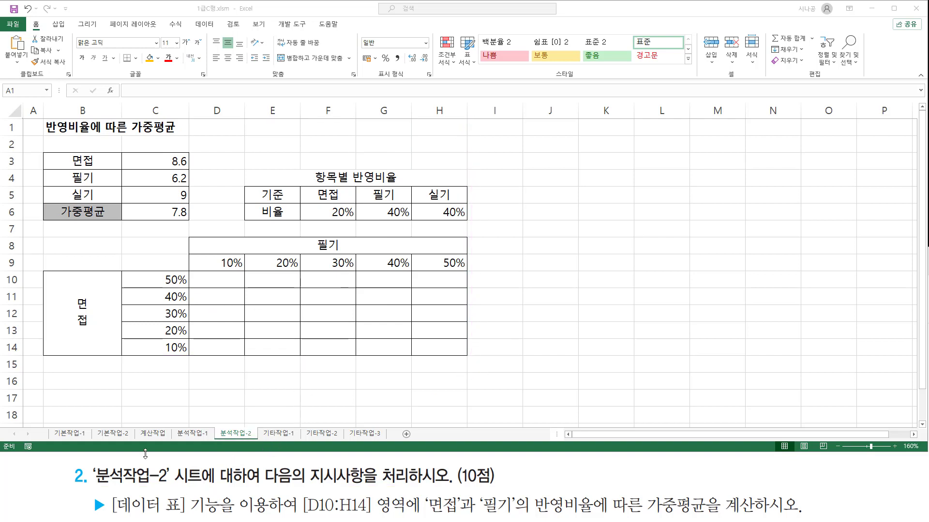
drag(110, 494, 188, 518)
drag(301, 514, 408, 515)
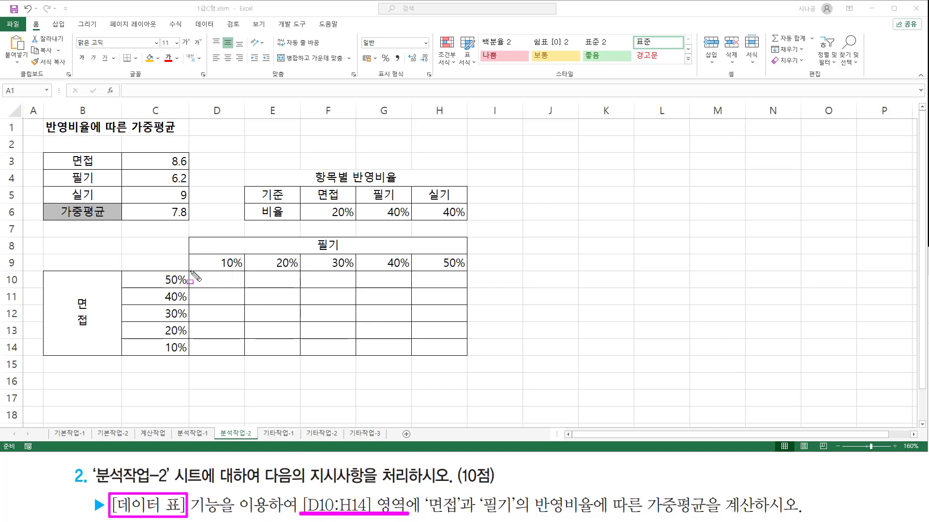
mouse_move(187, 274)
mouse_down()
mouse_move(243, 287)
mouse_move(342, 343)
mouse_move(467, 353)
mouse_up()
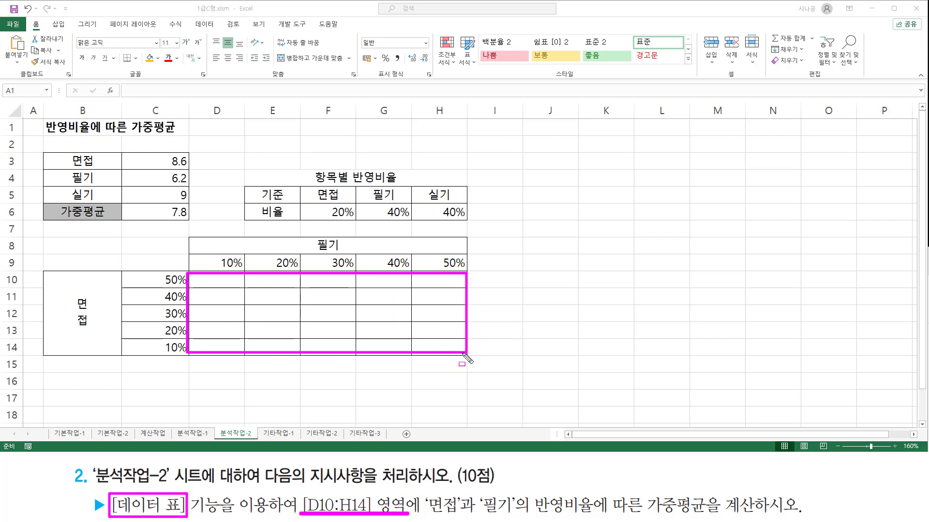
mouse_move(423, 493)
mouse_down()
mouse_move(445, 506)
mouse_move(545, 521)
mouse_move(756, 518)
mouse_up()
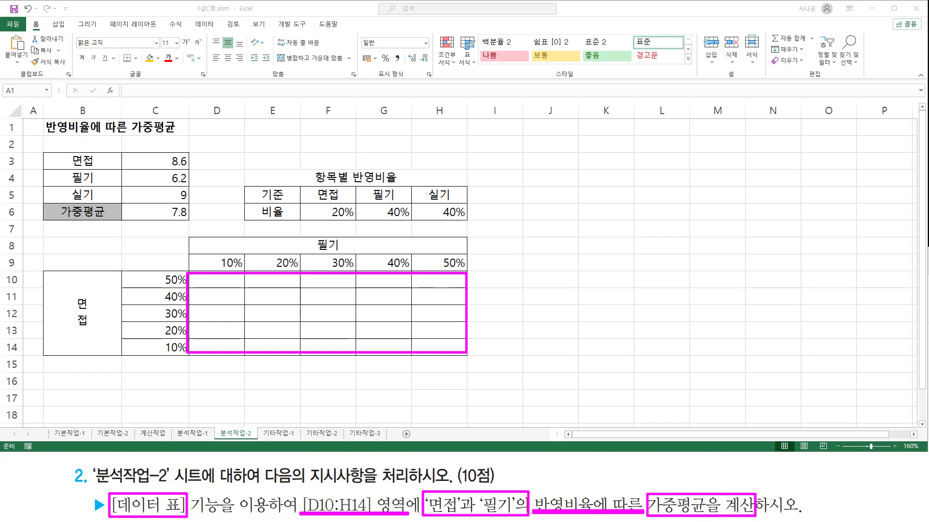
- Examine how the 필기 and 면접 ratio headings around D10:H14 relate to the weighted average in C6, the scores in C3:C5 and the ratios in F6:H6
drag(231, 276, 198, 305)
drag(270, 282, 204, 322)
drag(339, 281, 270, 332)
drag(417, 276, 343, 325)
drag(447, 299, 392, 342)
drag(457, 326, 424, 352)
mouse_move(437, 488)
mouse_down()
mouse_move(514, 482)
mouse_move(574, 497)
mouse_move(595, 468)
mouse_up()
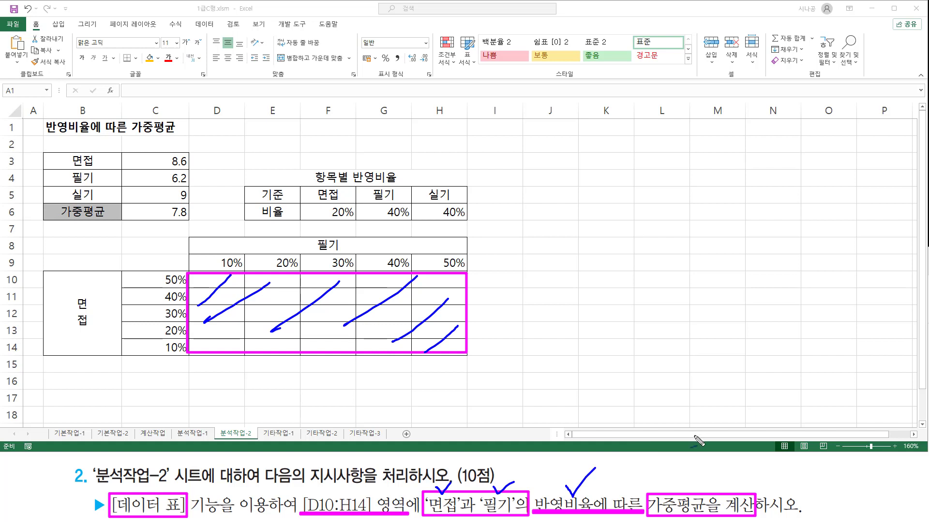
mouse_move(190, 239)
mouse_down()
mouse_move(339, 253)
mouse_move(348, 274)
mouse_move(254, 273)
mouse_move(467, 272)
mouse_up()
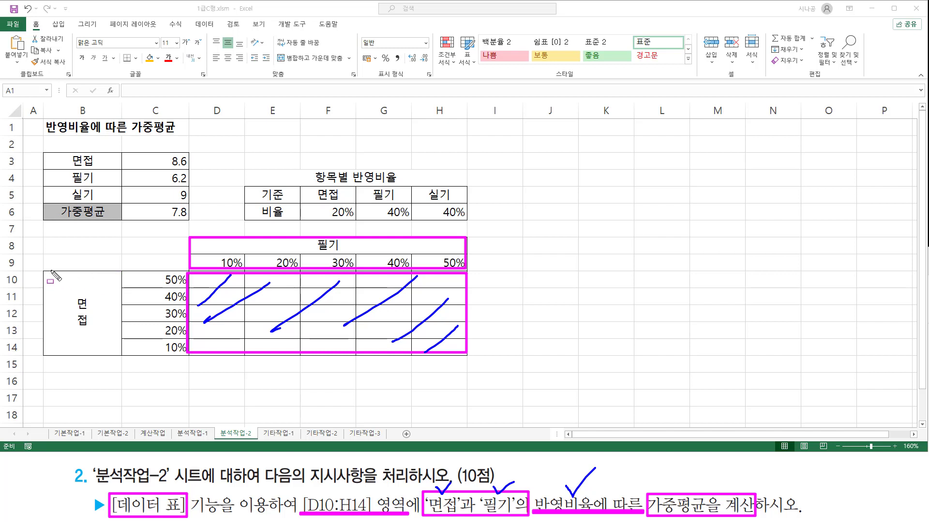
mouse_move(51, 271)
mouse_down()
mouse_move(57, 286)
mouse_move(193, 338)
mouse_move(189, 308)
mouse_move(188, 358)
mouse_up()
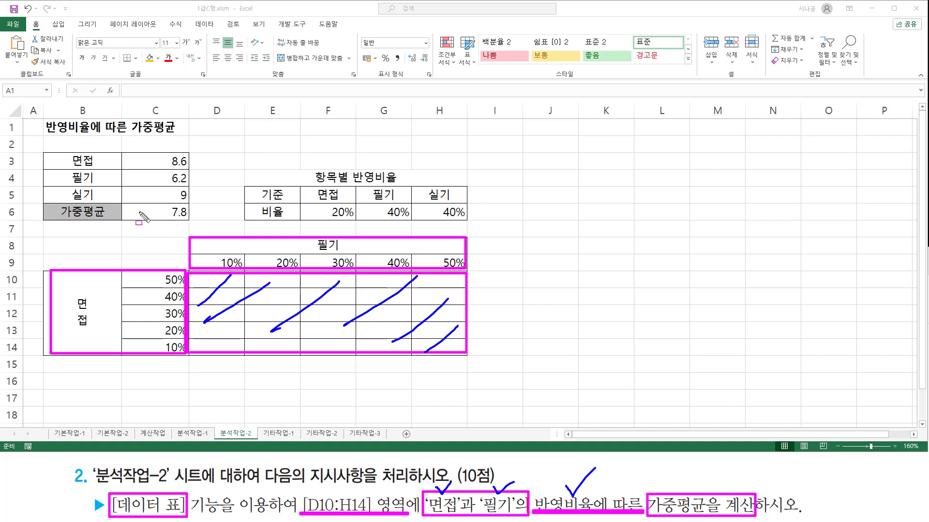
drag(125, 203, 190, 221)
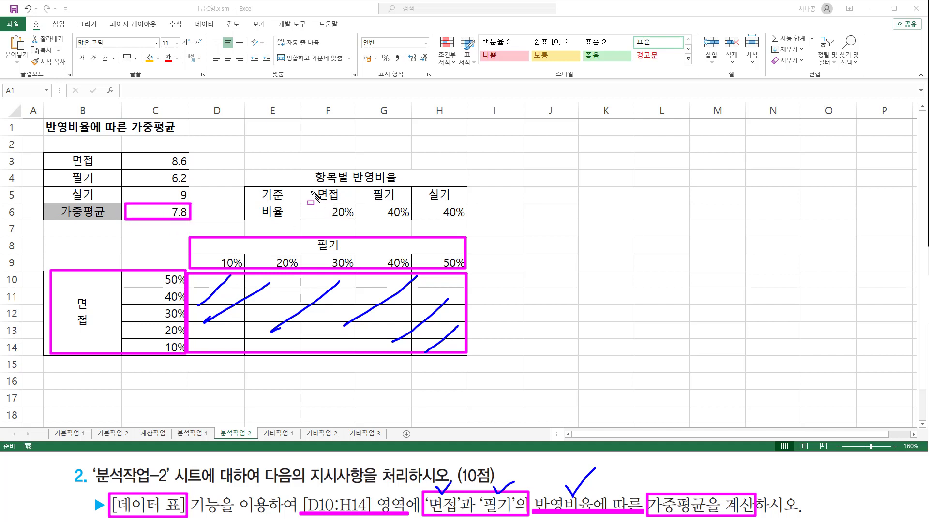
mouse_move(301, 187)
mouse_down()
mouse_move(333, 219)
mouse_move(466, 220)
mouse_up()
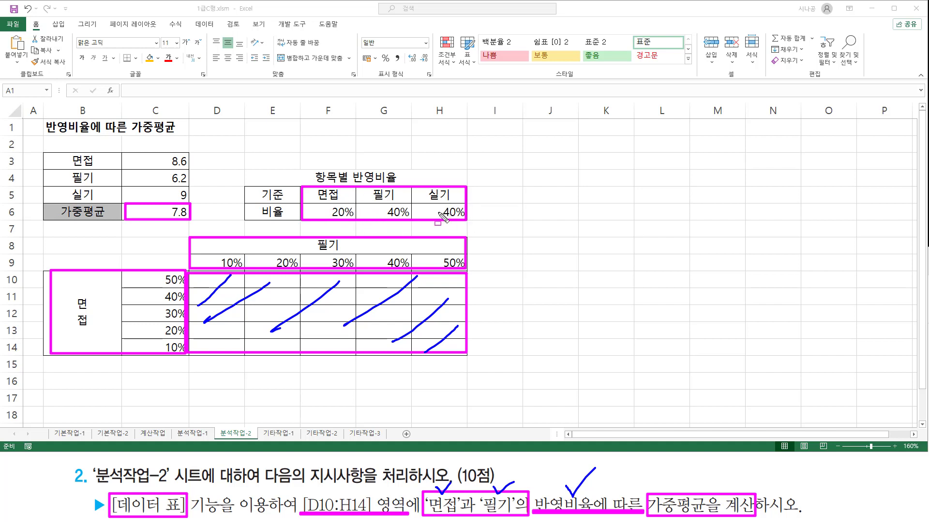
drag(165, 152, 191, 201)
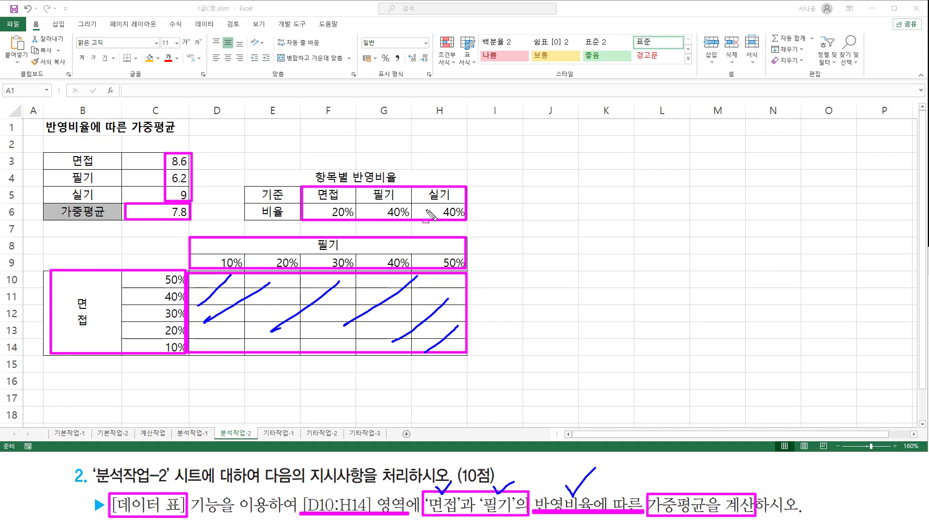
- Examine how the weighted average in C6 depends on ratios F6 and G6, and the C9:H14 range the data table covers
drag(167, 204, 192, 224)
drag(375, 207, 397, 196)
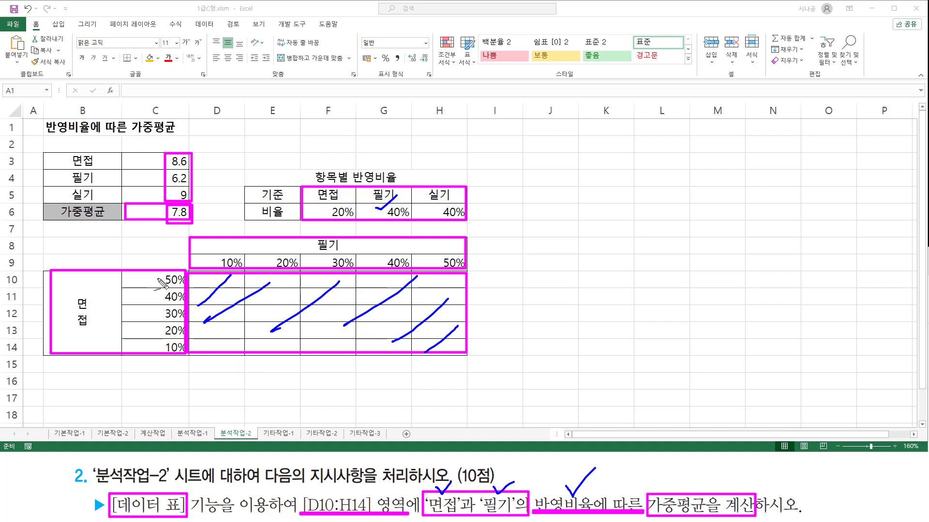
drag(321, 203, 340, 191)
mouse_move(160, 275)
mouse_down()
mouse_move(148, 326)
mouse_move(154, 355)
mouse_up()
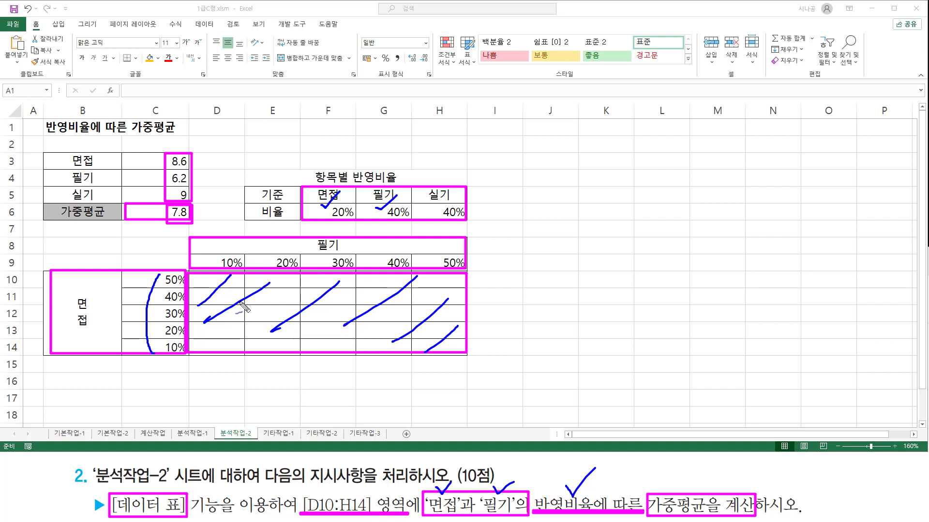
key(Escape)
drag(120, 253, 467, 359)
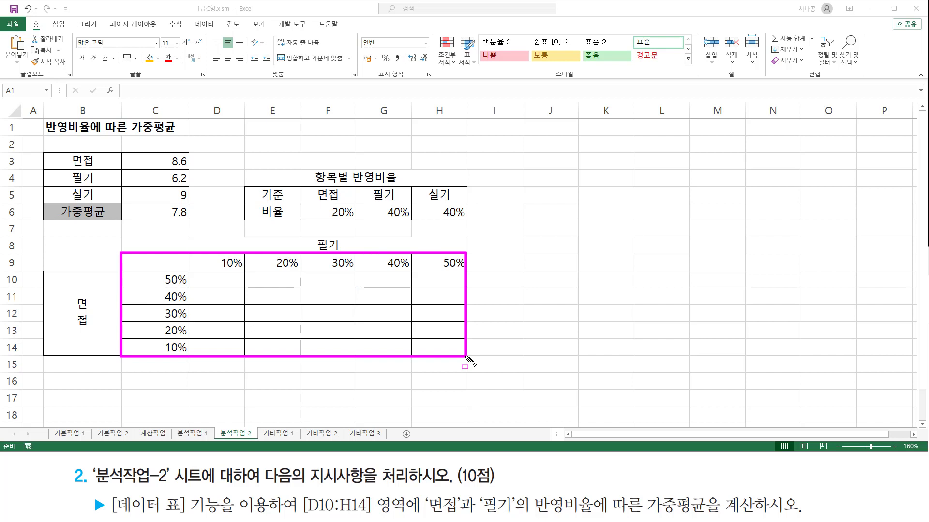
mouse_move(134, 204)
mouse_down()
mouse_move(144, 218)
mouse_move(190, 220)
mouse_up()
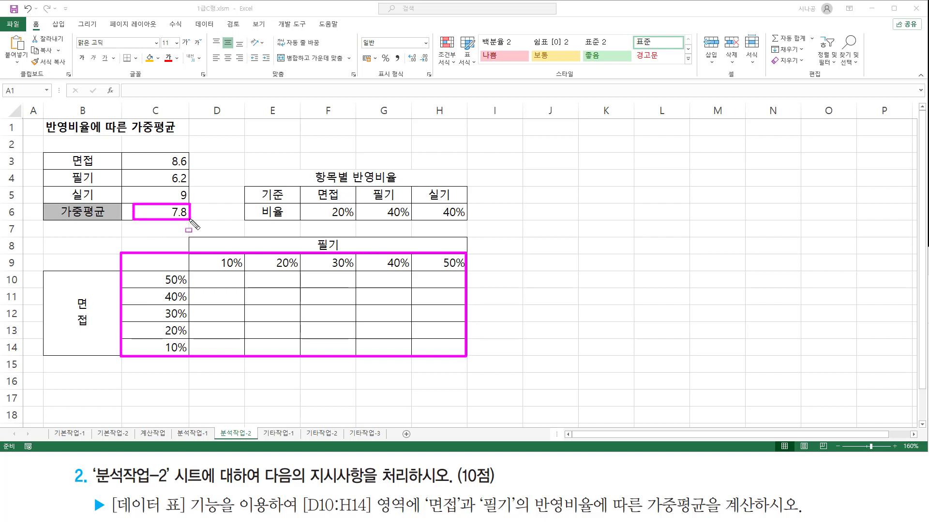
key(Escape)
- Copy the weighted-average formula =C3*F6+C4*G6+C5*H6 from C6 into C9, keeping its references unchanged
click(183, 215)
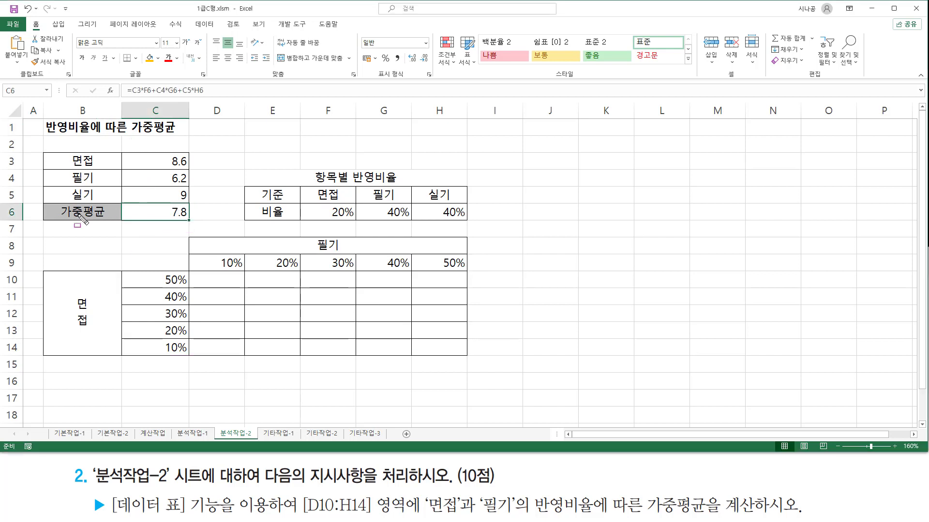
drag(122, 84, 212, 96)
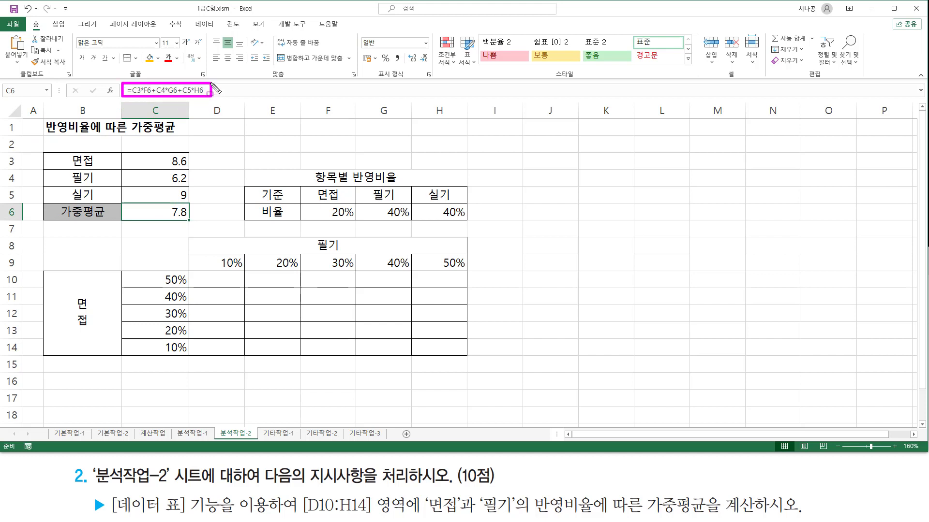
key(Escape)
click(225, 90)
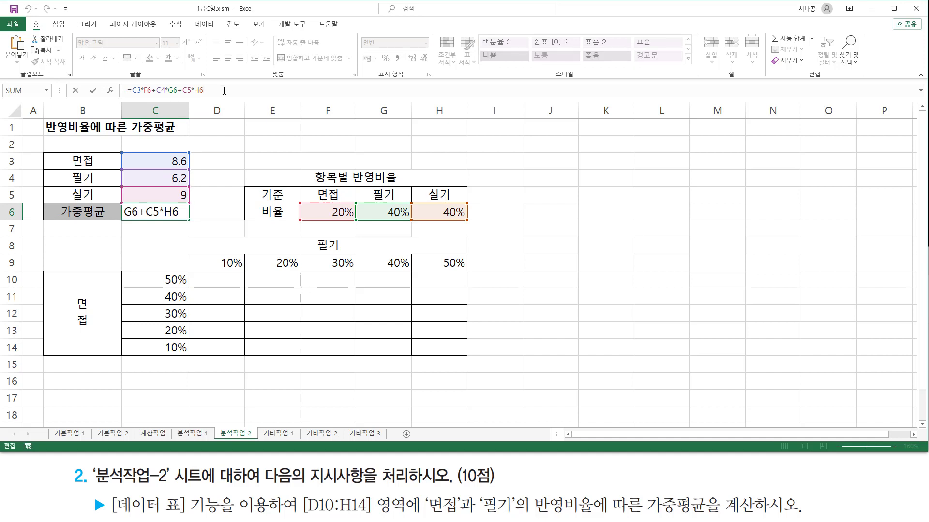
drag(155, 91, 13, 101)
key(ctrl+c)
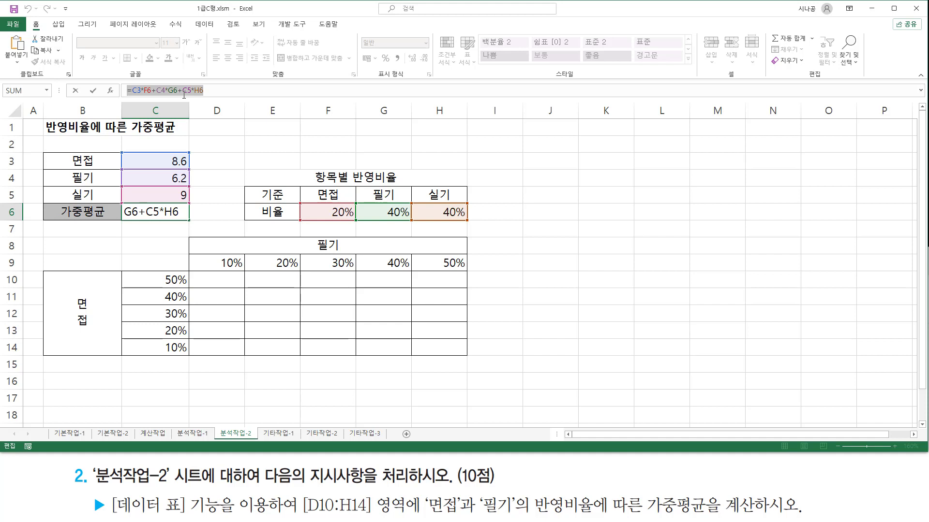
key(Escape)
click(144, 261)
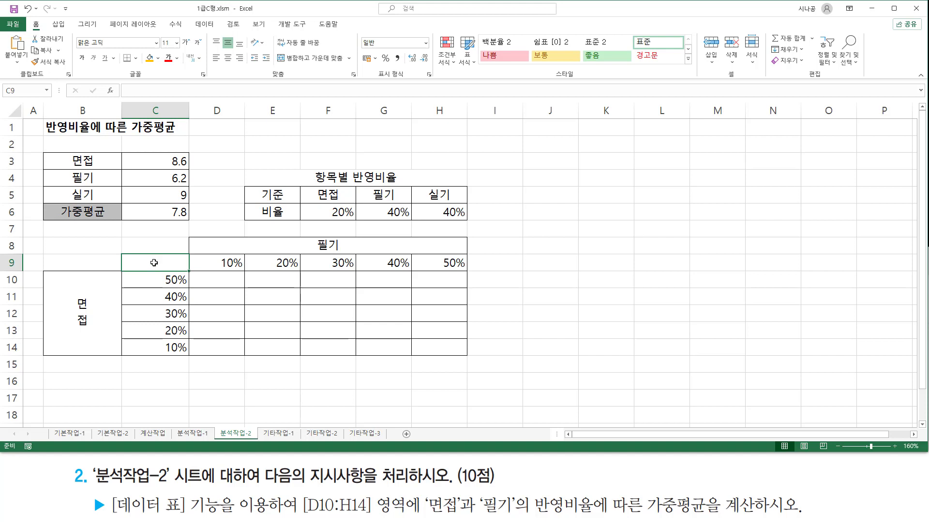
key(ctrl+v)
- Compare C9 with C6 and examine the 필기 ratios in D9:H9 and the 면접 ratios in C10:C14 around D10:H14
drag(150, 203, 190, 221)
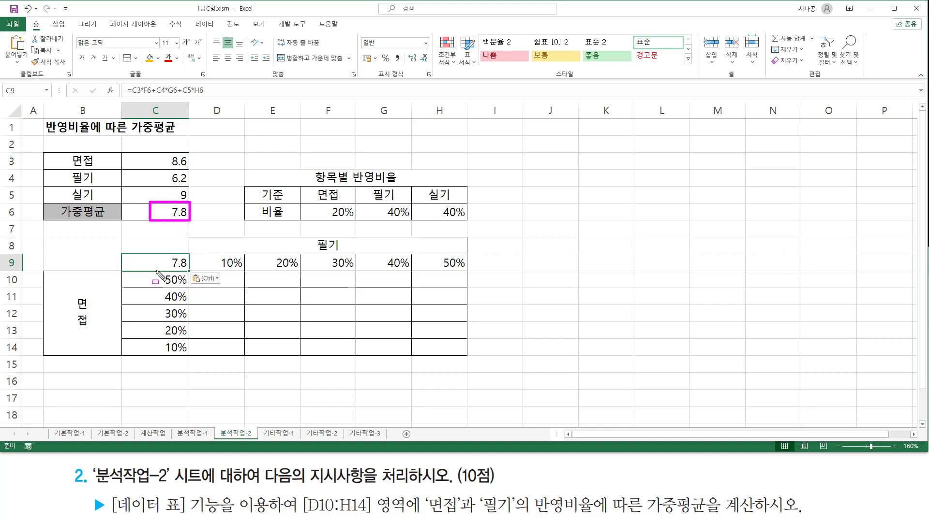
drag(153, 271, 191, 255)
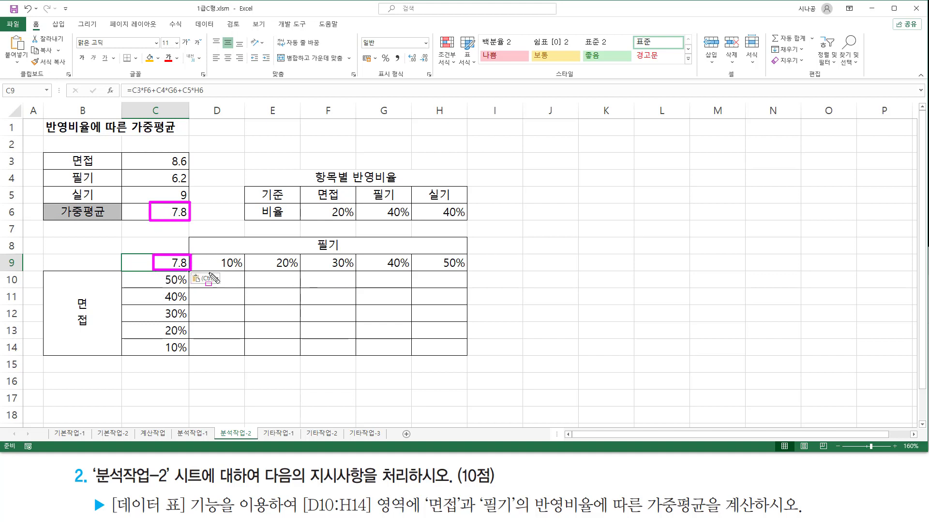
key(Escape)
drag(189, 273, 460, 353)
drag(193, 263, 464, 263)
mouse_move(313, 237)
mouse_down()
mouse_move(317, 252)
mouse_move(347, 254)
mouse_up()
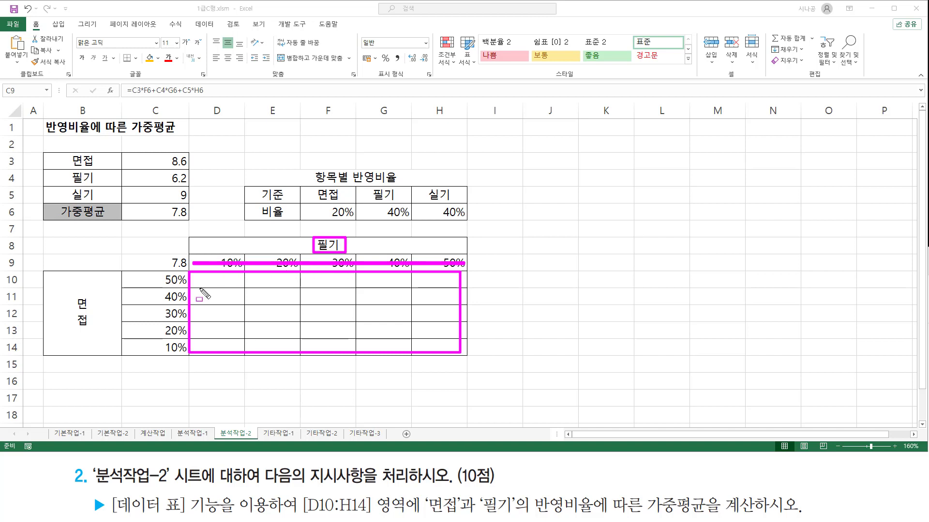
drag(157, 273, 157, 356)
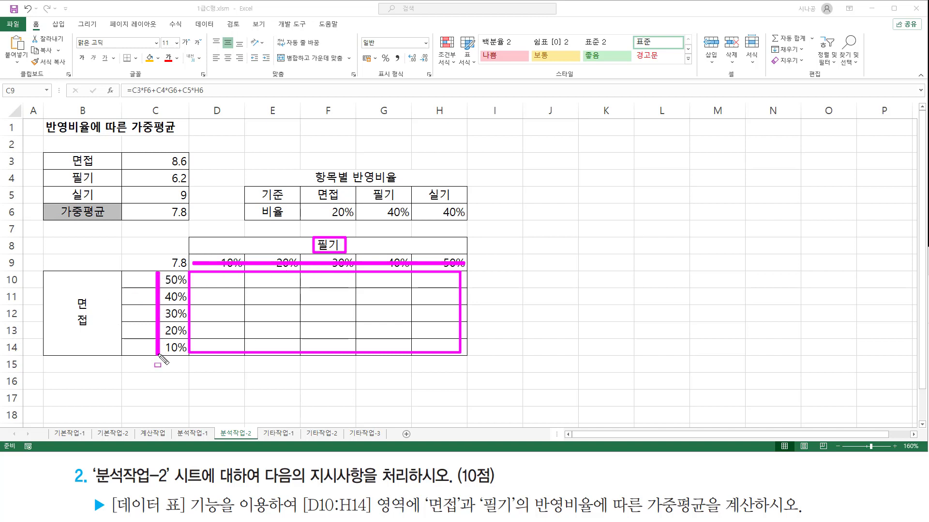
mouse_move(75, 295)
mouse_down()
mouse_move(90, 332)
mouse_move(91, 294)
mouse_up()
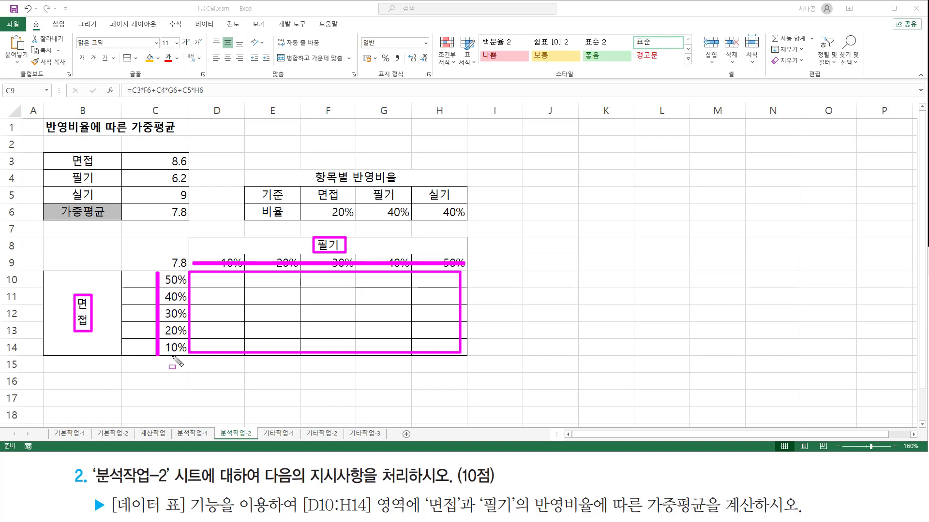
key(Escape)
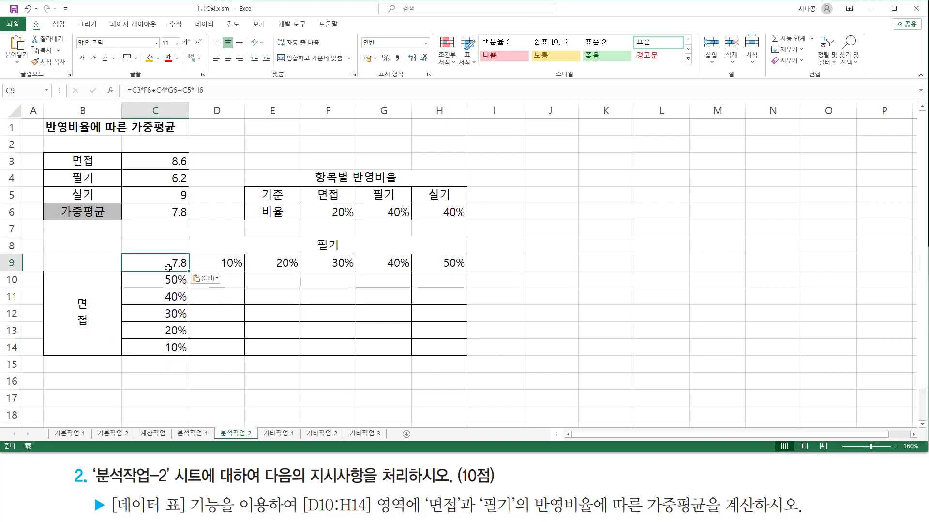
- Start a What-If Analysis data table for the range C9:H14
drag(155, 263, 433, 347)
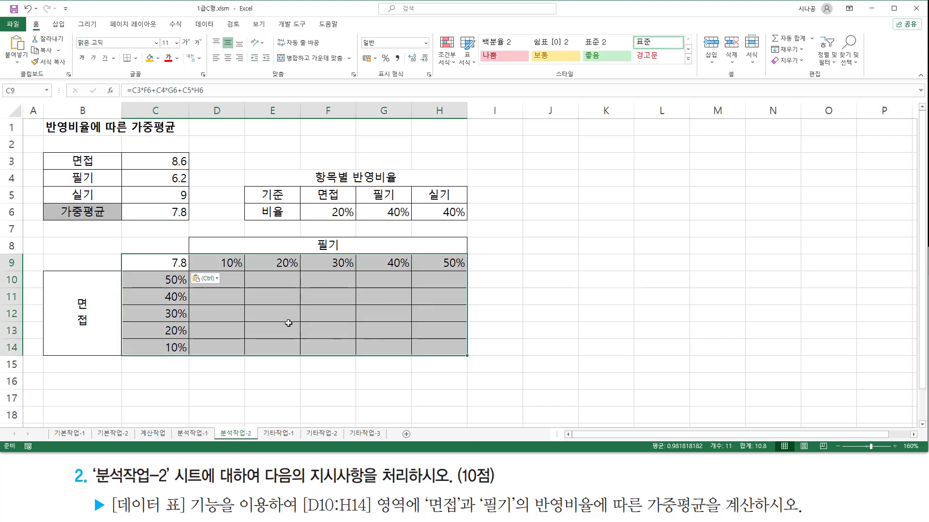
click(205, 25)
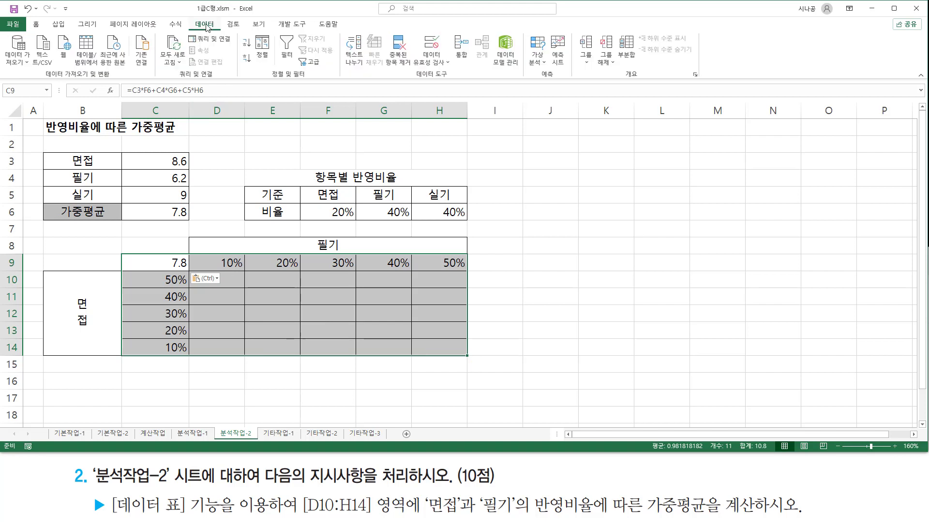
drag(535, 78, 554, 78)
drag(527, 34, 549, 71)
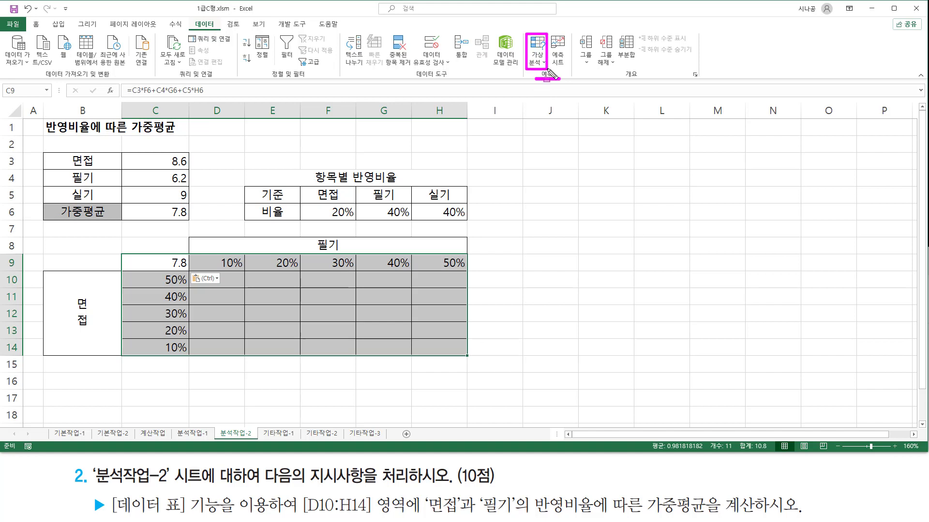
click(540, 60)
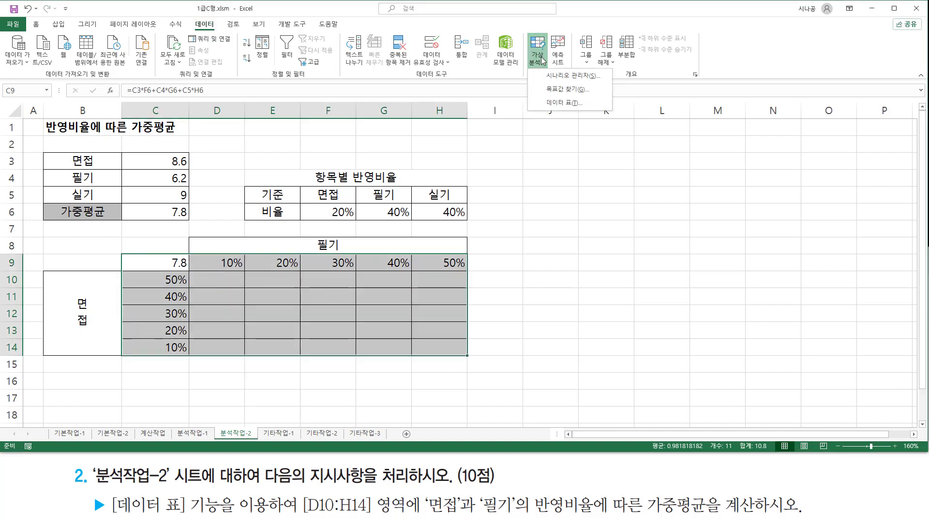
click(564, 103)
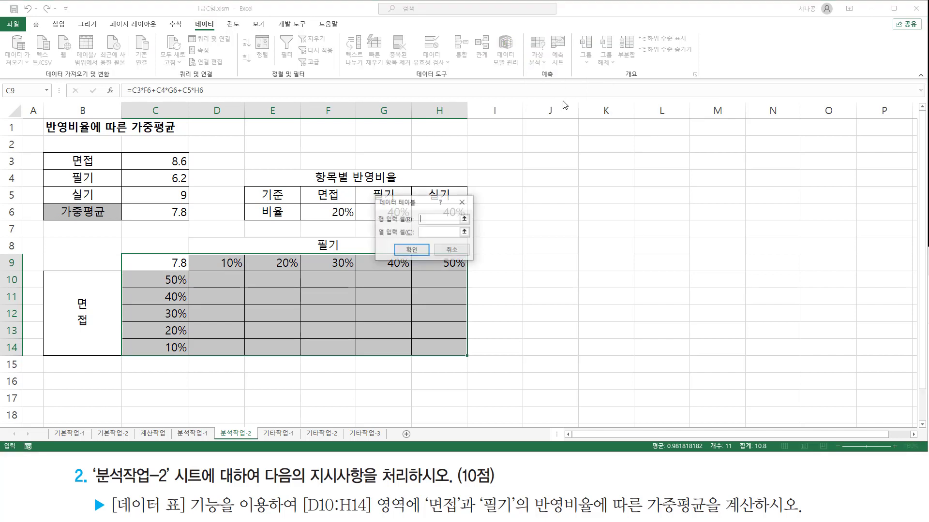
drag(399, 207, 513, 202)
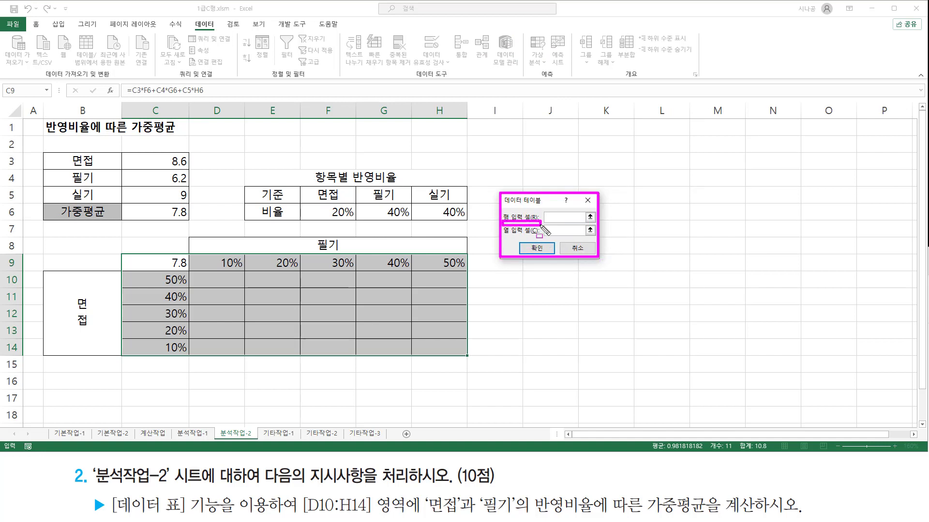
drag(503, 236, 539, 237)
key(Escape)
- Set the data table's row input cell to the 필기 ratio in $G$6, matching the ratios in D9:H9
click(560, 216)
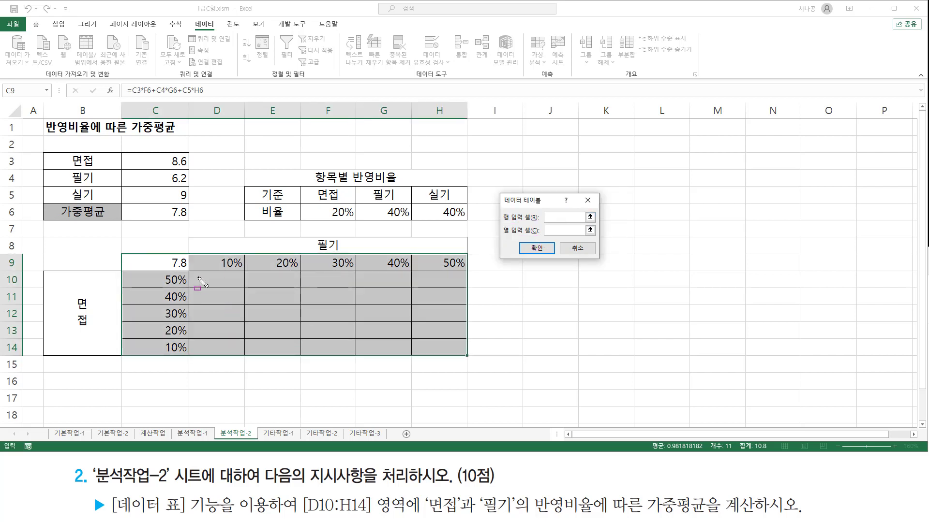
drag(195, 274, 466, 351)
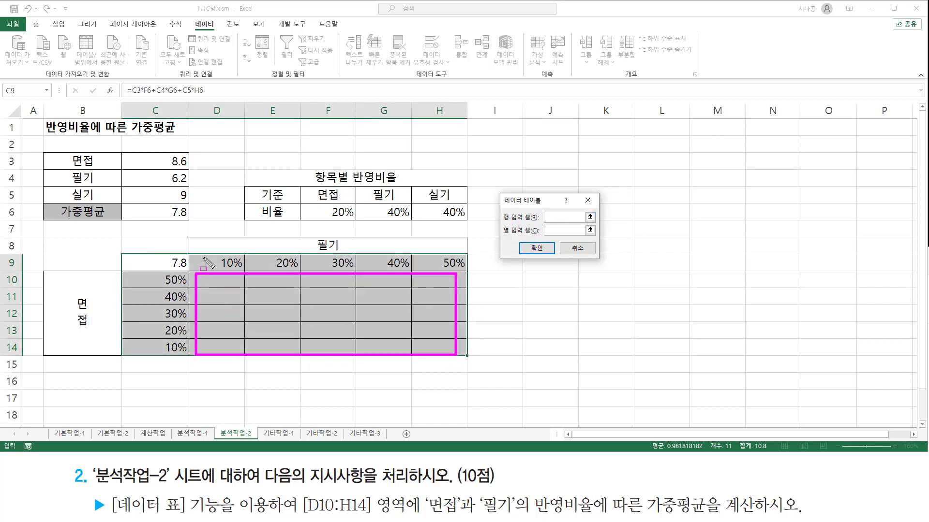
drag(202, 265, 465, 264)
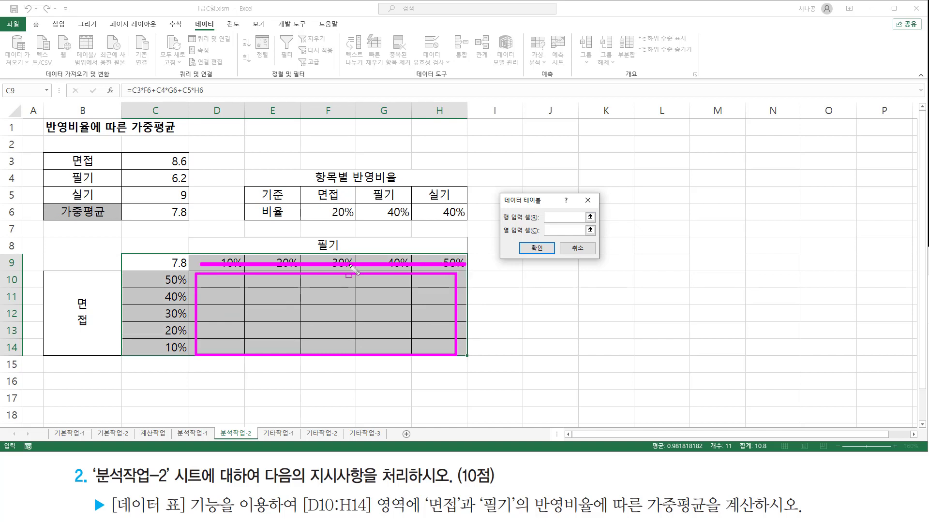
key(Escape)
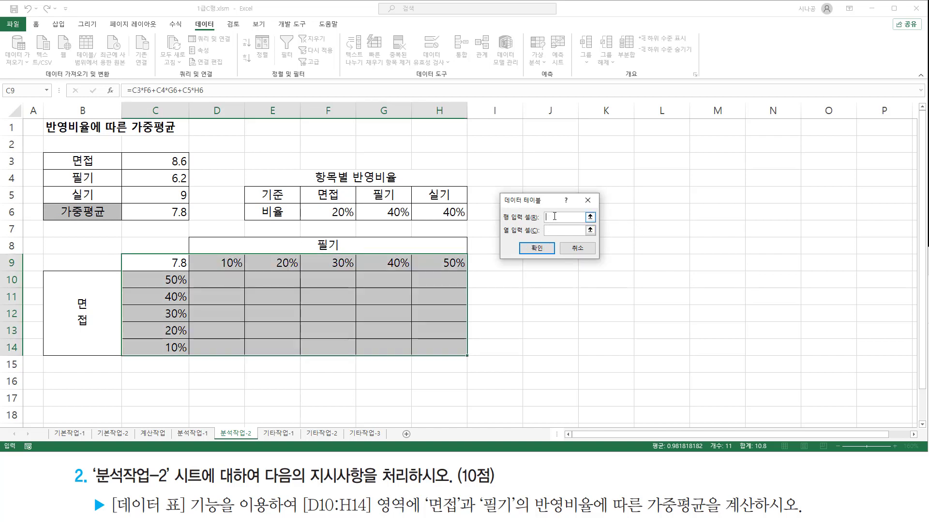
drag(148, 255, 190, 270)
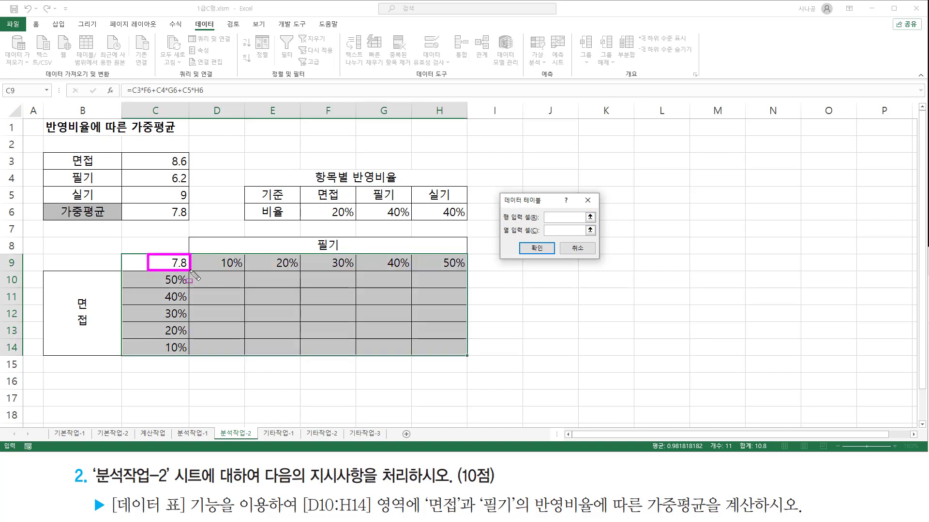
key(Escape)
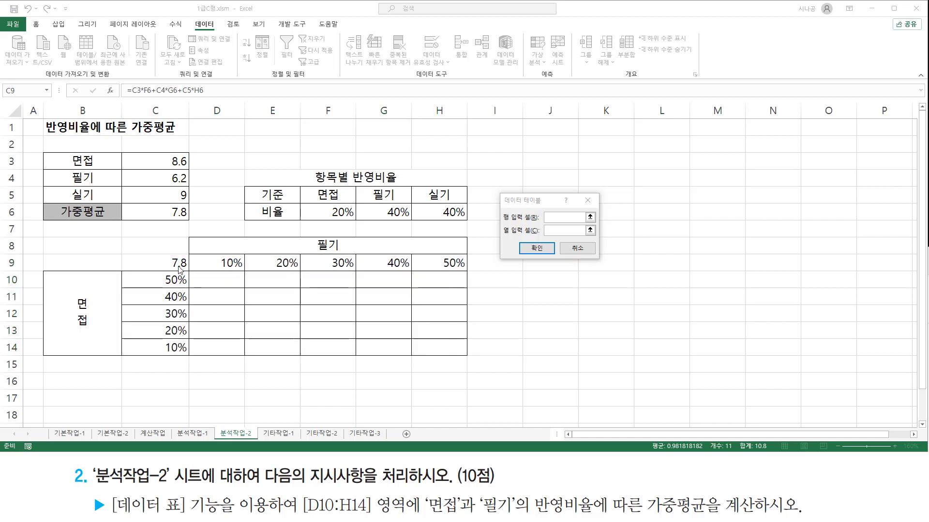
click(549, 218)
click(390, 215)
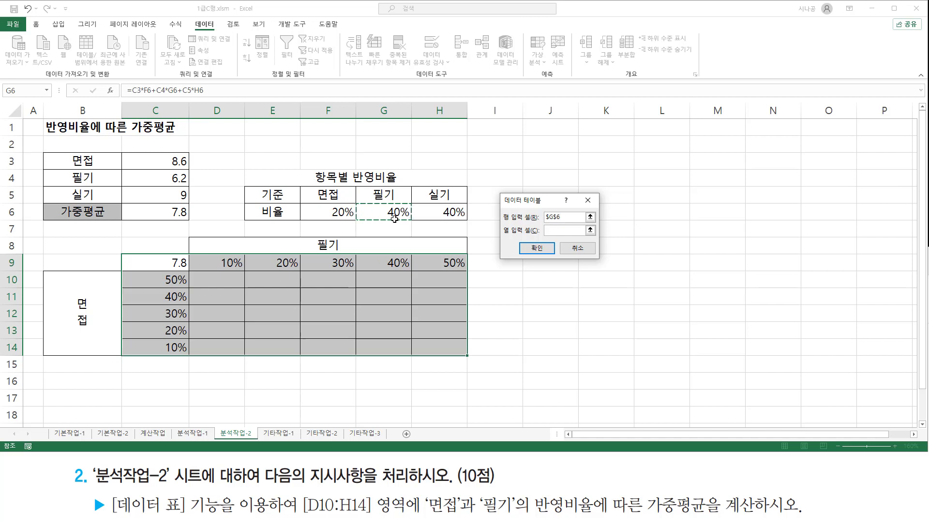
drag(375, 219, 412, 219)
drag(213, 267, 471, 268)
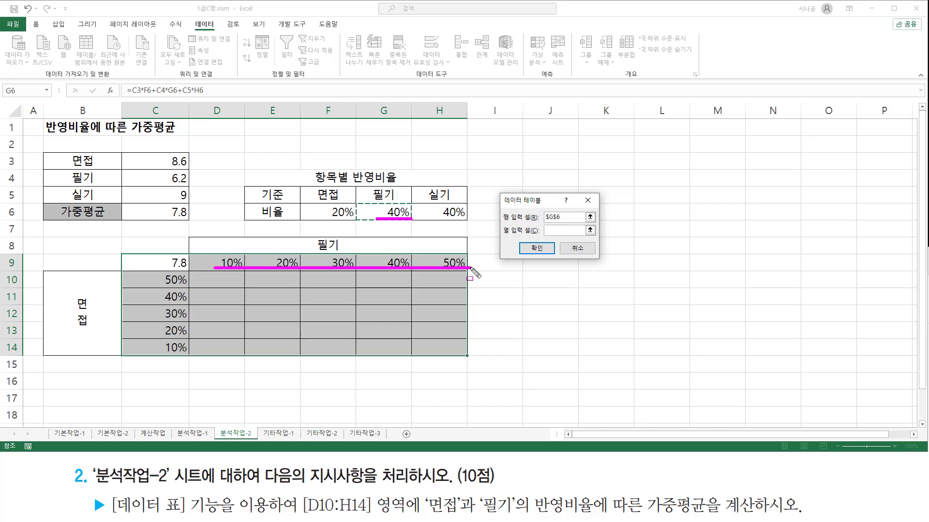
- Set the data table's column input cell to the 면접 ratio in $F$6, matching the ratios in C10:C14
click(554, 230)
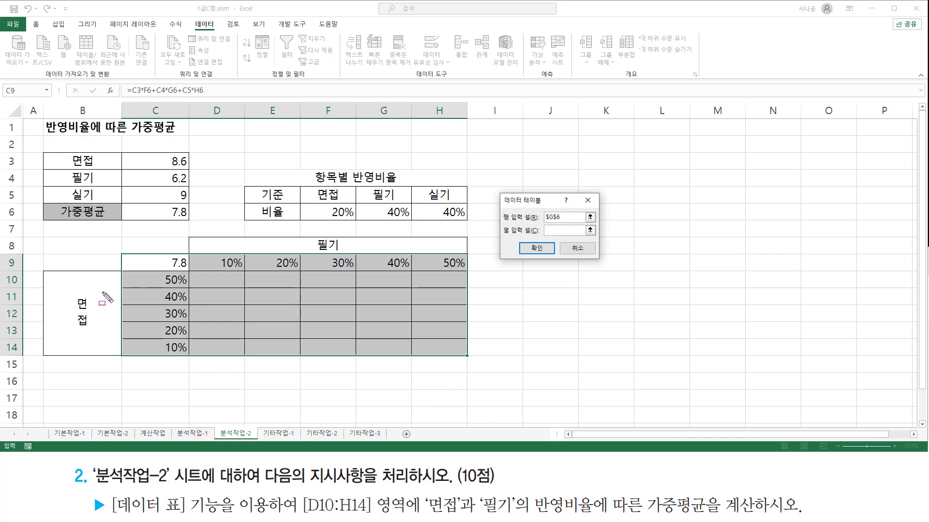
mouse_move(74, 293)
mouse_down()
mouse_move(74, 308)
mouse_move(74, 293)
mouse_up()
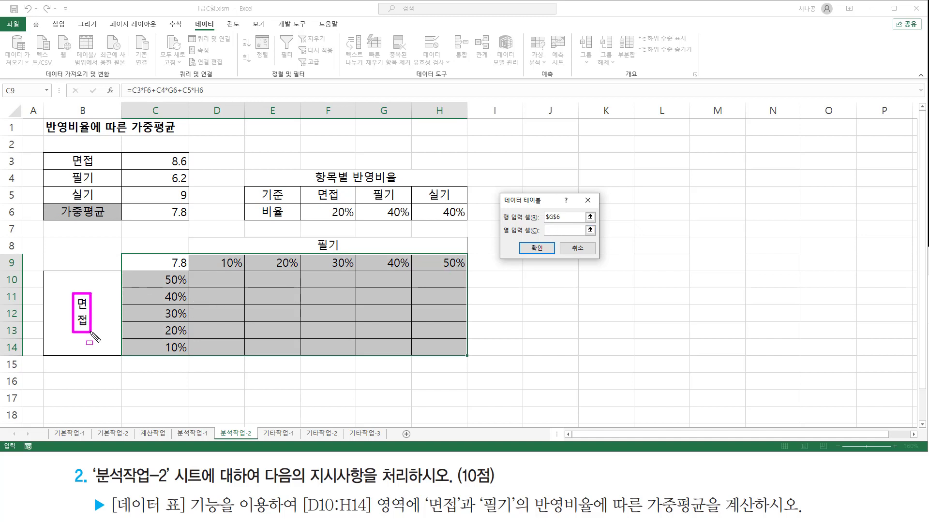
mouse_move(160, 272)
mouse_down()
mouse_move(165, 356)
mouse_move(191, 359)
mouse_up()
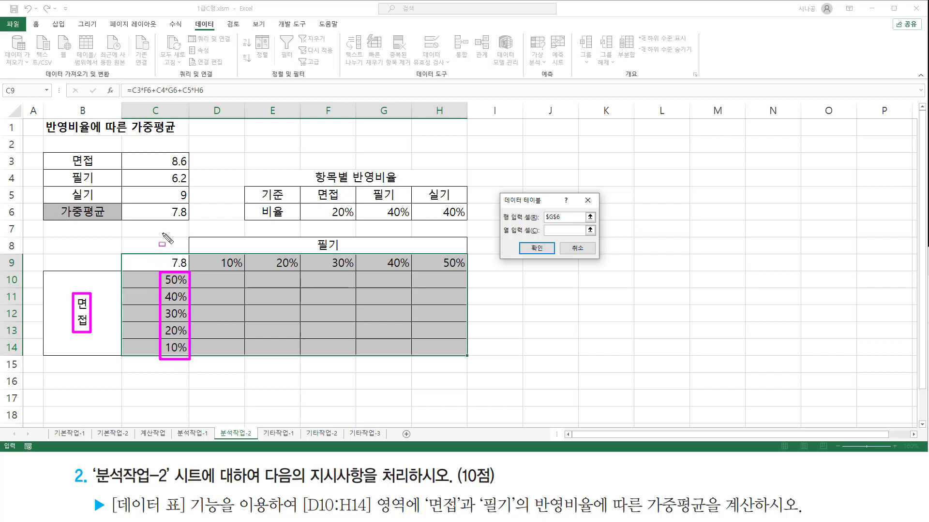
drag(155, 204, 191, 222)
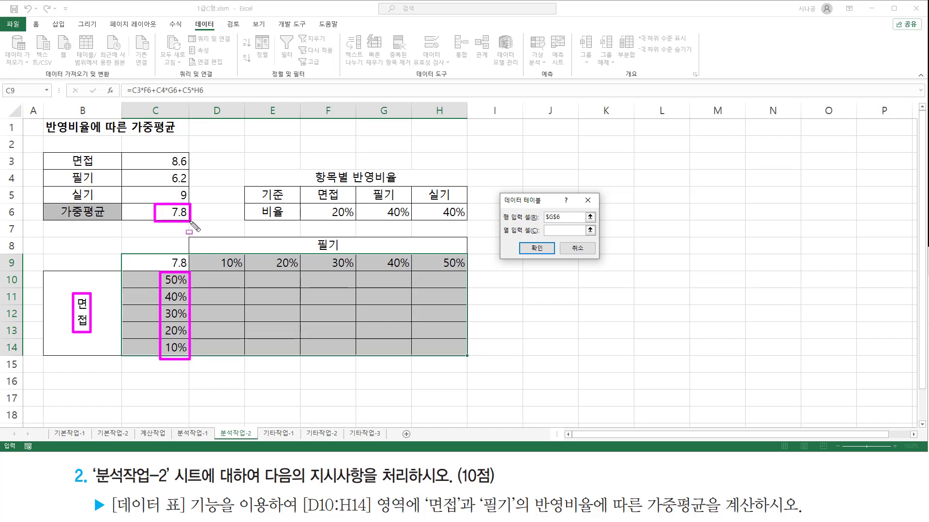
mouse_move(326, 205)
mouse_down()
mouse_move(344, 223)
mouse_move(355, 221)
mouse_up()
key(Escape)
click(527, 231)
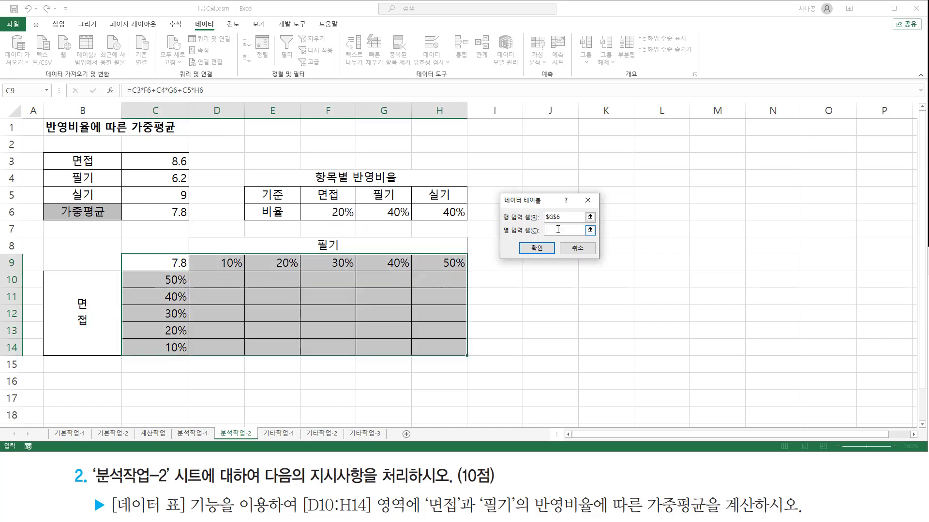
click(345, 210)
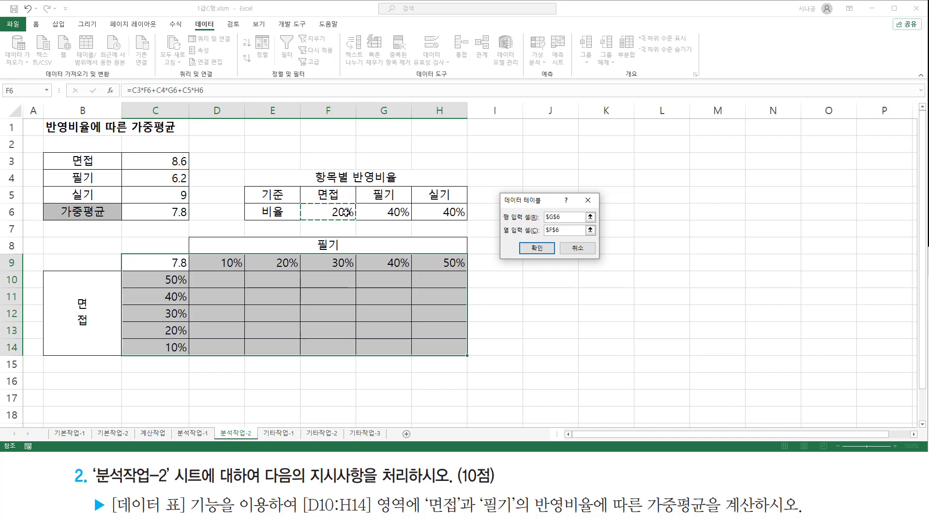
- Check F6 against the 면접 ratios in C10:C14 and generate the data table with row input $G$6 and column input $F$6
drag(321, 204, 357, 223)
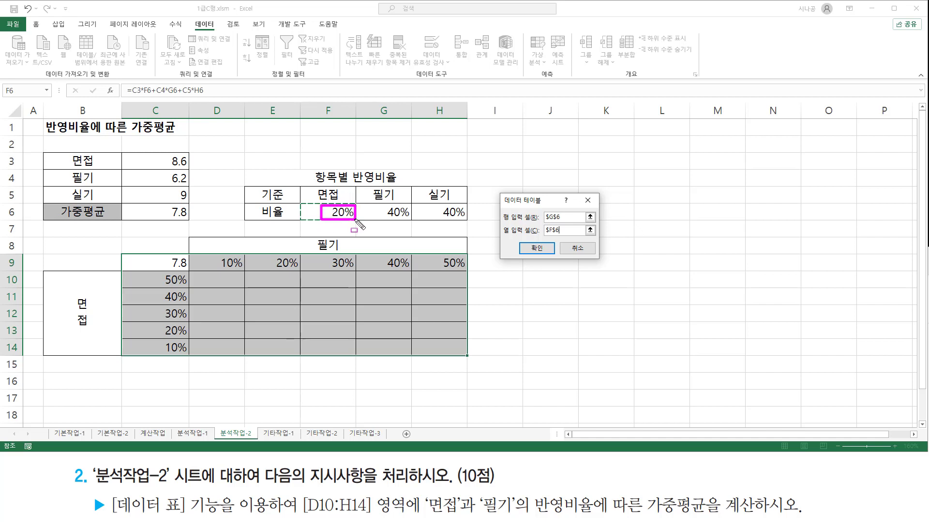
mouse_move(161, 272)
mouse_down()
mouse_move(192, 298)
mouse_move(184, 307)
mouse_move(189, 362)
mouse_up()
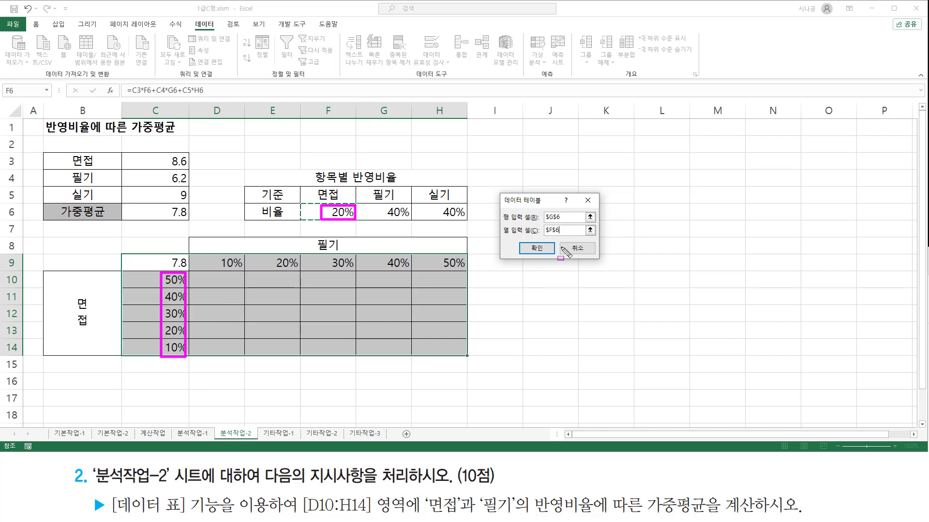
key(Escape)
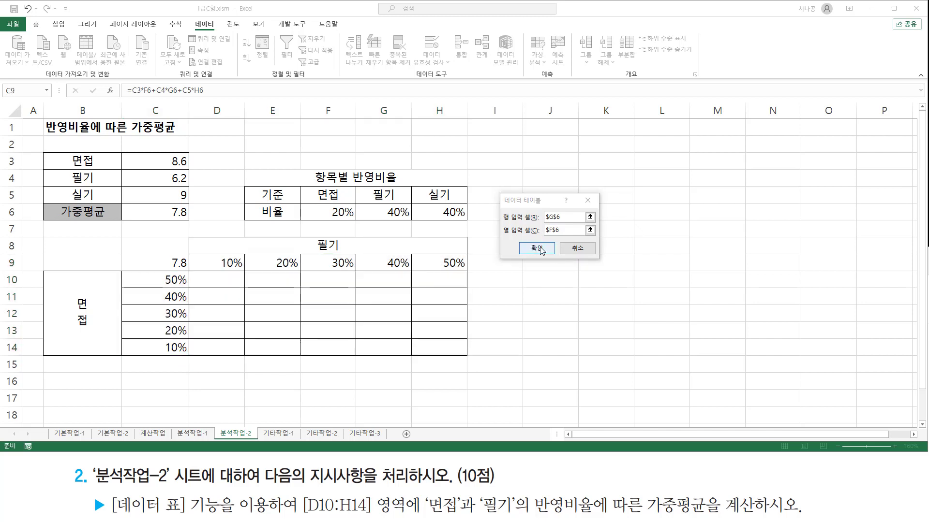
click(537, 249)
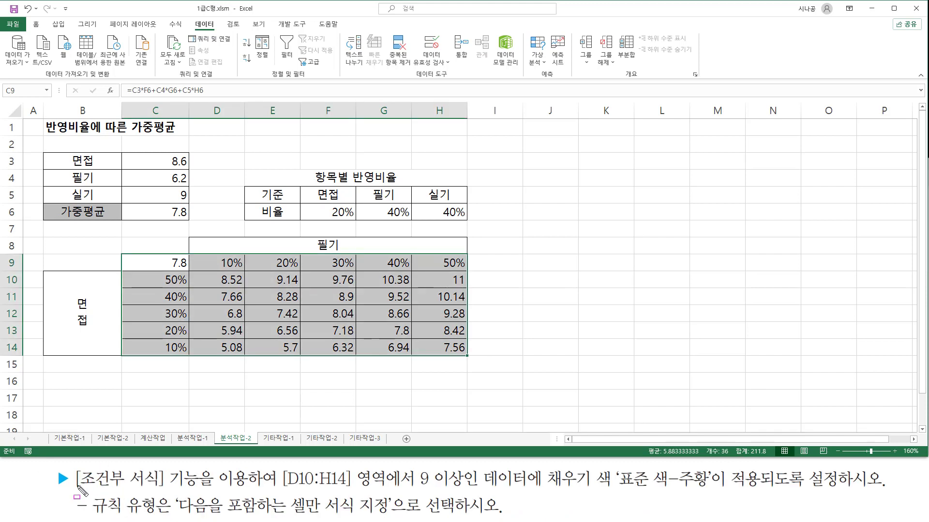
- Examine the conditional formatting instructions for D10:H14, including the threshold, fill colour and required rule type
mouse_move(76, 489)
mouse_down()
mouse_move(202, 489)
mouse_move(198, 469)
mouse_up()
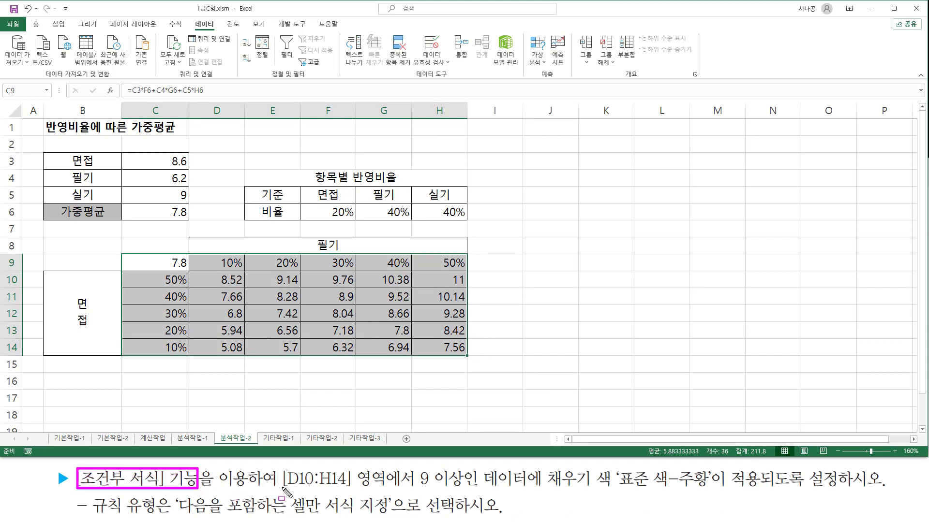
mouse_move(284, 488)
mouse_down()
mouse_move(384, 489)
mouse_move(389, 466)
mouse_up()
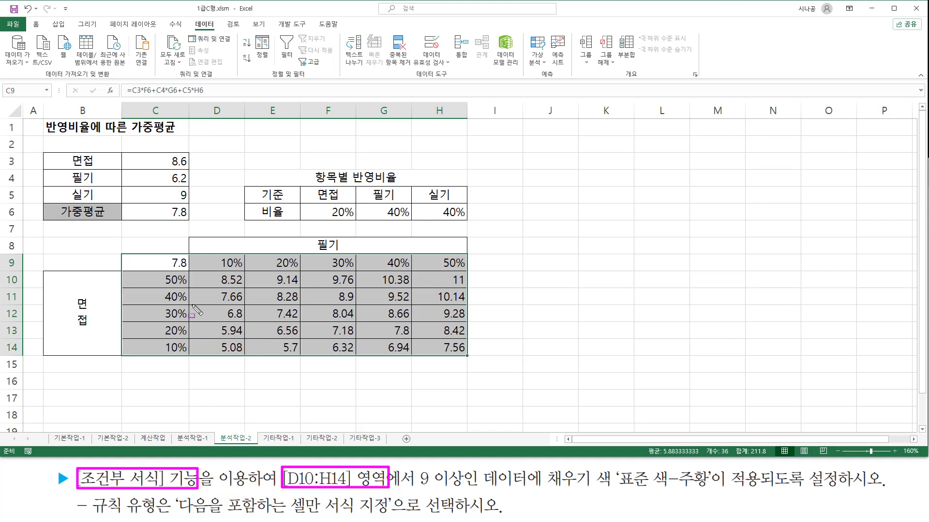
drag(195, 274, 464, 358)
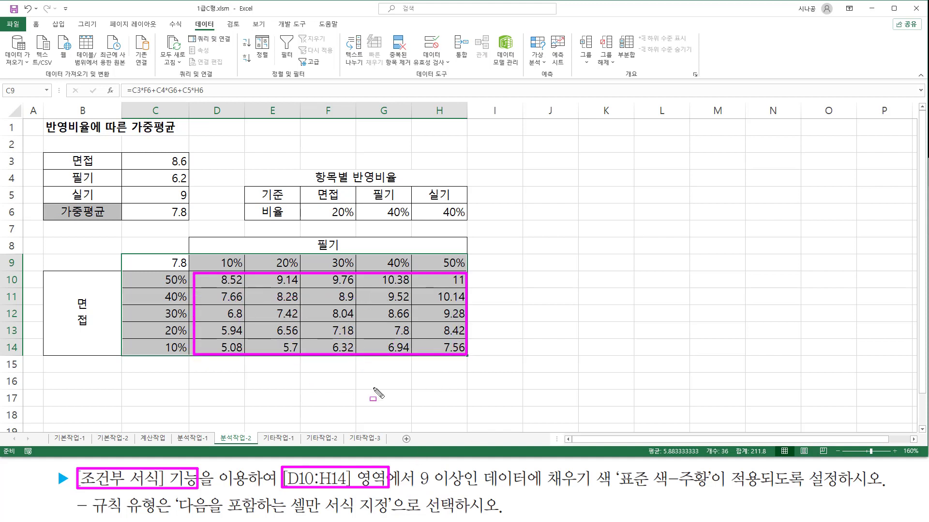
drag(415, 499, 466, 499)
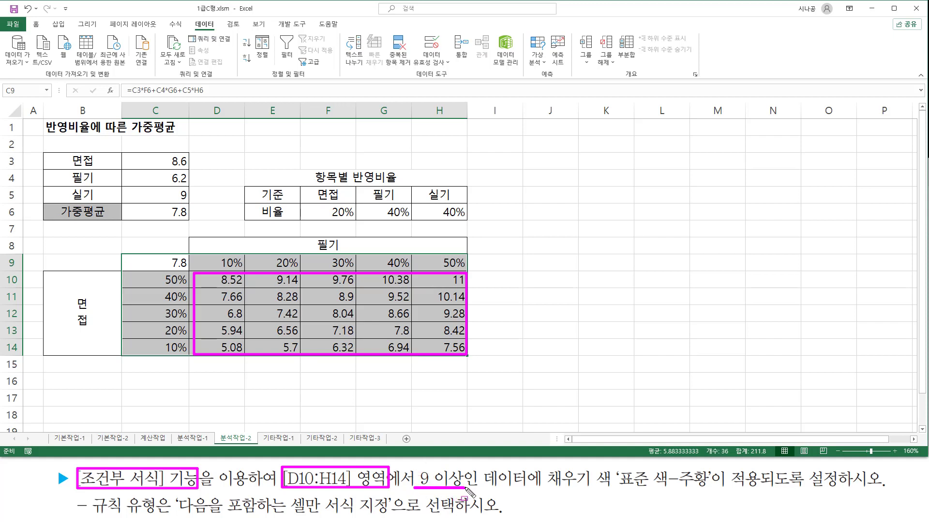
mouse_move(545, 490)
mouse_down()
mouse_move(598, 490)
mouse_move(610, 467)
mouse_move(705, 489)
mouse_up()
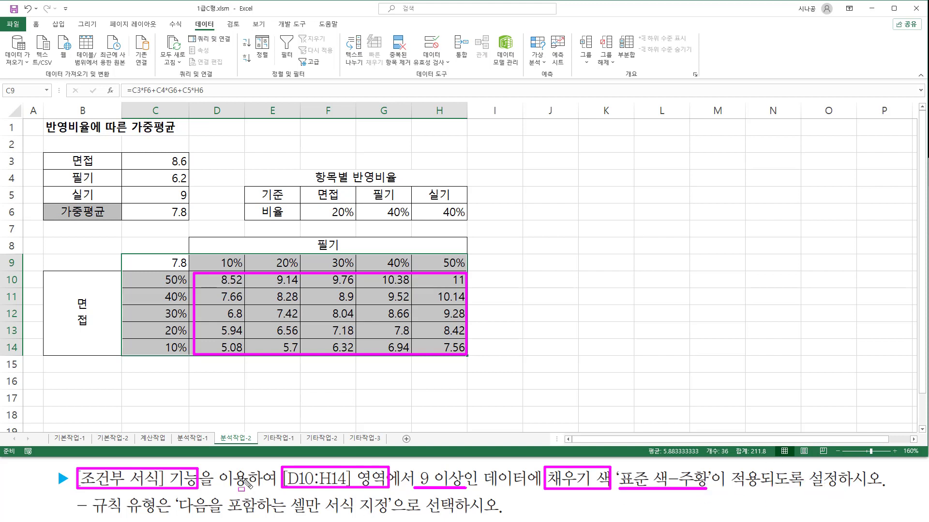
mouse_move(89, 493)
mouse_down()
mouse_move(158, 518)
mouse_move(393, 516)
mouse_up()
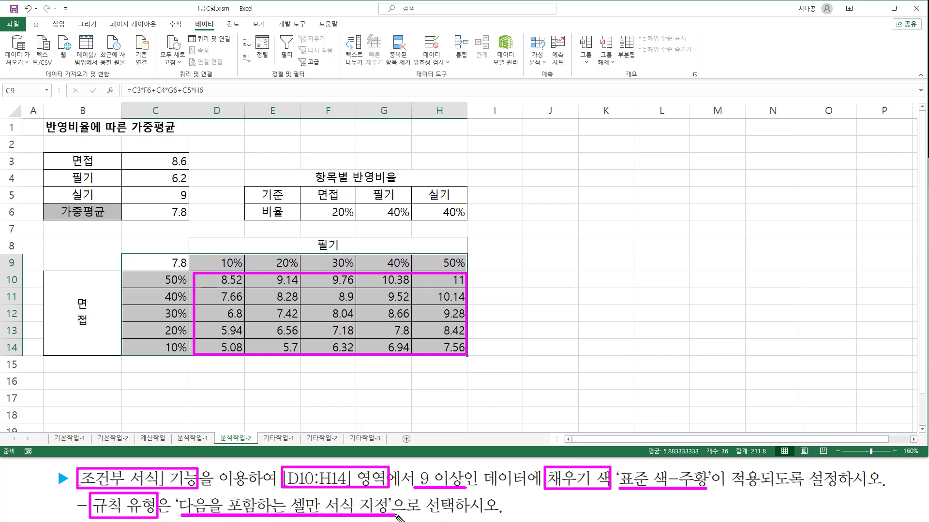
- Select the weighted averages in D10:H14 and start a new conditional formatting rule for them
click(217, 280)
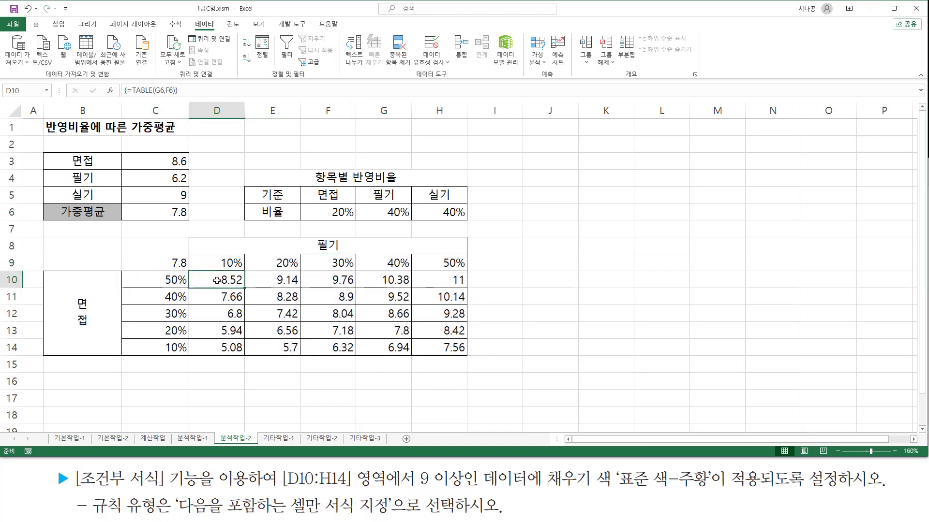
drag(215, 280, 431, 344)
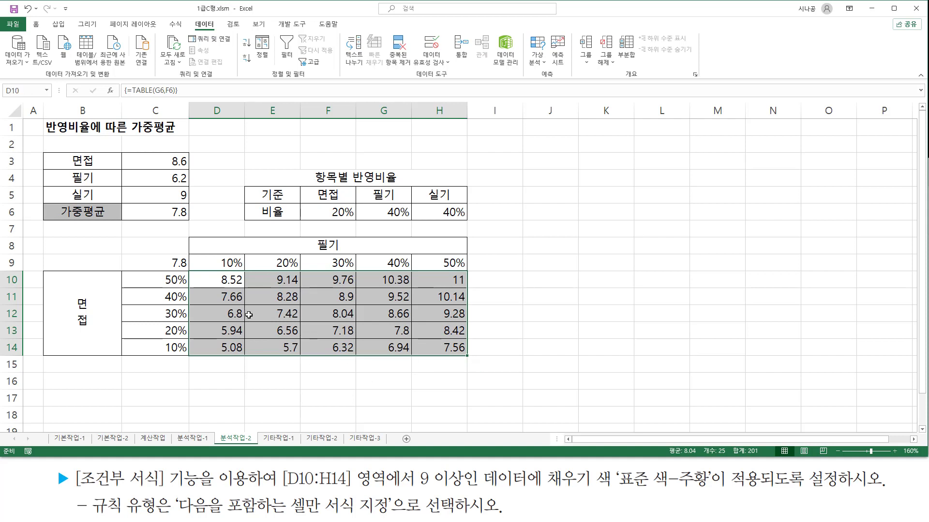
click(38, 25)
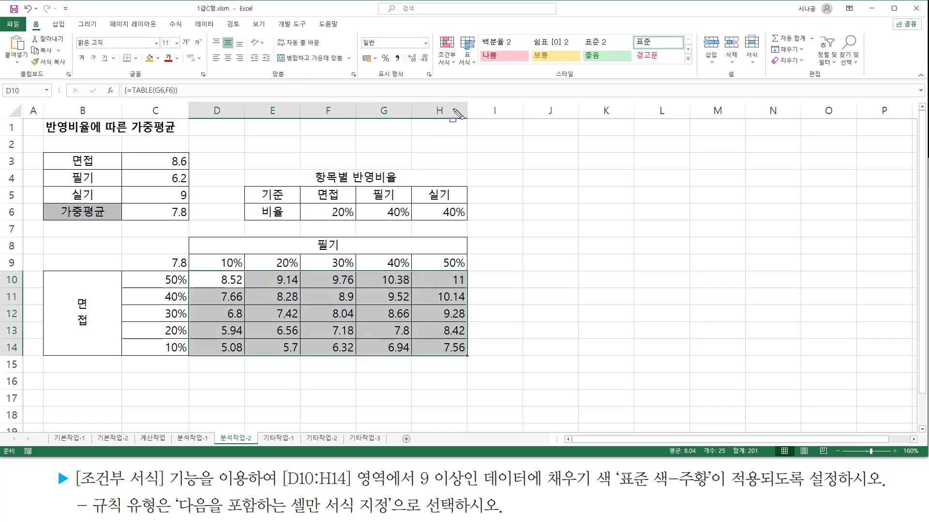
drag(545, 80, 581, 81)
drag(431, 35, 460, 73)
key(Escape)
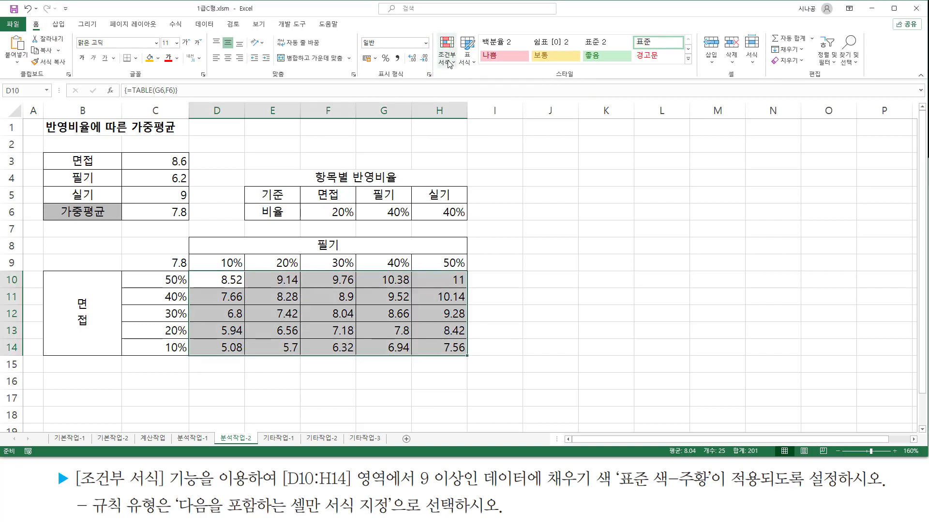
click(449, 63)
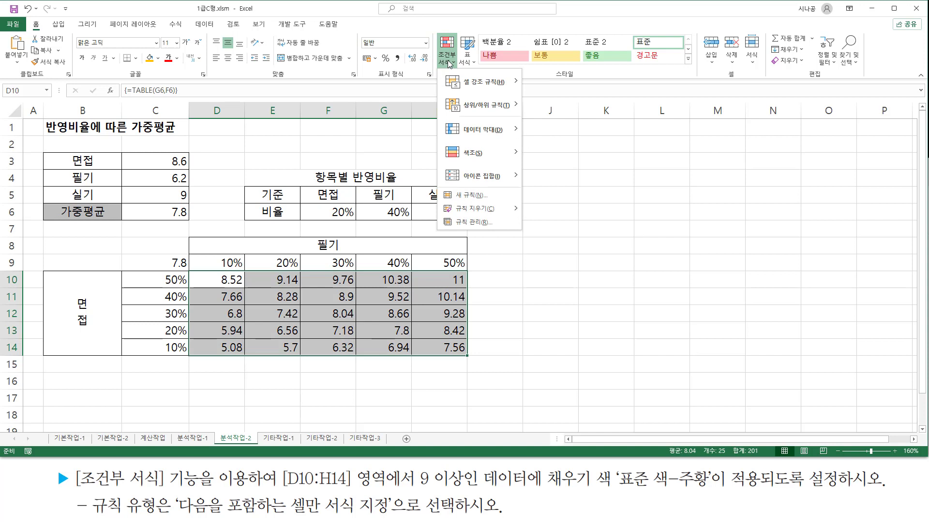
click(484, 197)
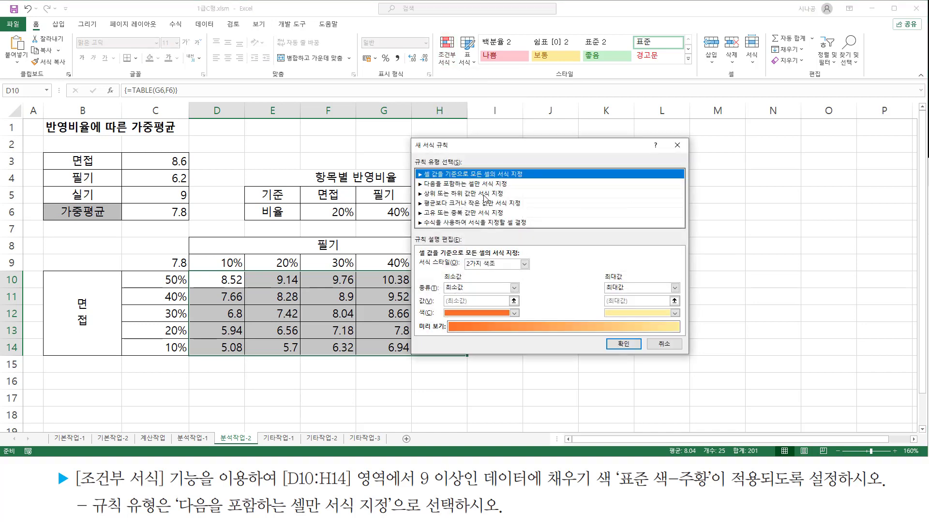
- Set the new rule's type to '다음을 포함하는 셀만 서식 지정', as the instructions require
drag(414, 140, 691, 357)
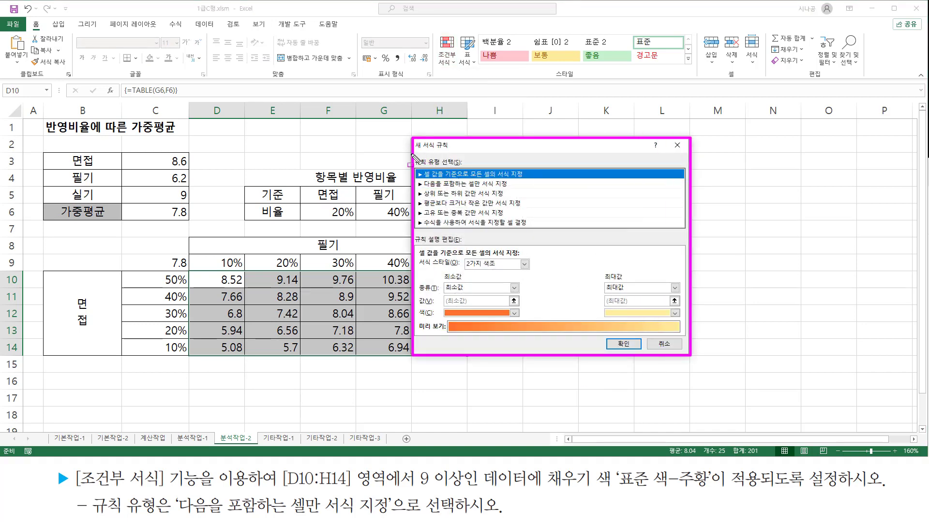
key(ctrl+z)
drag(411, 166, 463, 155)
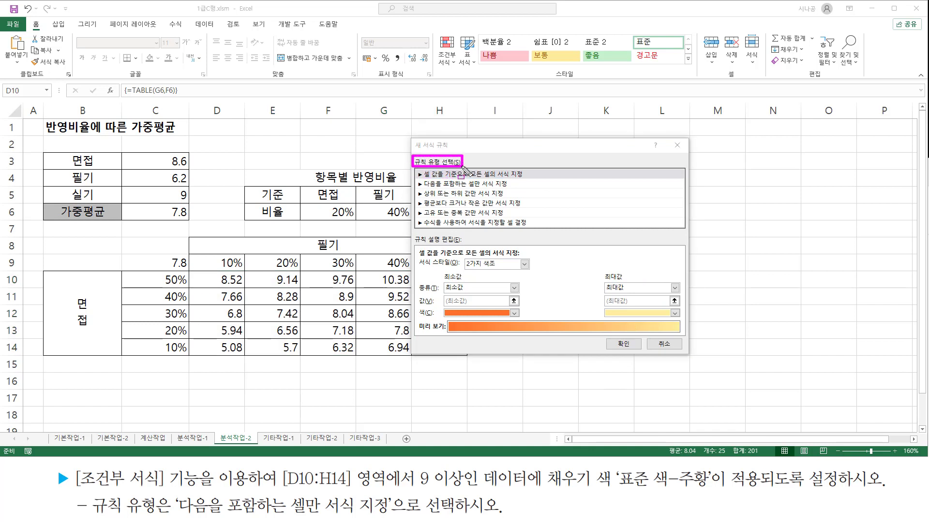
drag(177, 516, 402, 517)
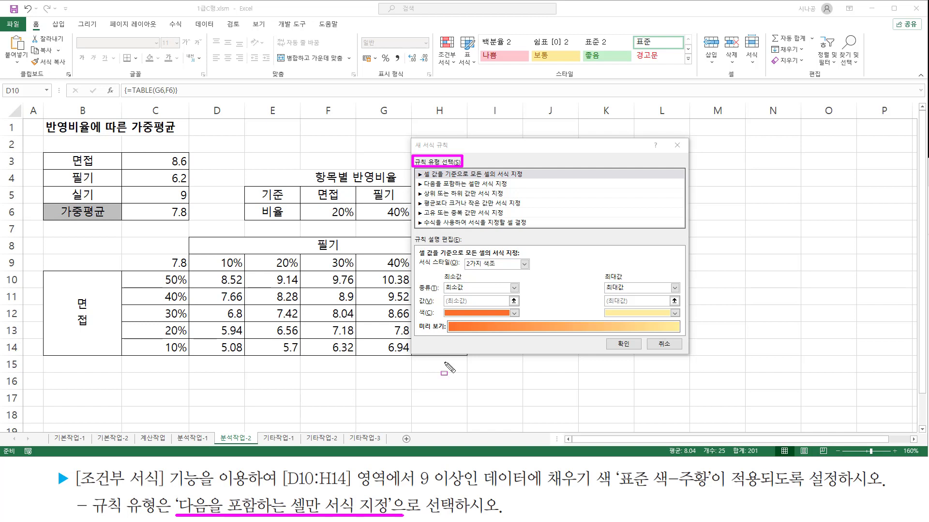
mouse_move(412, 190)
mouse_down()
mouse_move(415, 178)
mouse_move(516, 189)
mouse_up()
click(506, 185)
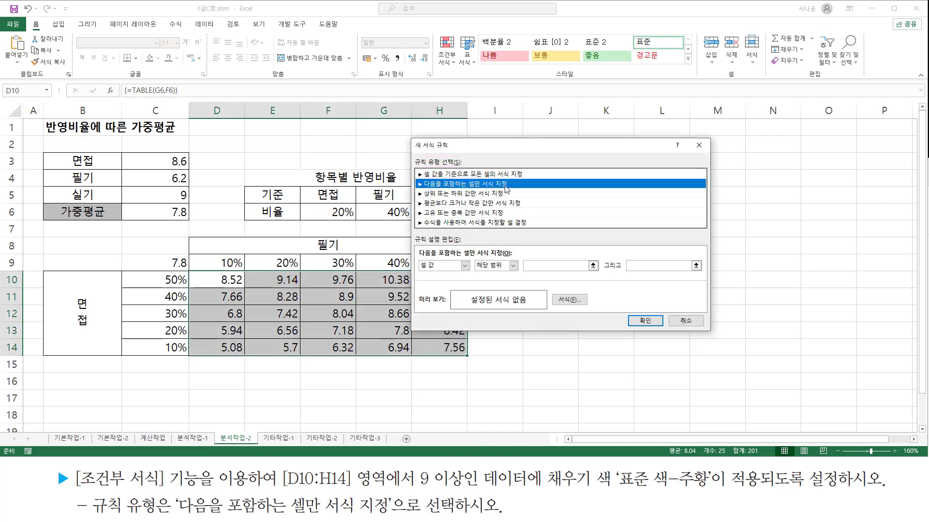
- Define the rule's condition as 셀 값 >= 9
mouse_move(421, 269)
mouse_down()
mouse_move(427, 260)
mouse_move(422, 267)
mouse_move(461, 272)
mouse_up()
drag(415, 487, 464, 489)
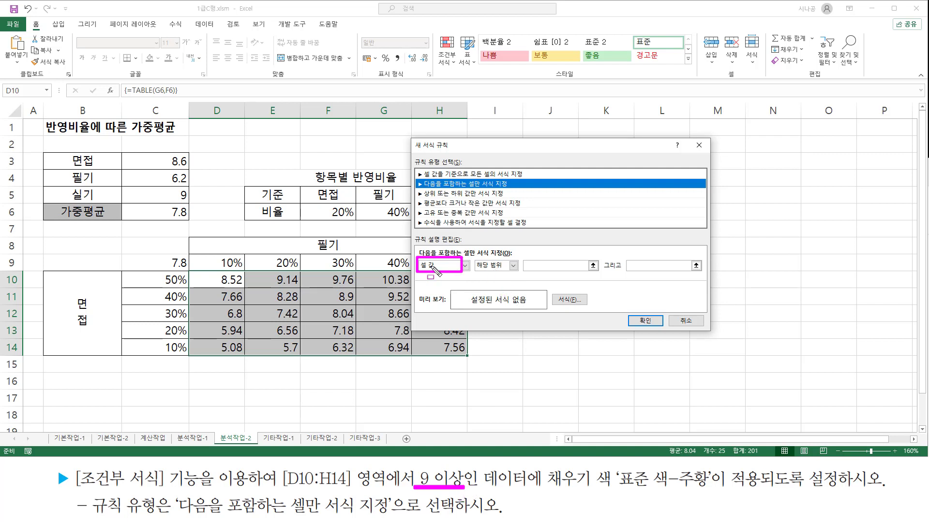
key(Escape)
click(491, 268)
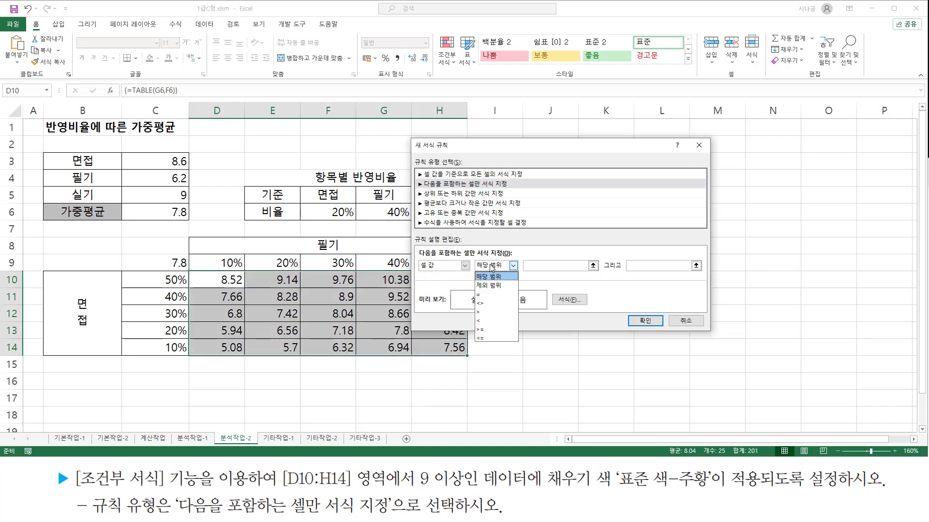
click(492, 330)
click(535, 267)
text(9)
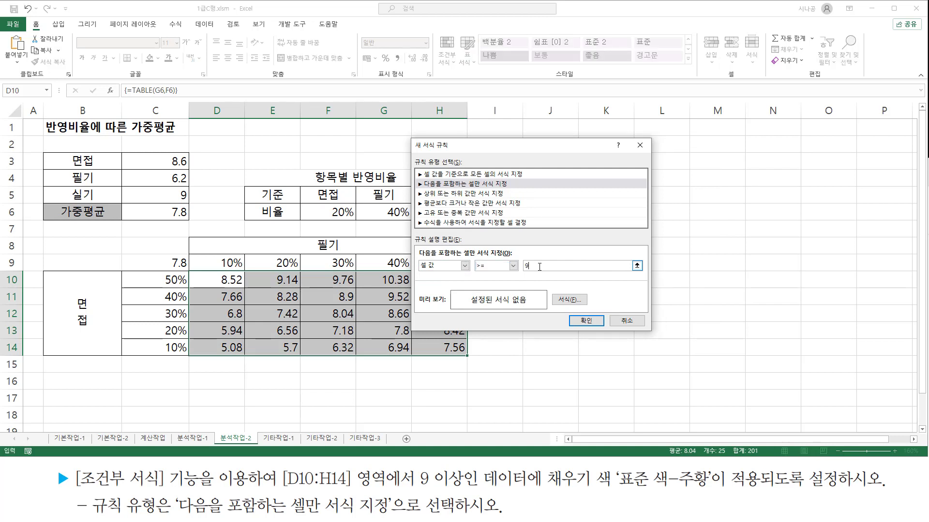
mouse_move(418, 274)
mouse_down()
mouse_move(542, 272)
mouse_move(541, 259)
mouse_up()
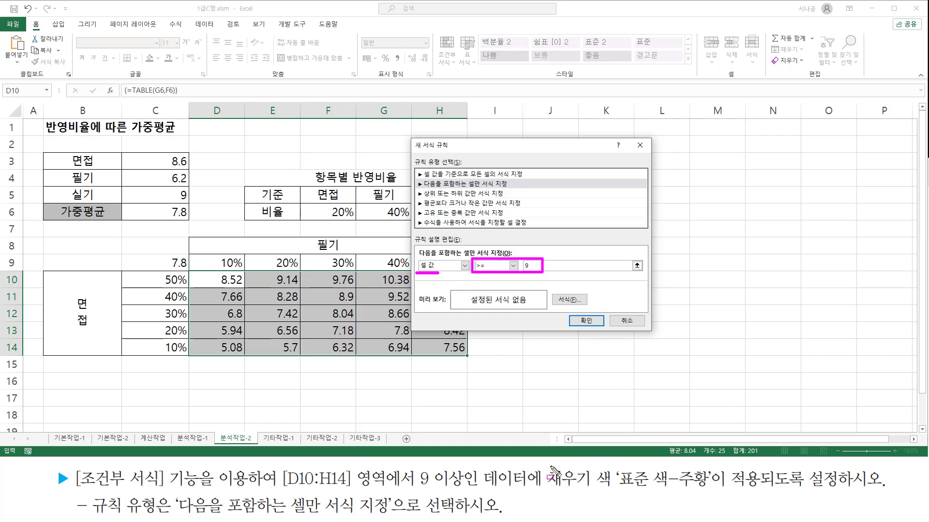
- Open the 채우기 settings of the rule's cell format
drag(545, 466, 613, 491)
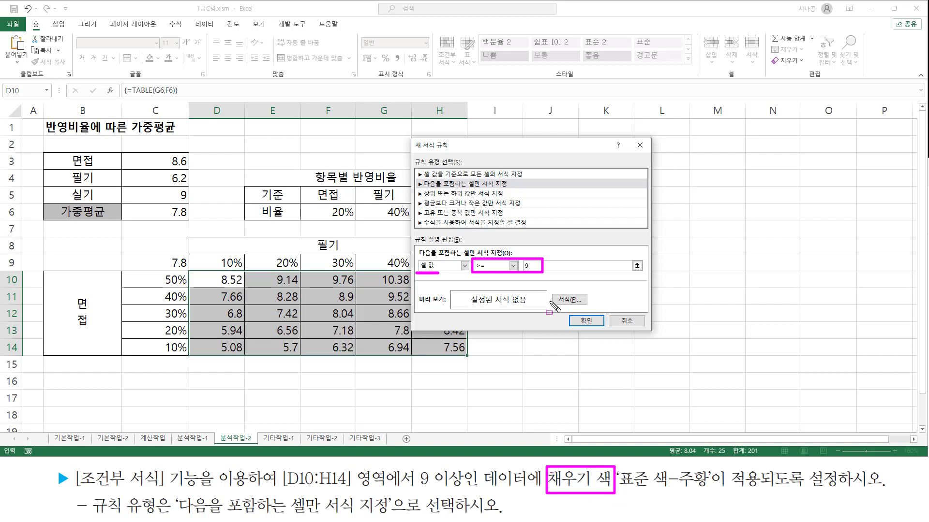
drag(550, 291, 589, 309)
key(Escape)
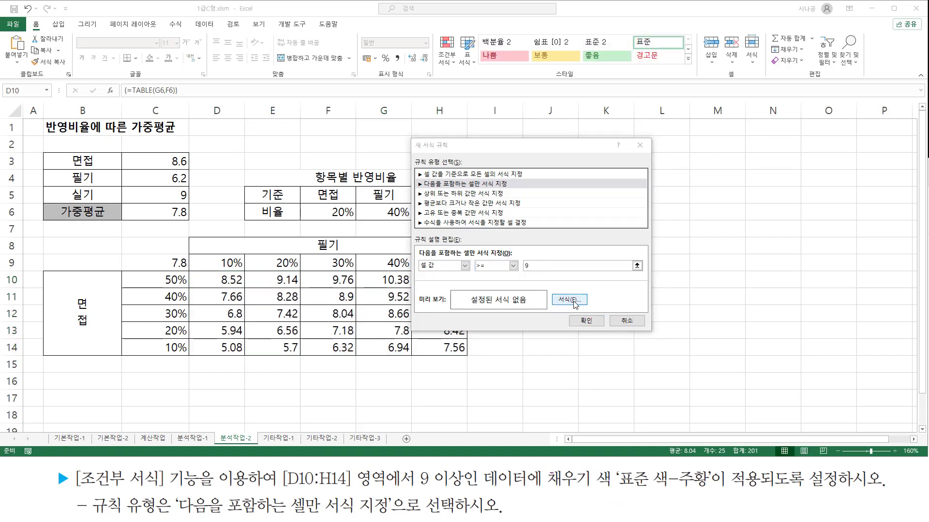
click(573, 301)
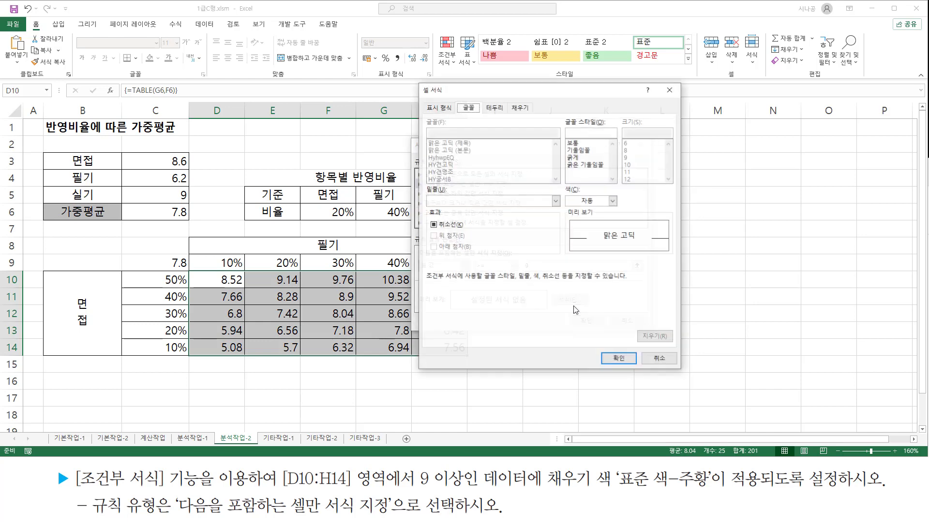
mouse_move(417, 81)
mouse_down()
mouse_move(437, 244)
mouse_move(685, 375)
mouse_up()
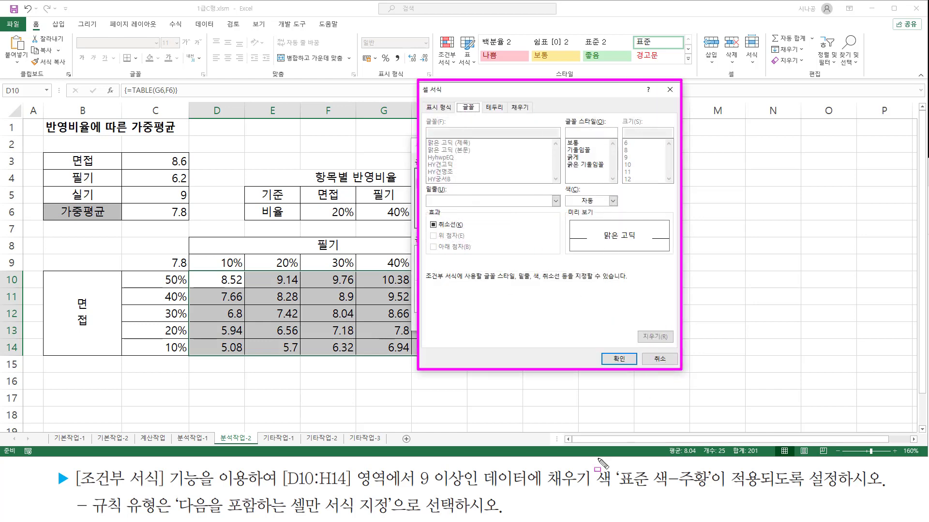
drag(542, 466, 615, 492)
drag(505, 101, 533, 114)
key(Escape)
click(529, 112)
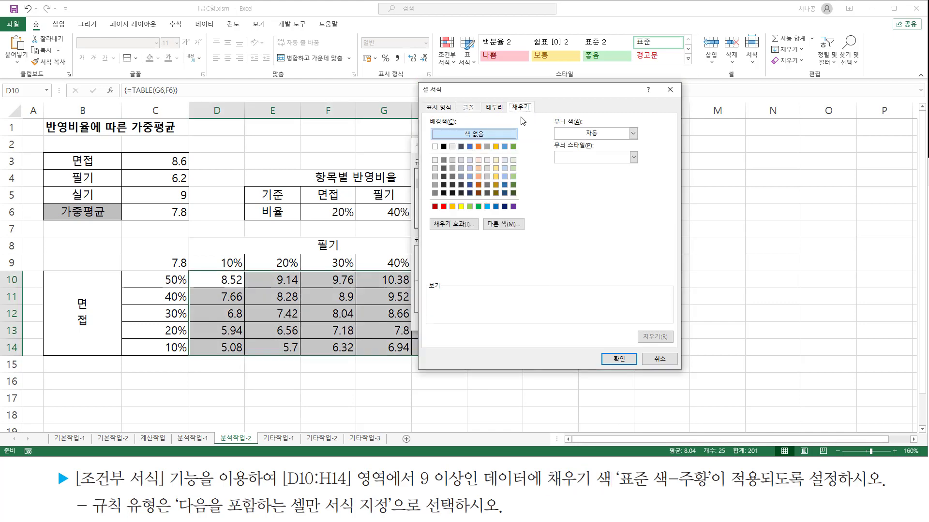
- Compare the background palette with the standard colours in the 무늬 색 list to identify the 주황 swatch
drag(616, 489, 714, 490)
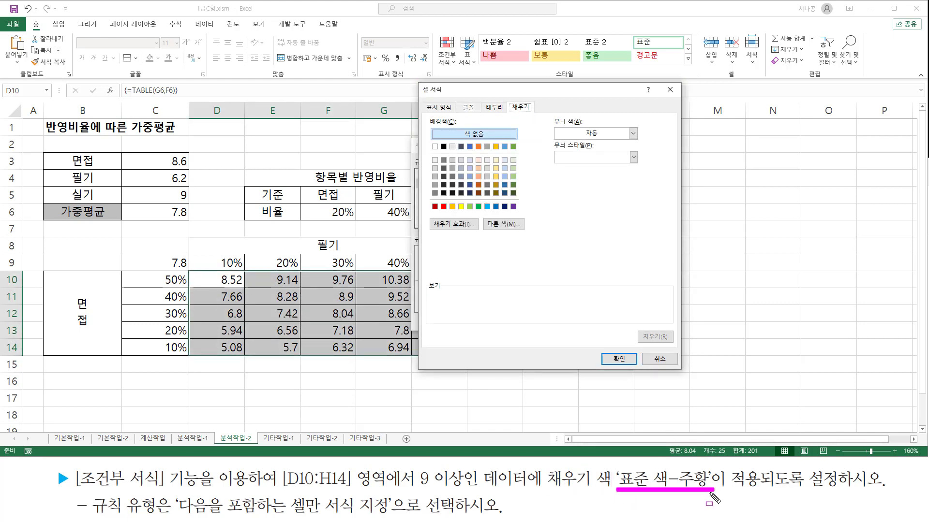
key(Escape)
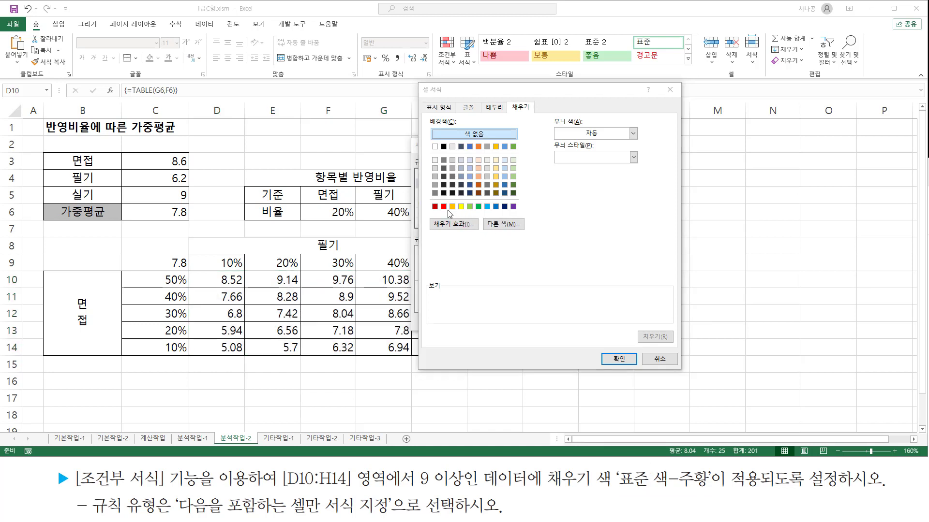
drag(447, 199, 457, 213)
key(Escape)
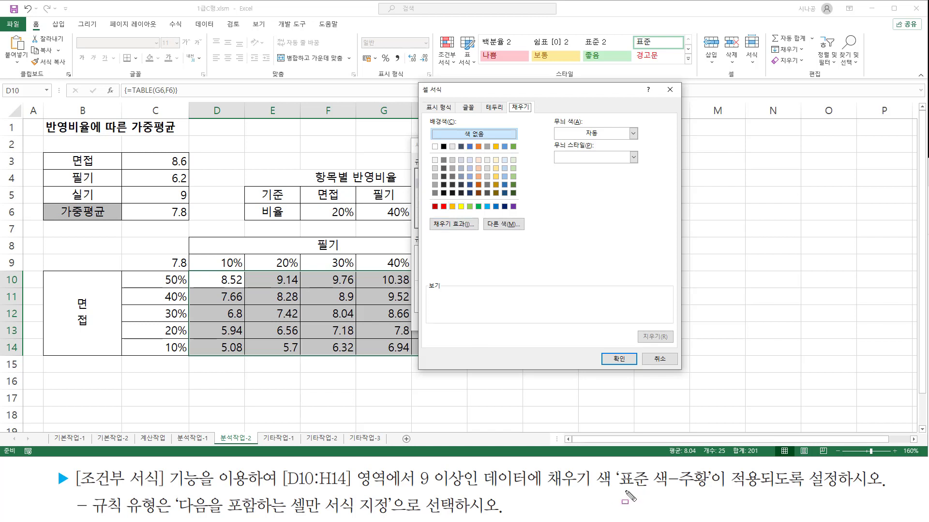
drag(614, 490, 711, 490)
key(Escape)
drag(552, 116, 642, 143)
key(Escape)
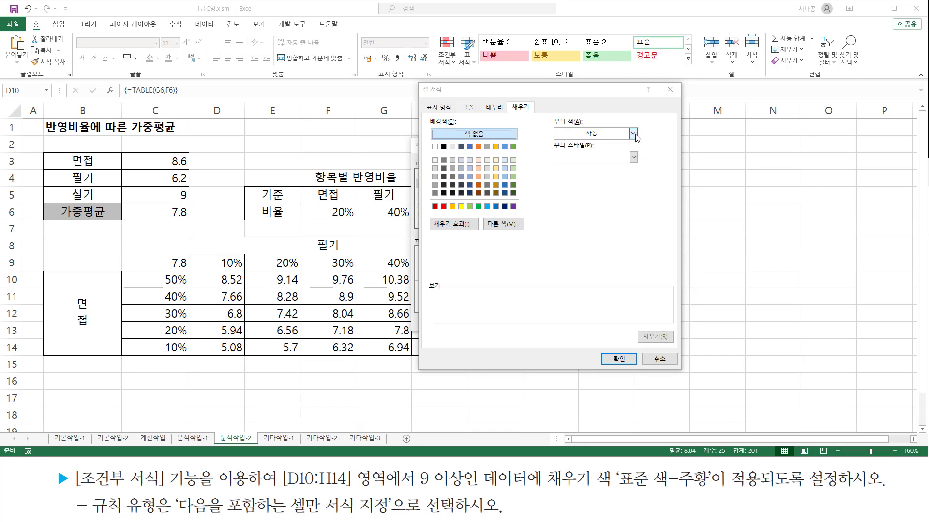
click(632, 133)
key(ctrl+shift+d)
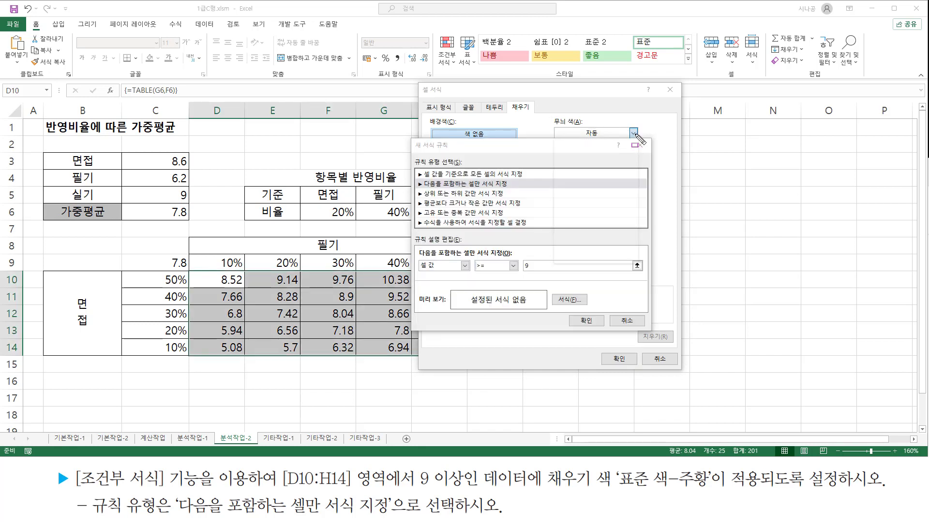
mouse_move(551, 167)
mouse_down()
mouse_move(608, 239)
mouse_move(642, 246)
mouse_up()
mouse_move(428, 140)
mouse_down()
mouse_move(432, 161)
mouse_move(527, 216)
mouse_up()
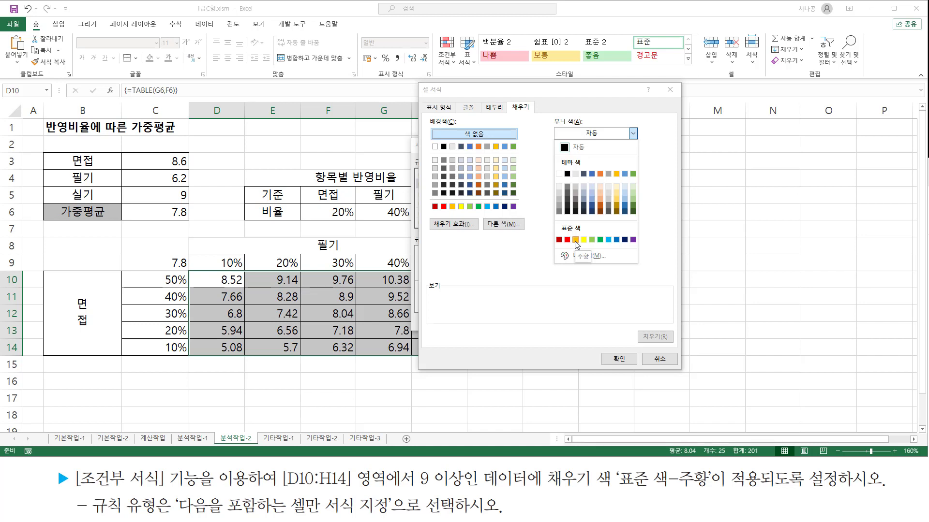
- Set the rule's background fill colour to the standard colour 주황 and accept the cell format
click(515, 255)
key(ctrl+shift+d)
drag(424, 134, 531, 218)
key(Escape)
click(451, 207)
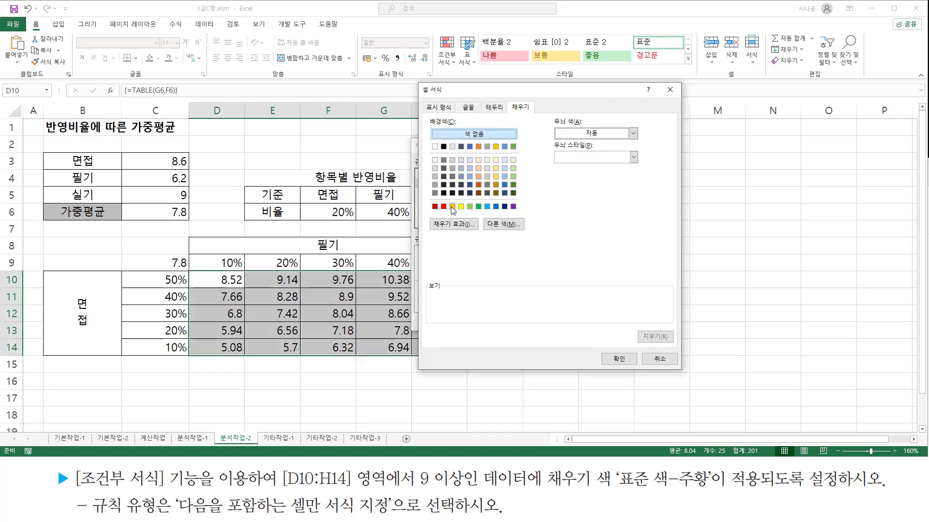
click(452, 206)
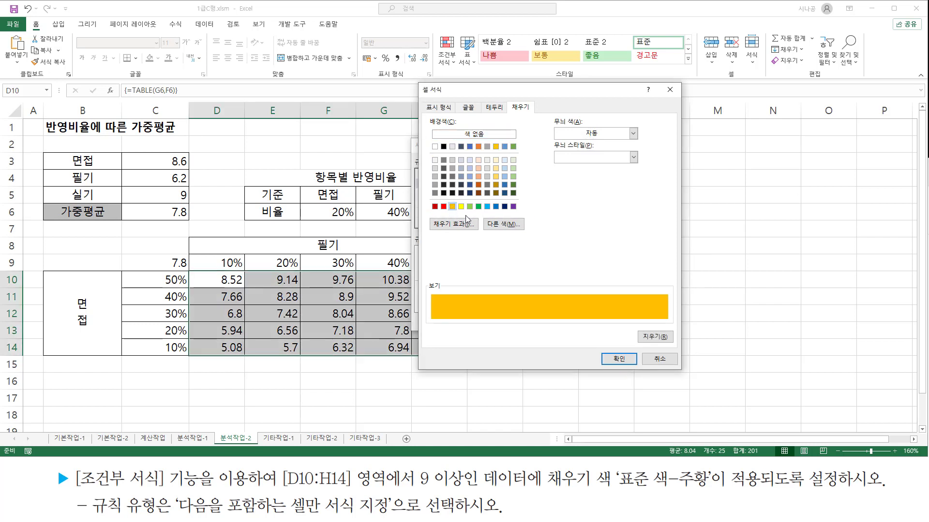
key(ctrl+2)
drag(602, 351, 632, 366)
key(Escape)
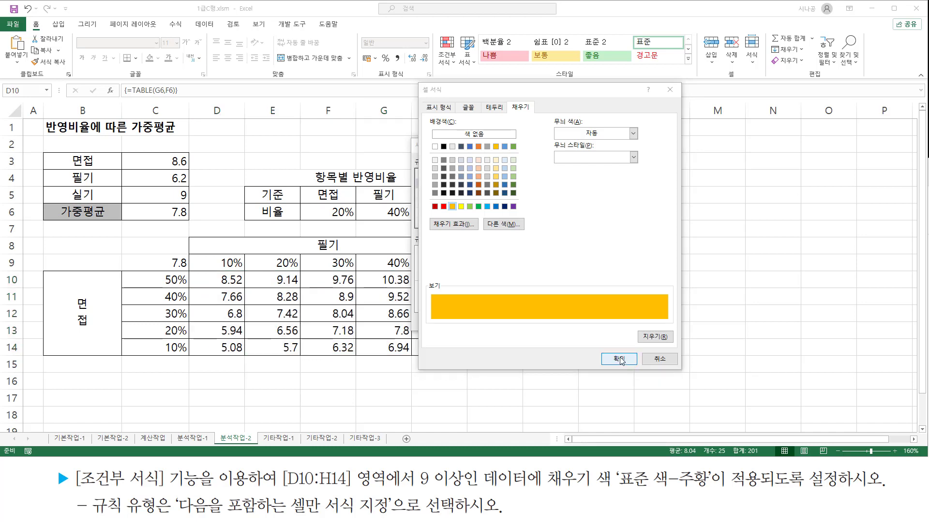
click(620, 361)
- Check the rule's condition and fill preview, apply the new rule to D10:H14, and deselect the range
key(ctrl+2)
mouse_move(420, 272)
mouse_down()
mouse_move(440, 256)
mouse_move(536, 268)
mouse_up()
mouse_move(450, 287)
mouse_down()
mouse_move(458, 310)
mouse_move(548, 311)
mouse_up()
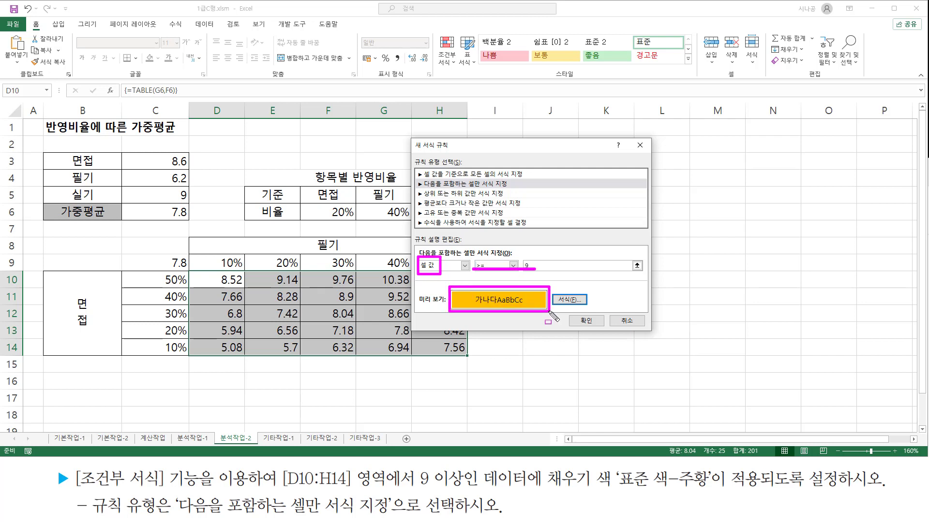
drag(414, 304, 444, 303)
drag(575, 313, 599, 328)
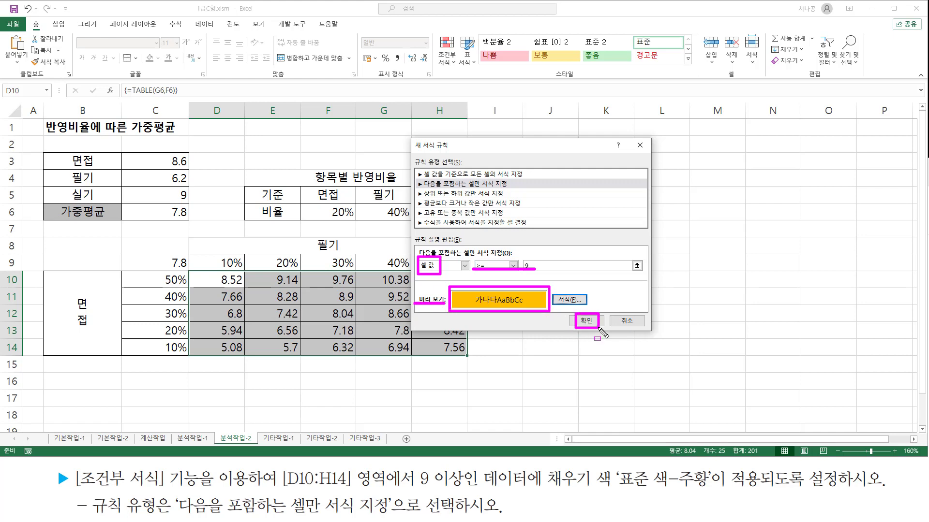
key(Escape)
click(586, 321)
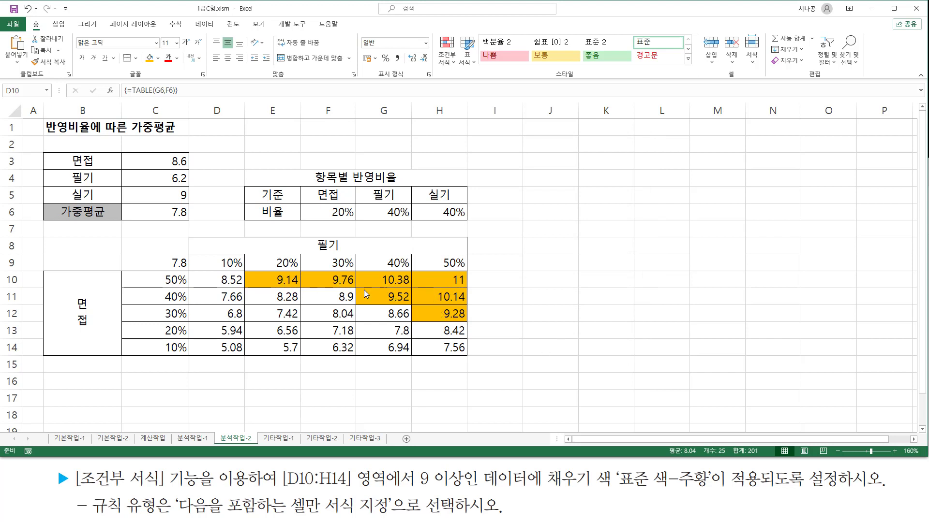
click(584, 305)
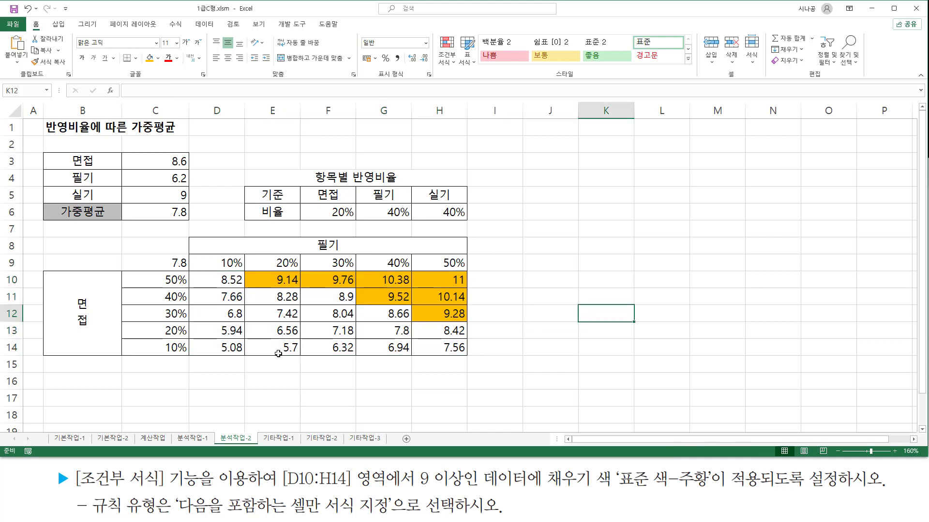